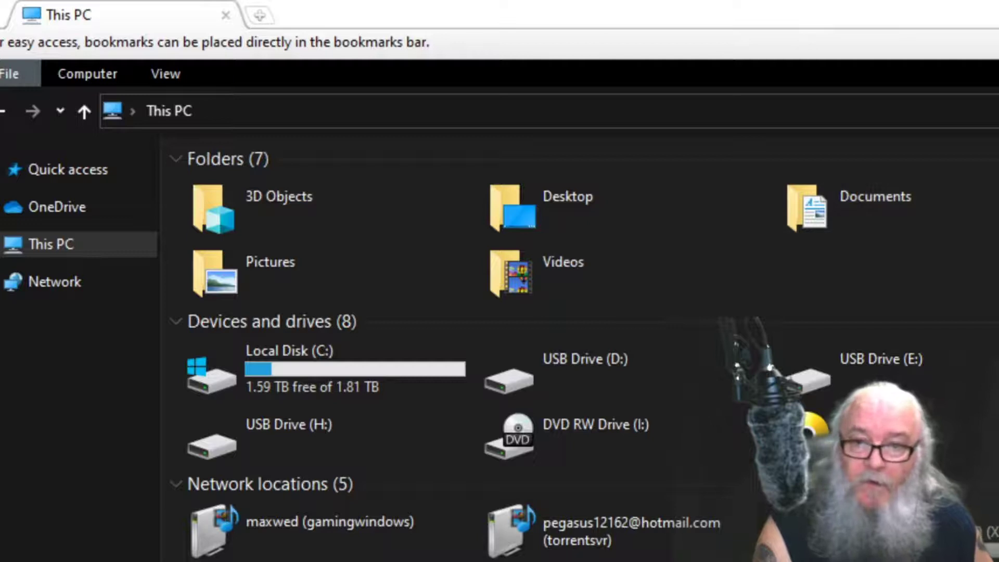
Show the contents of This PC and expand it to list its subfolders and drives
left_click(864, 364)
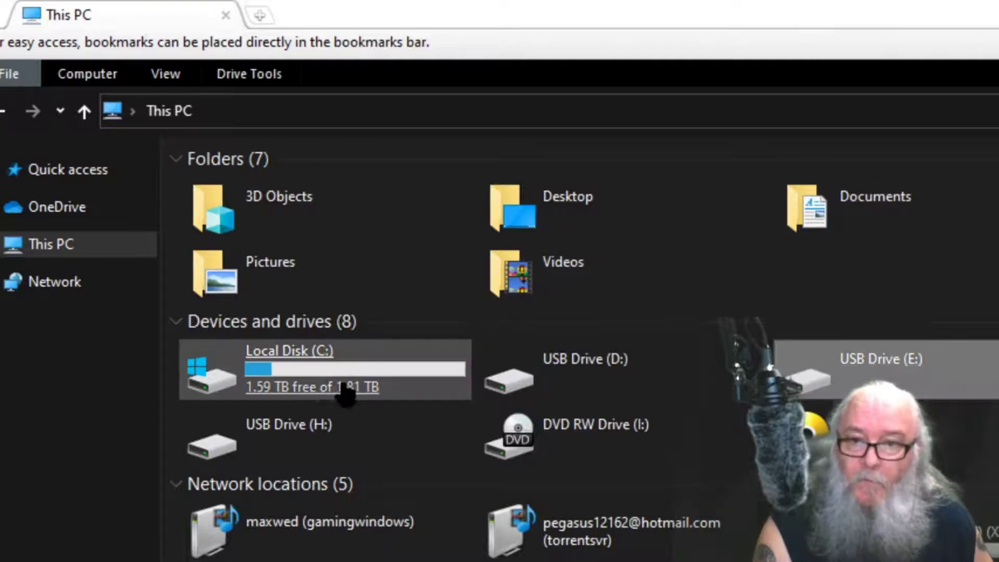
left_click(323, 388)
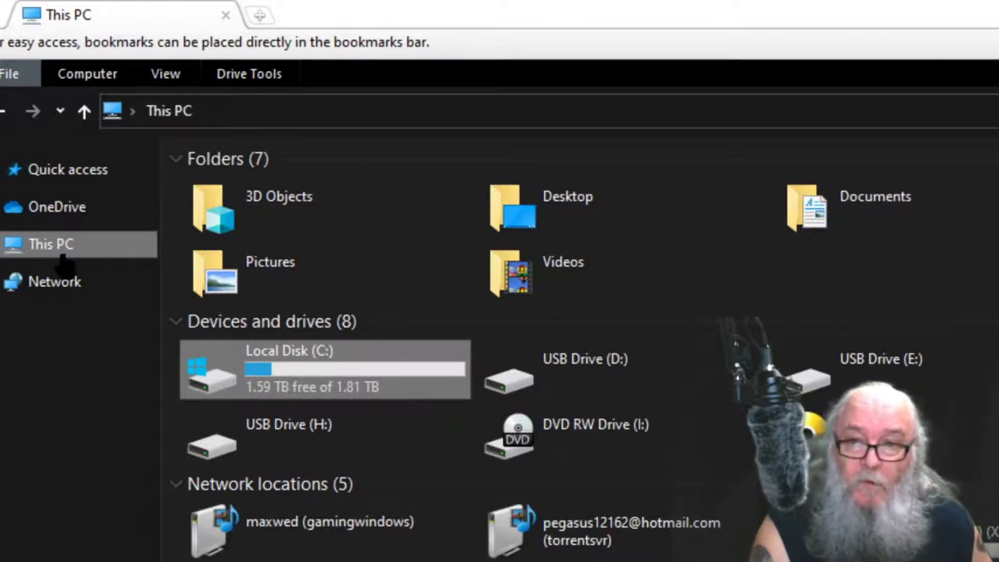
left_click(68, 171)
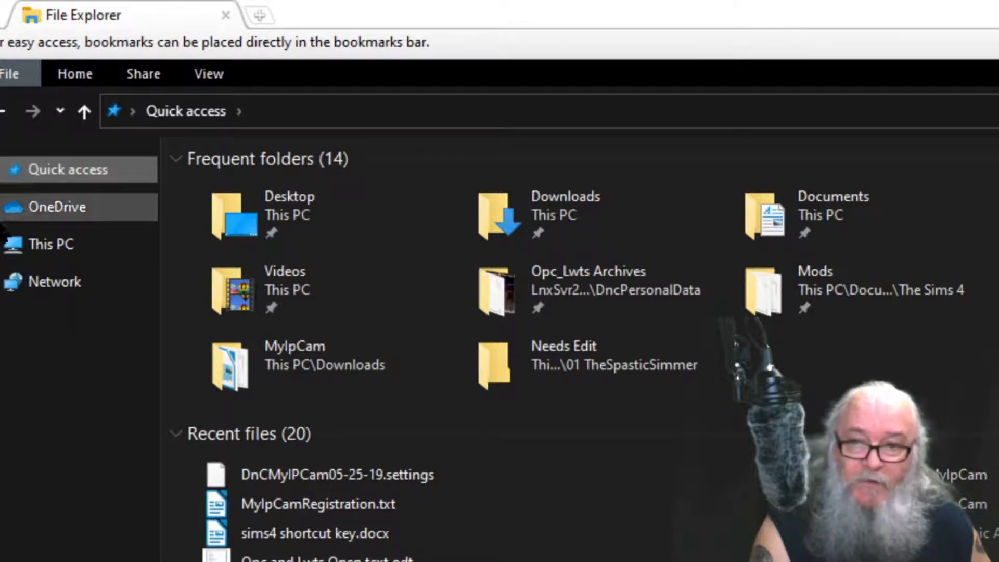
left_click(31, 255)
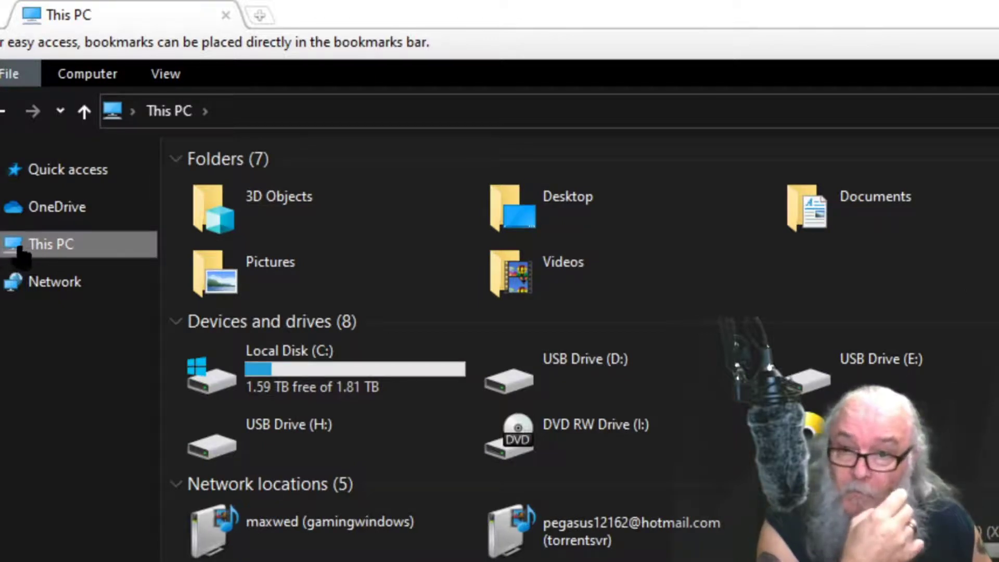
double_click(35, 254)
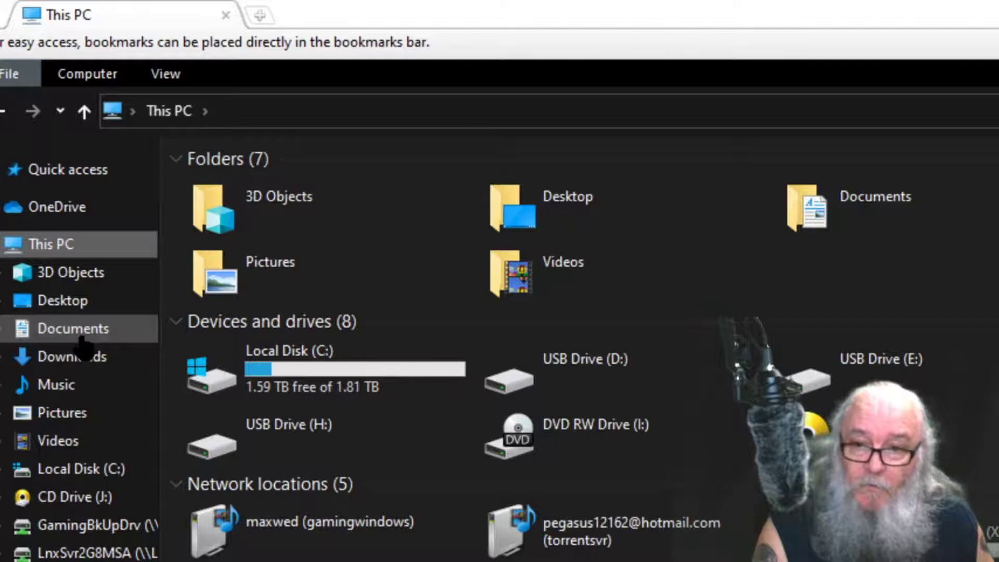
Open The Sims 4 folder inside the Electronic Arts folder in Documents
left_click(65, 338)
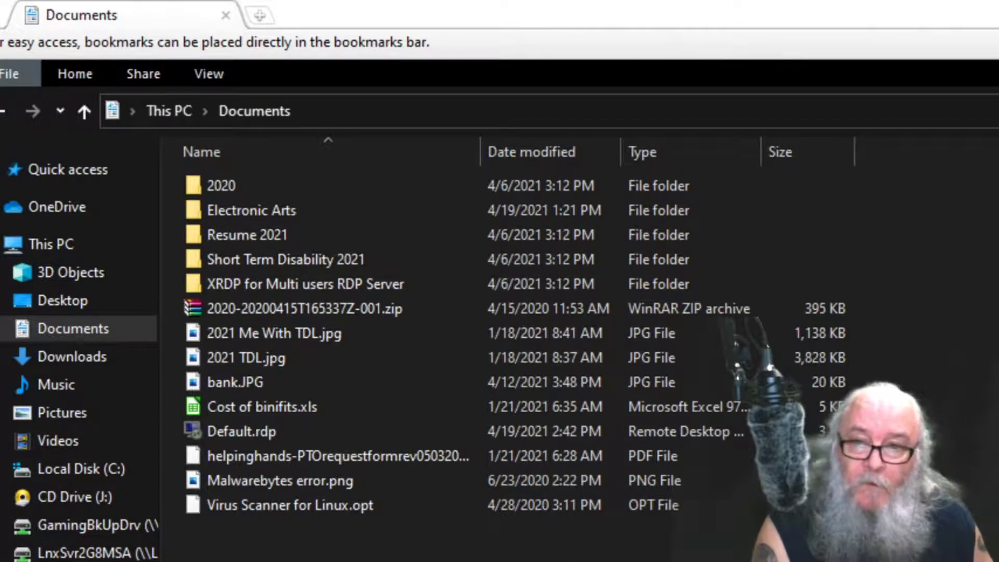
mouse_move(289, 210)
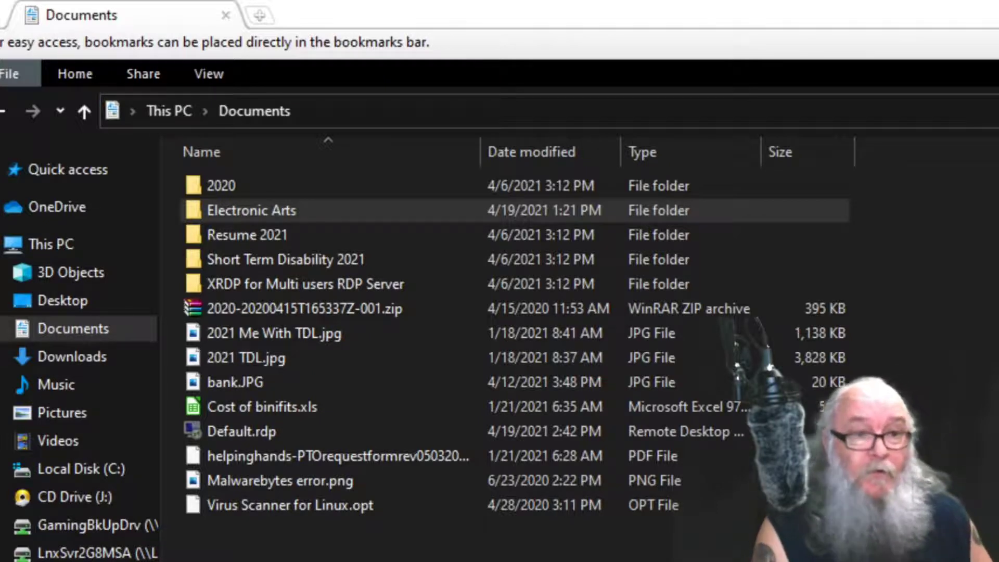
left_click(926, 260)
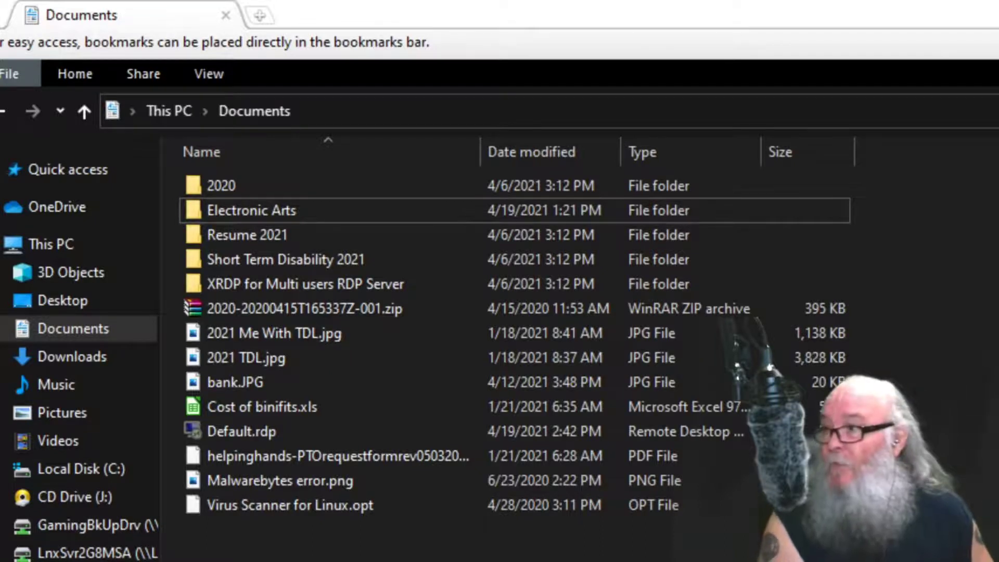
left_click(263, 214)
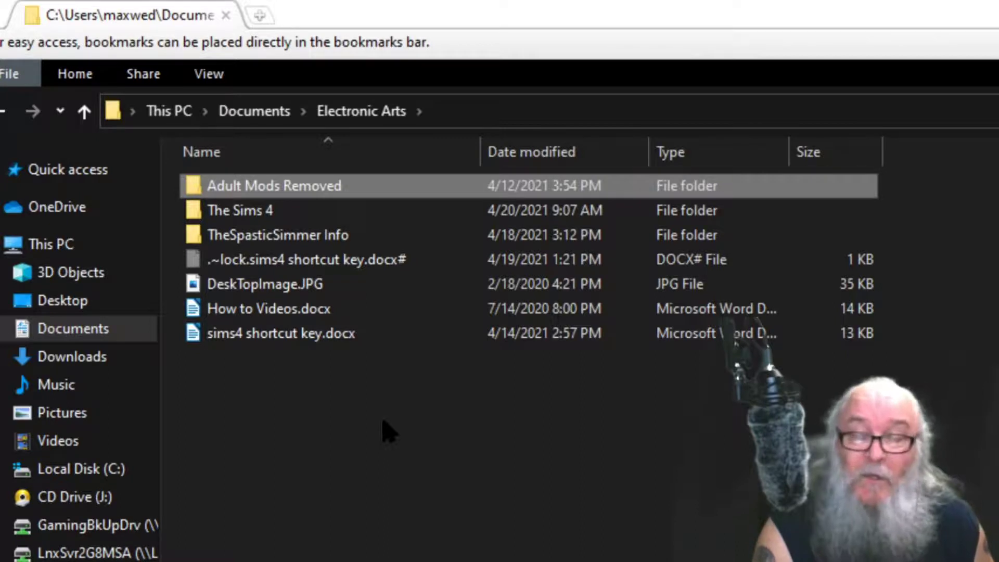
mouse_move(244, 216)
left_click(244, 213)
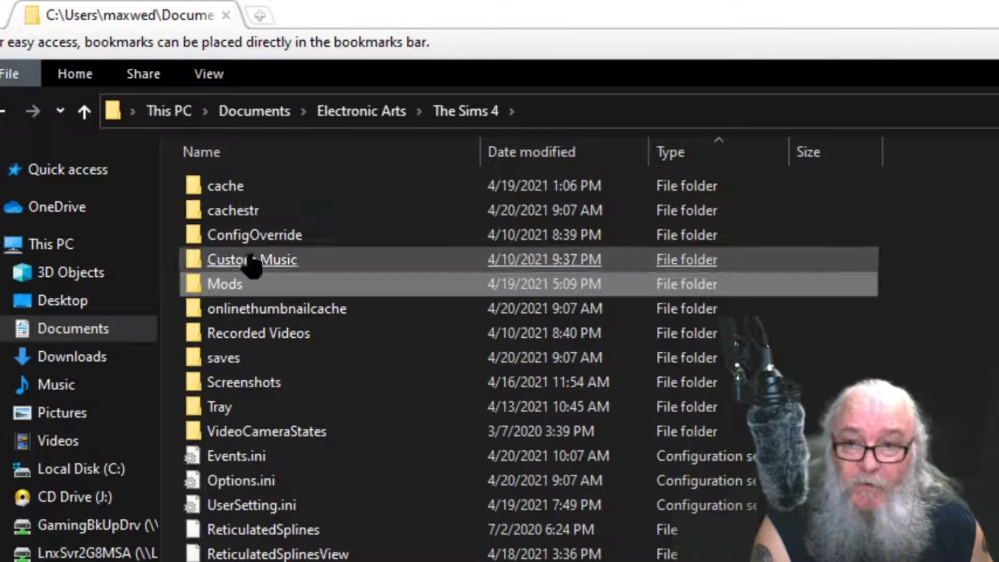
Locate the Mods folder inside The Sims 4 folder and leave it unselected
left_click(279, 341)
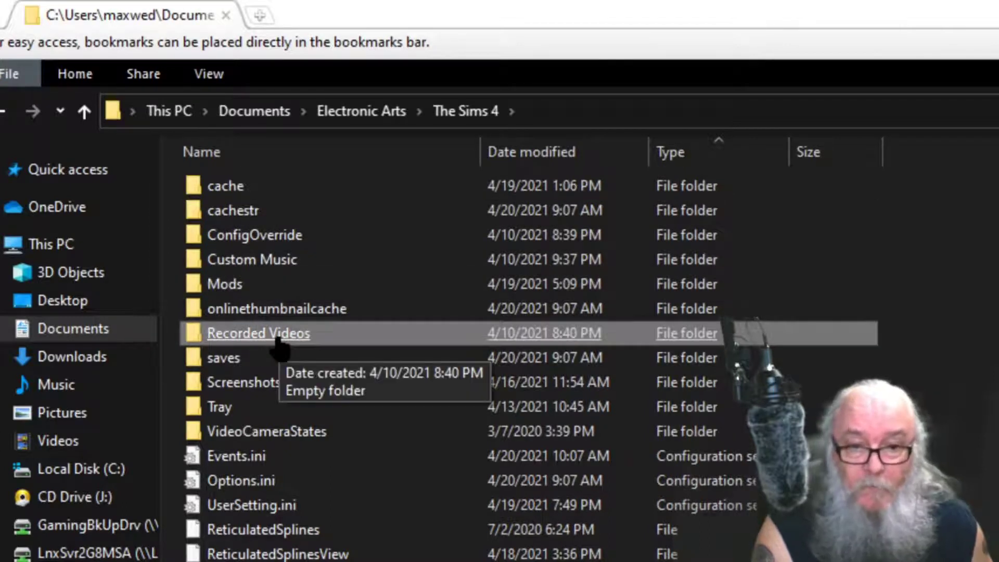
left_click(234, 285)
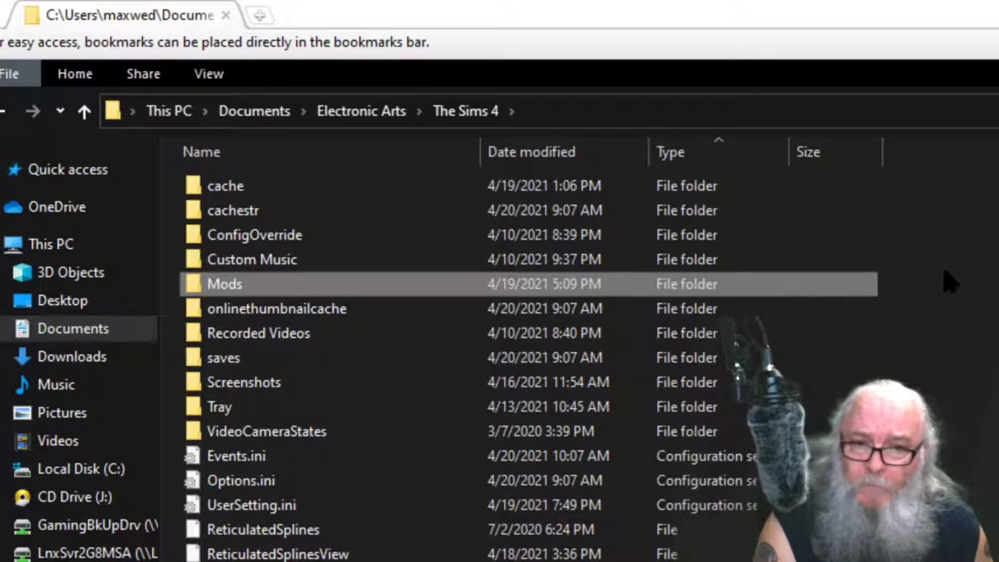
left_click(950, 282)
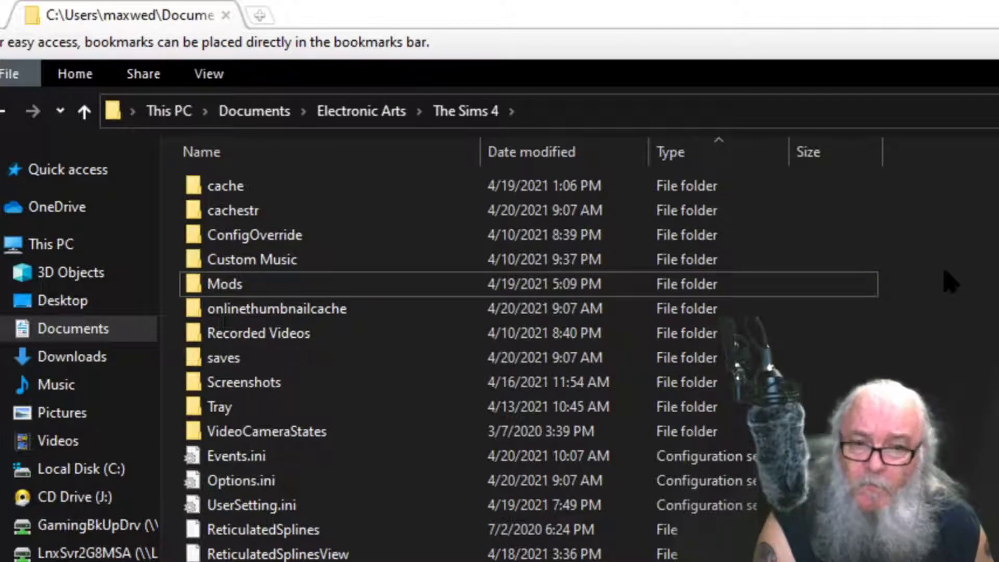
left_click(235, 290)
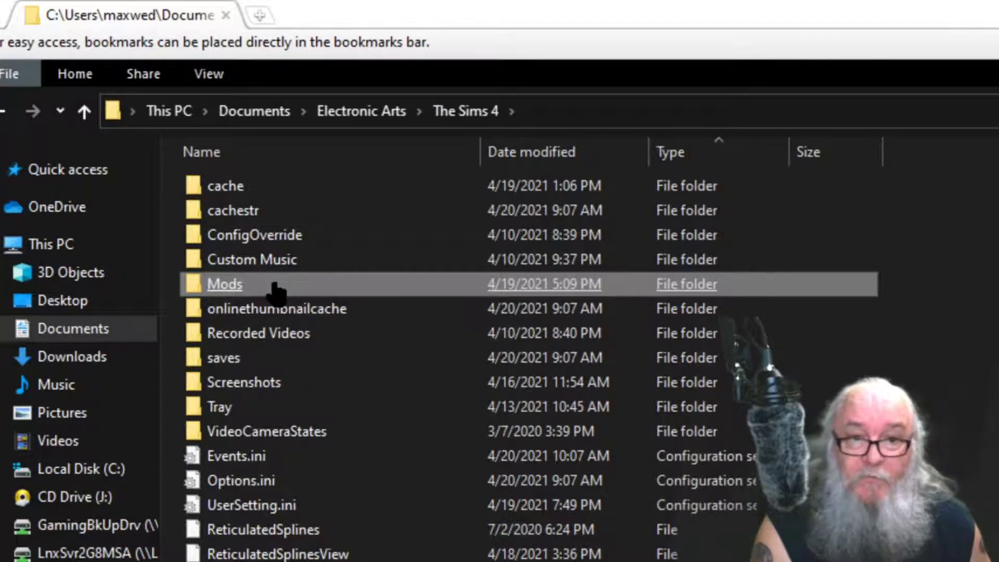
left_click(931, 252)
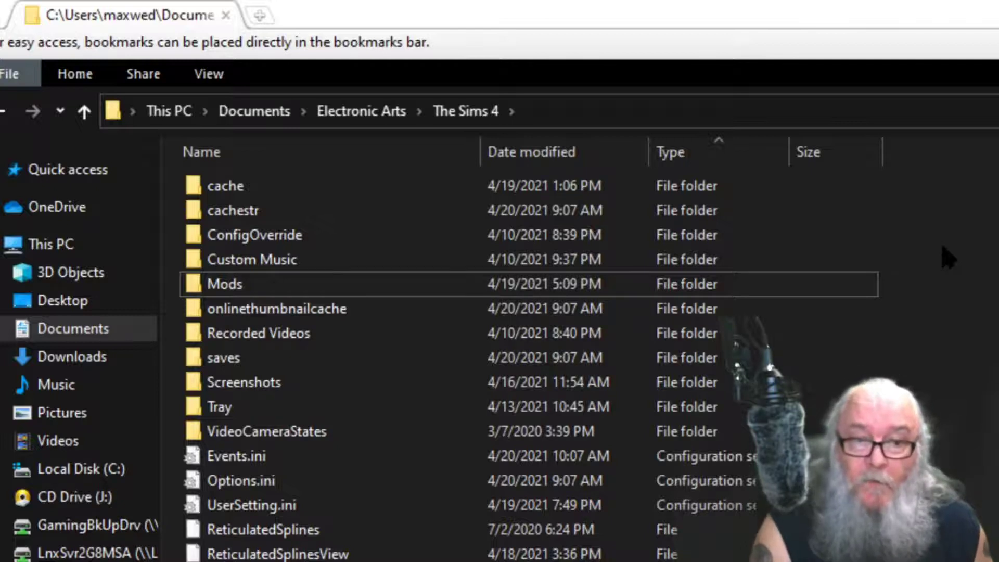
Show the option for creating a new folder inside The Sims 4 folder and dismiss it without creating one
right_click(948, 256)
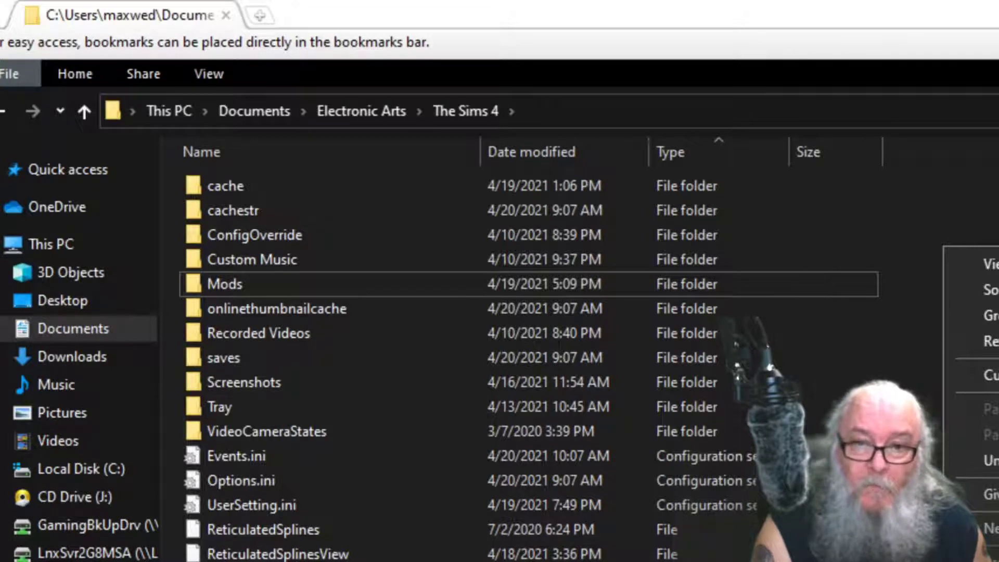
key("Escape")
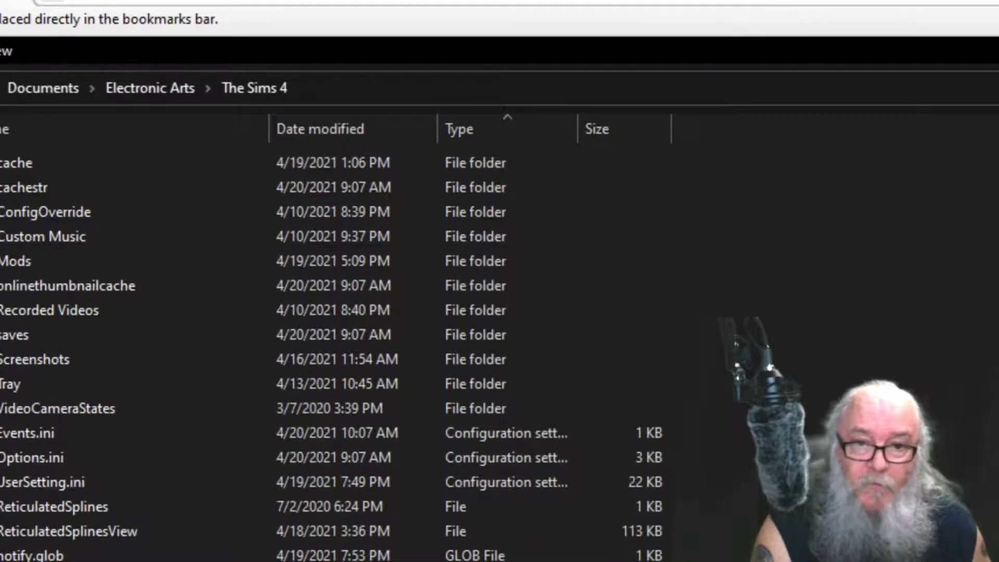
left_click(333, 261)
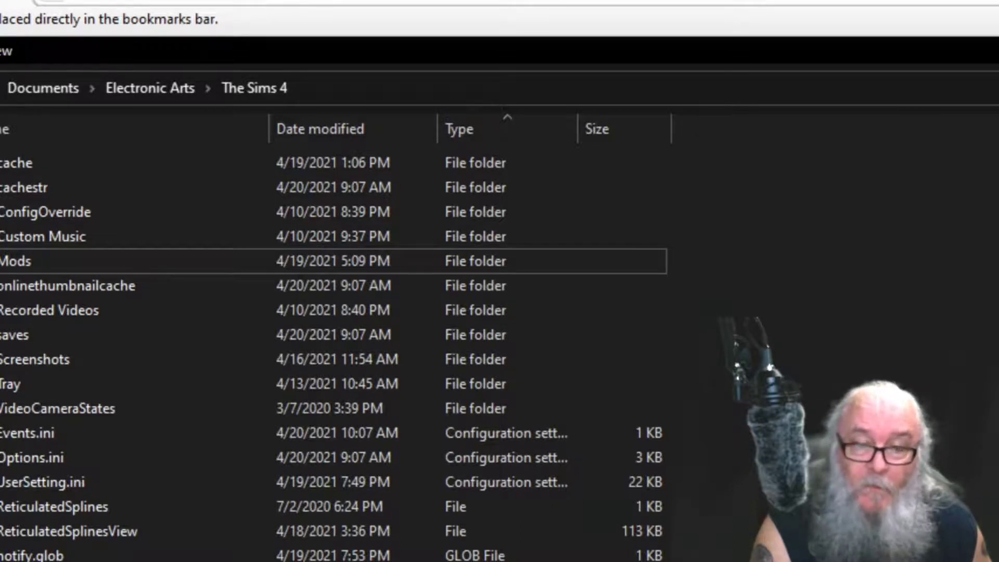
right_click(826, 235)
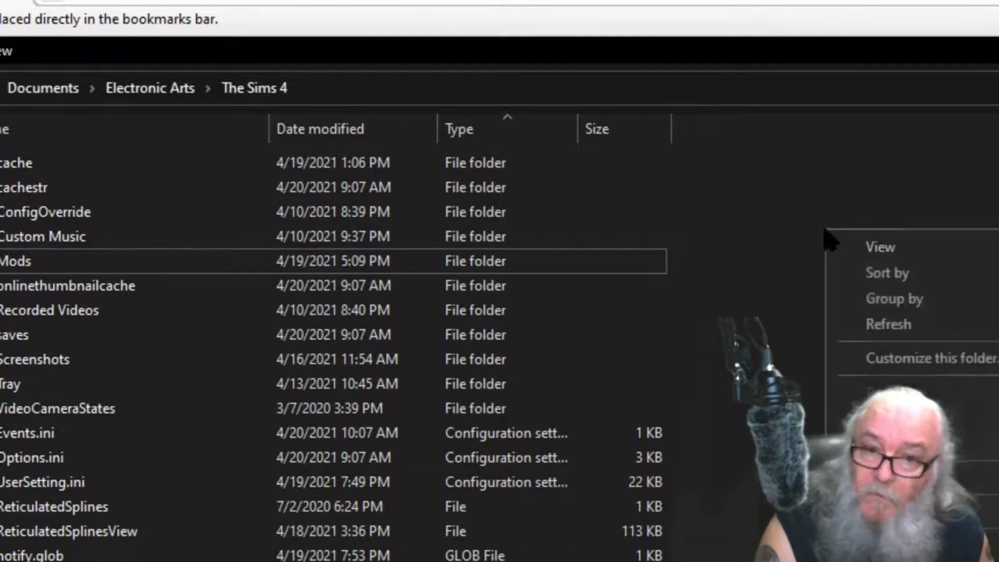
right_click(719, 201)
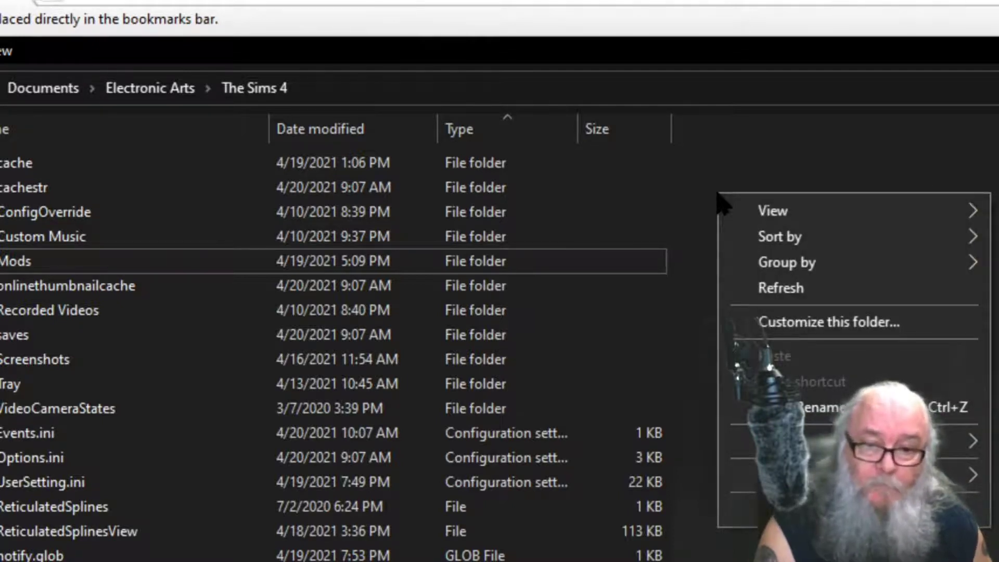
key("Escape")
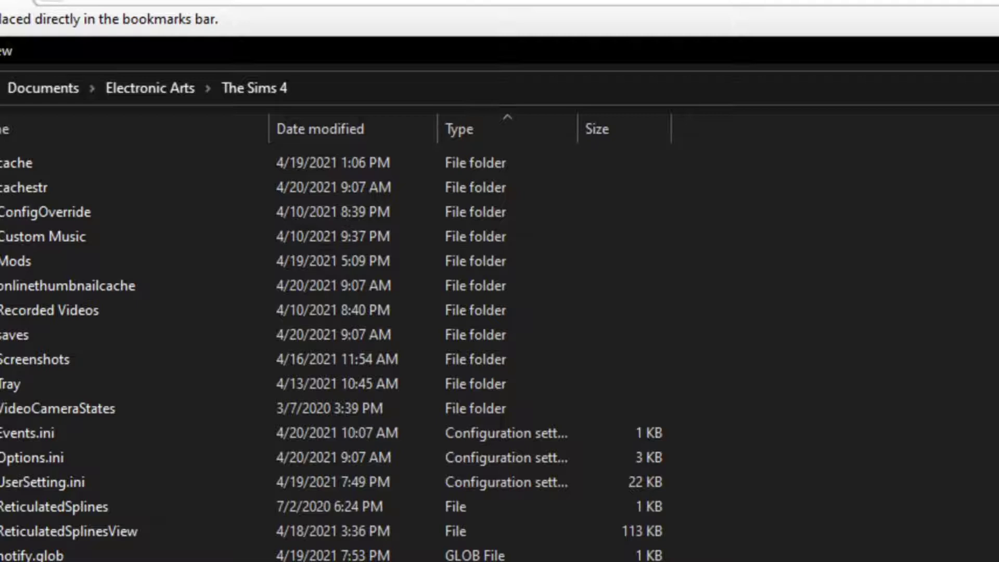
right_click(741, 213)
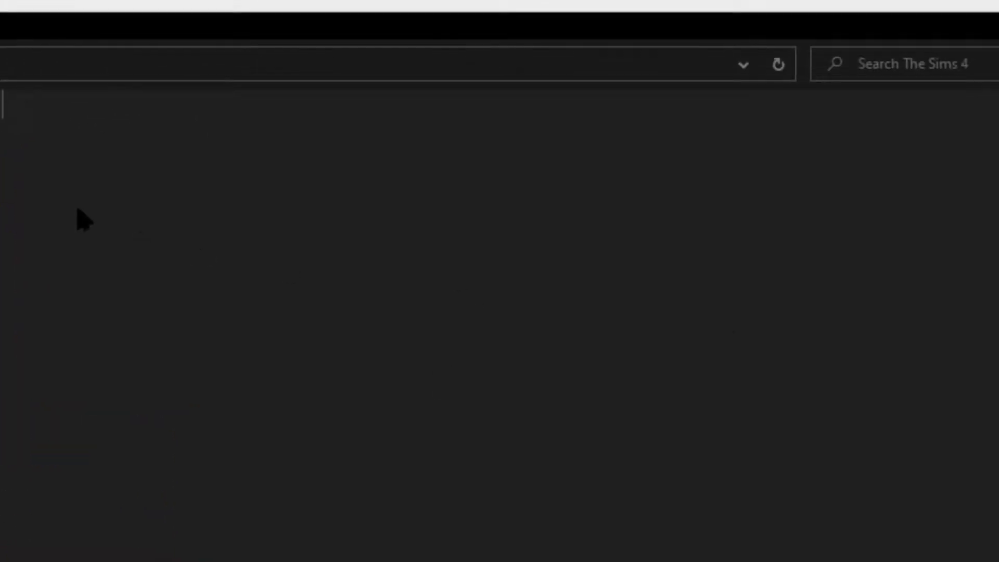
right_click(78, 209)
mouse_move(318, 481)
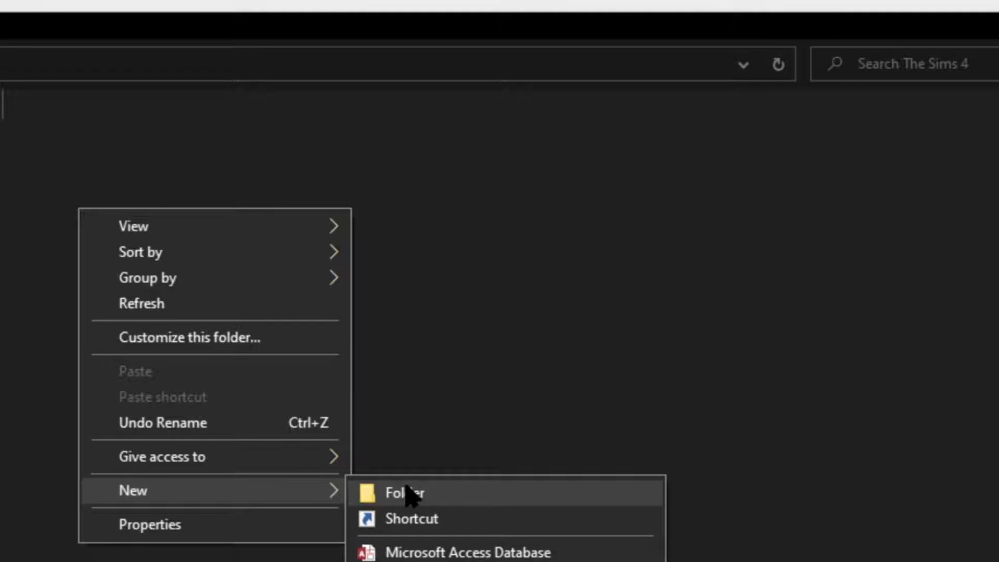
left_click(471, 401)
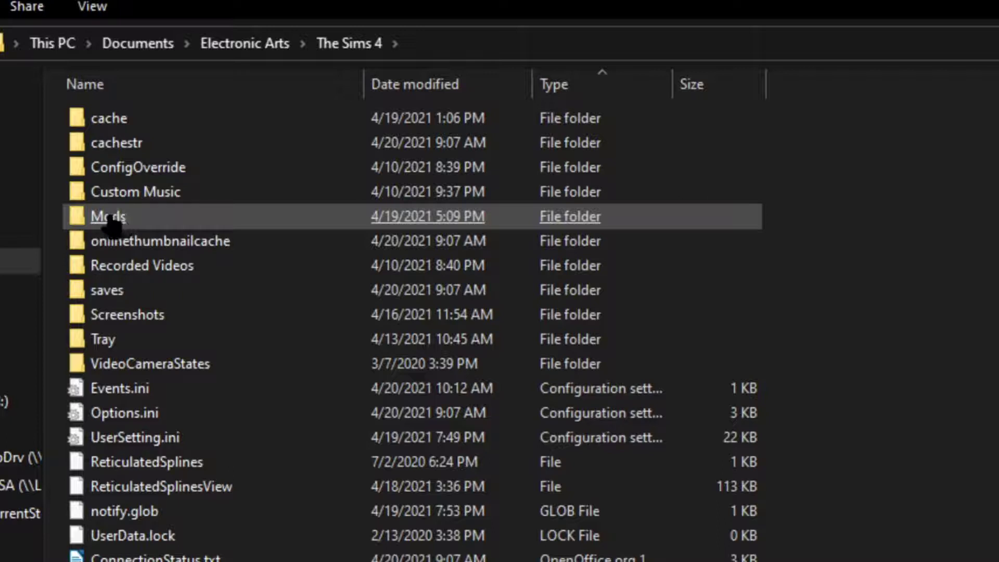
Open the Mods folder and display its full path
double_click(105, 217)
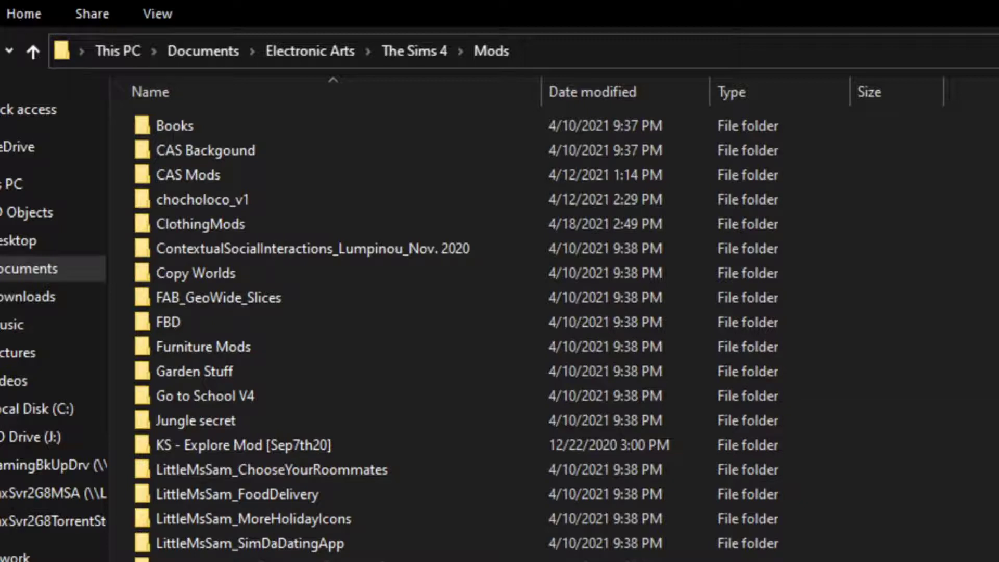
left_click(676, 51)
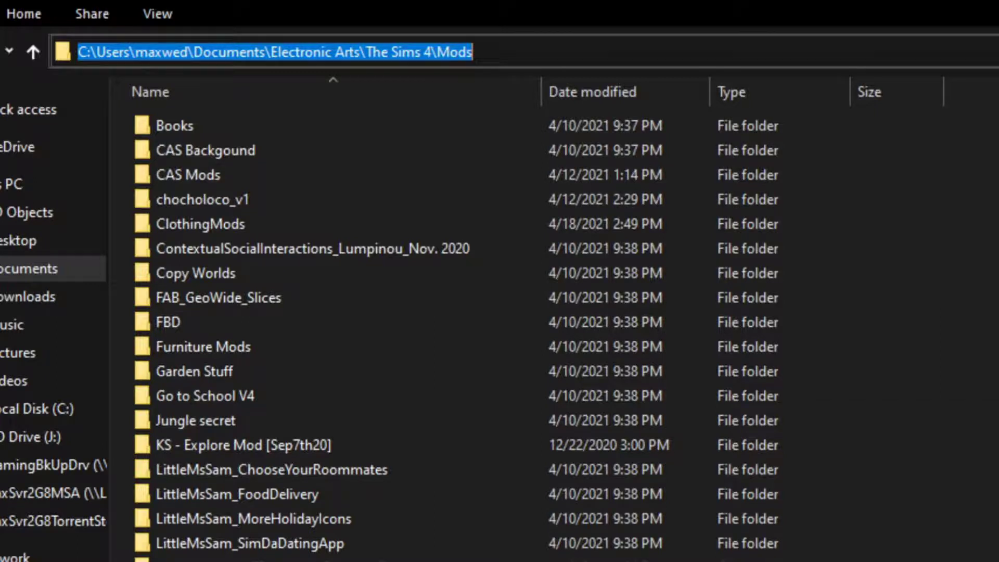
key("Escape")
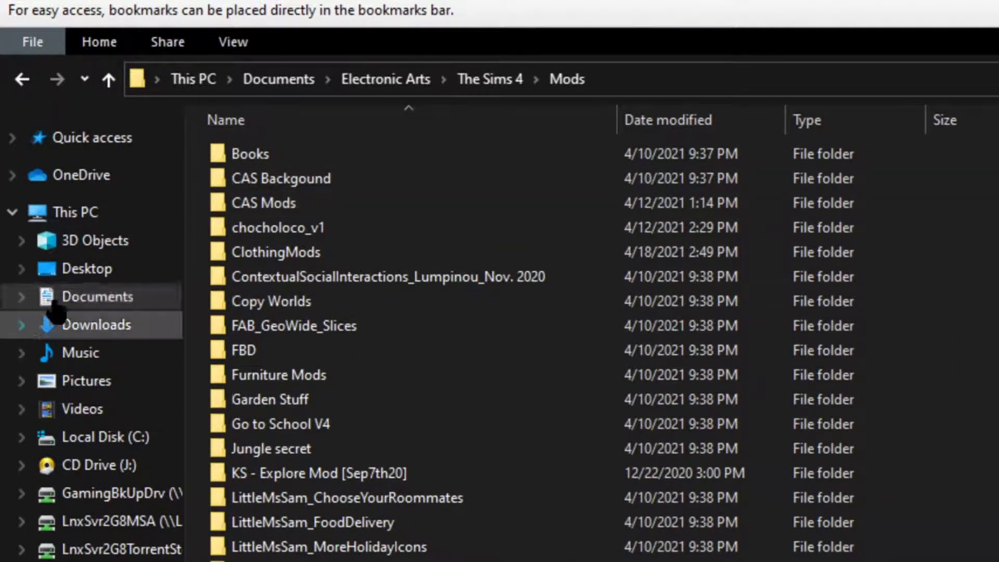
Return to Documents and go through Electronic Arts and The Sims 4 to the Mods folder again
left_click(106, 297)
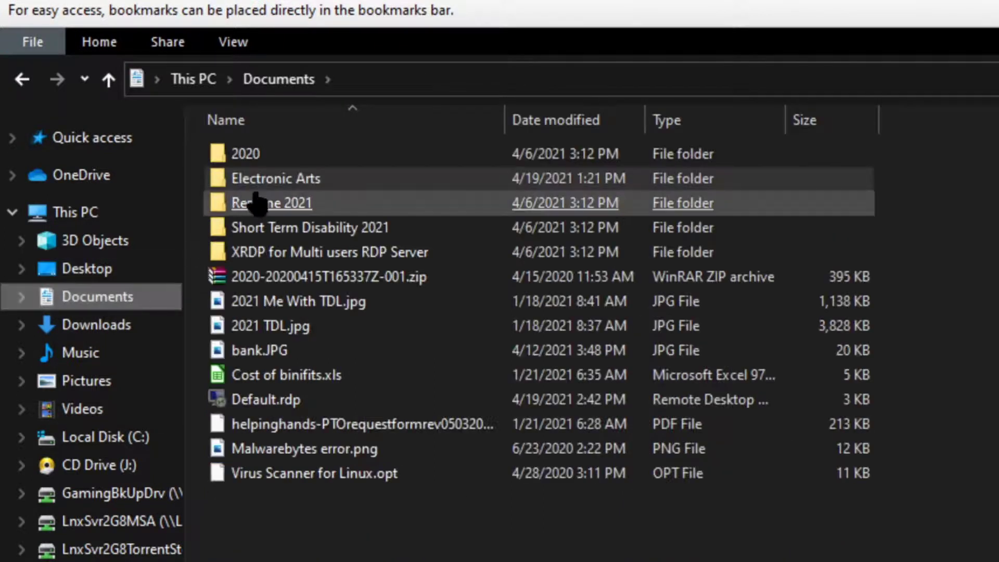
double_click(268, 183)
left_click(267, 183)
double_click(266, 183)
left_click(267, 183)
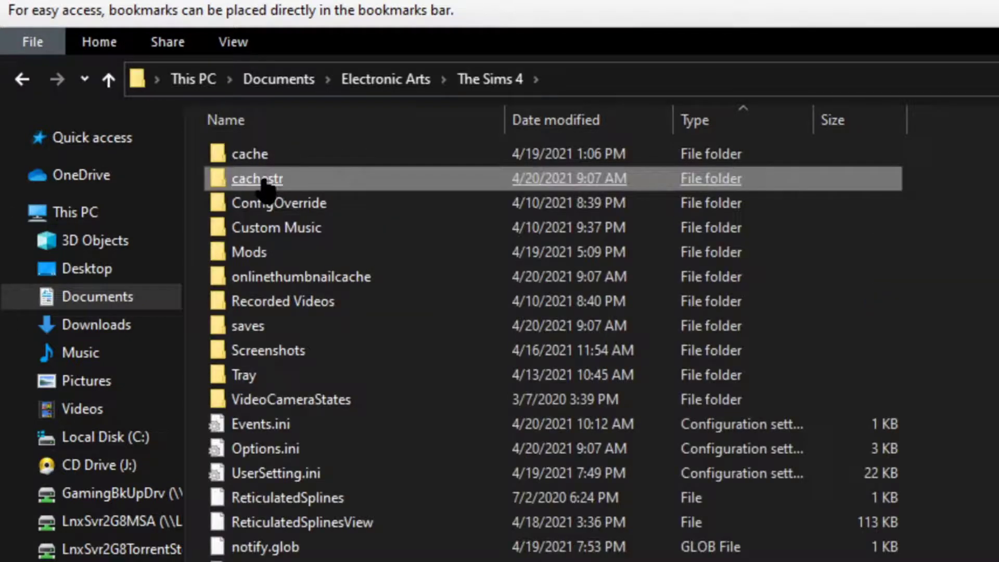
double_click(249, 252)
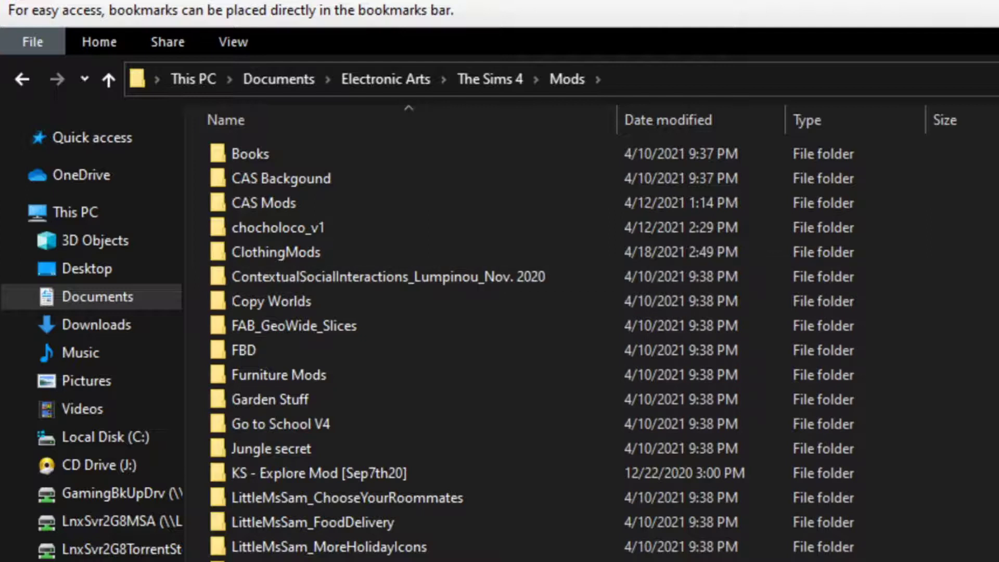
Highlight the FAB_GeoWide_Slices, Furniture Mods and ClothingMods folders one after another, and open the TestingCheatsMods folder
left_click(307, 326)
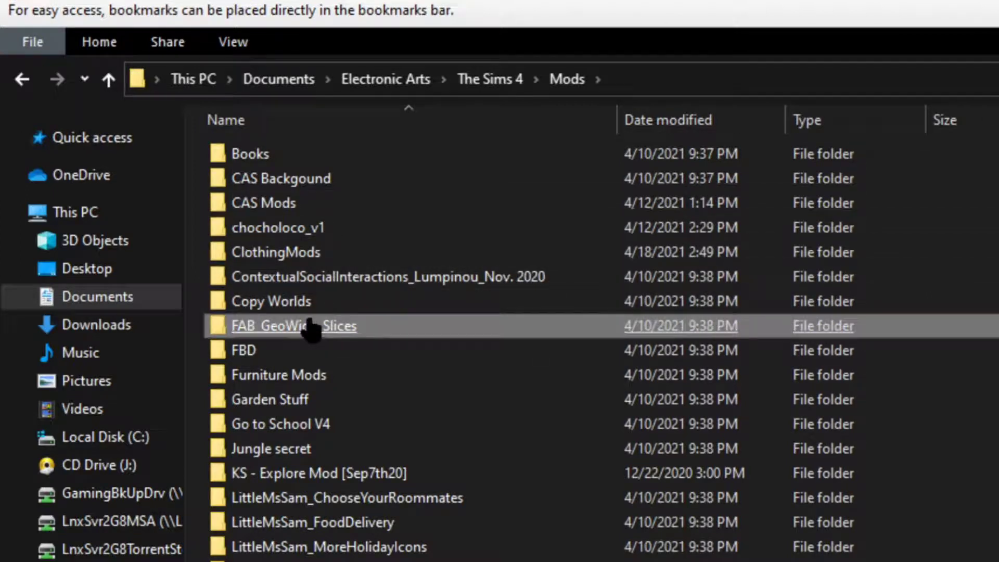
left_click(302, 376)
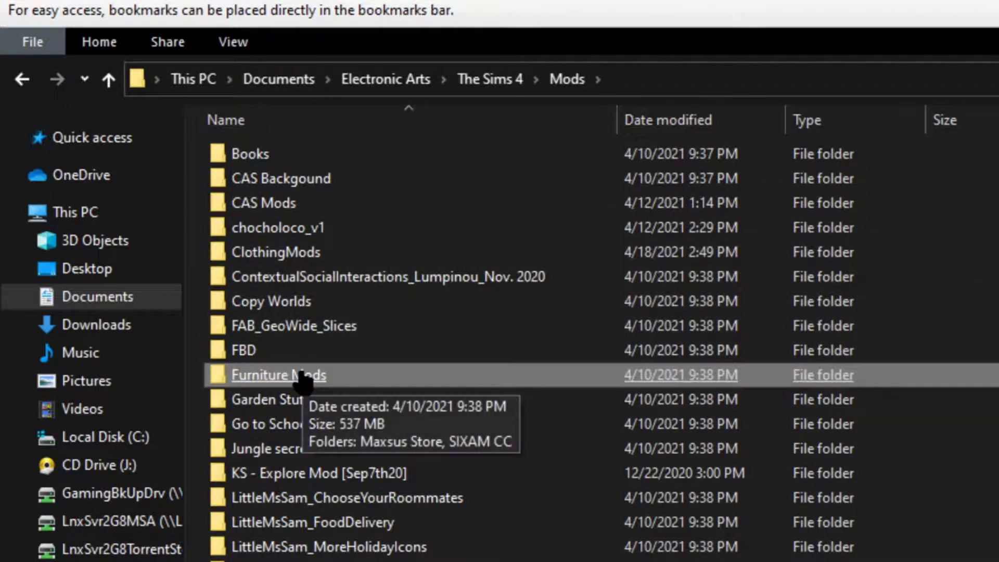
left_click(284, 255)
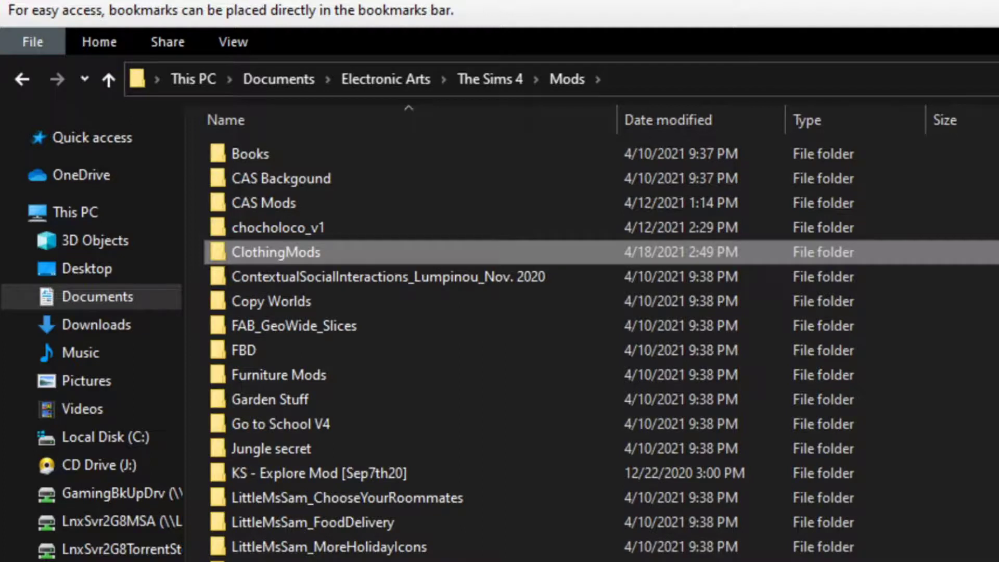
scroll(601, 347, "down", 6)
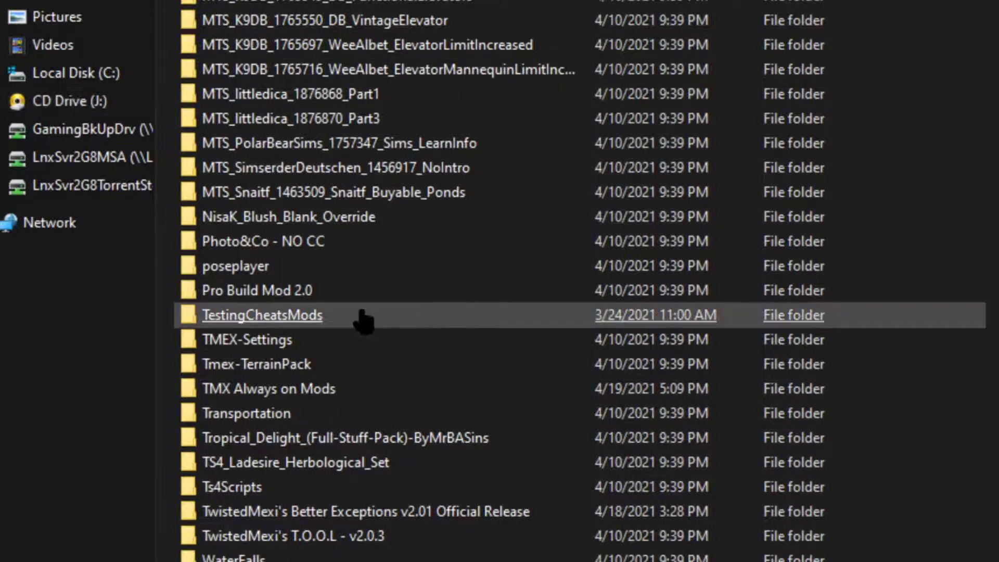
left_click(251, 315)
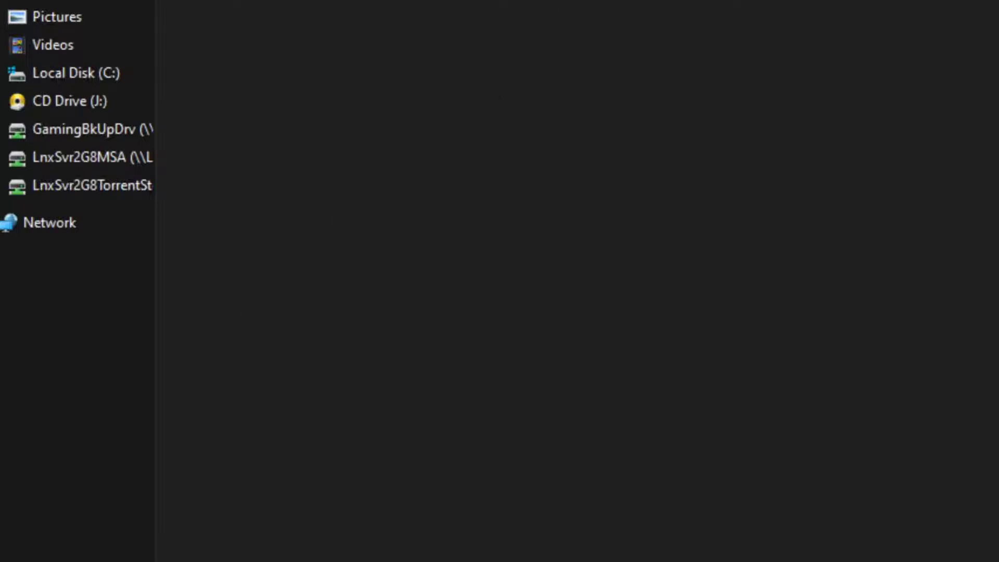
Return from the TestingCheatsMods folder to the Mods folder and look through its list of mod subfolders
key("alt+Left")
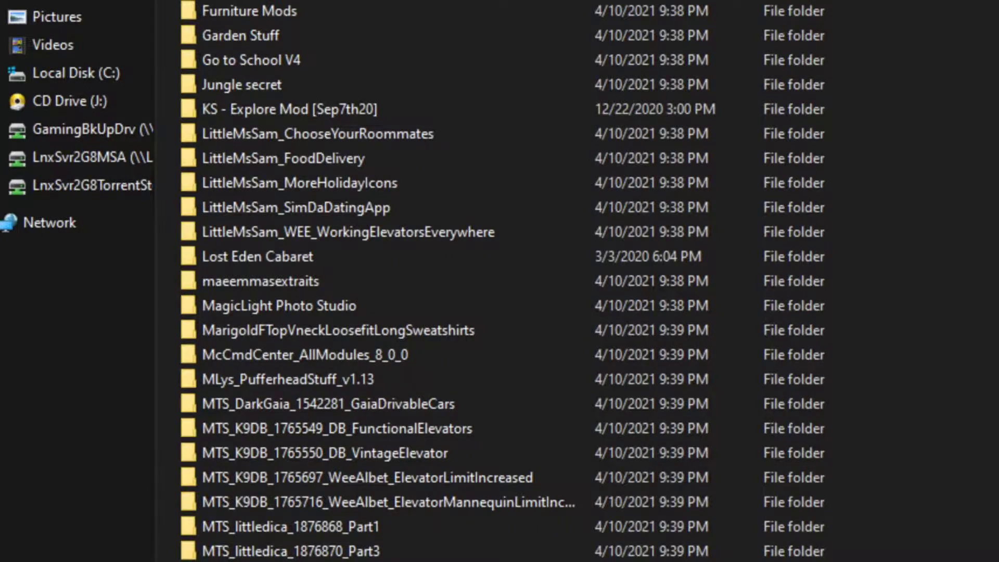
scroll(572, 281, "down", 3)
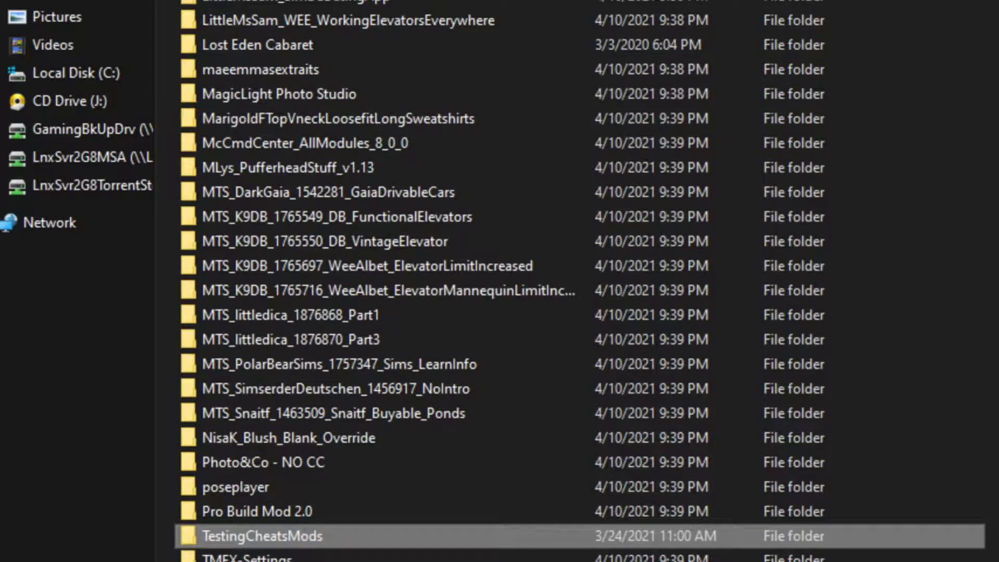
scroll(573, 281, "up", 3)
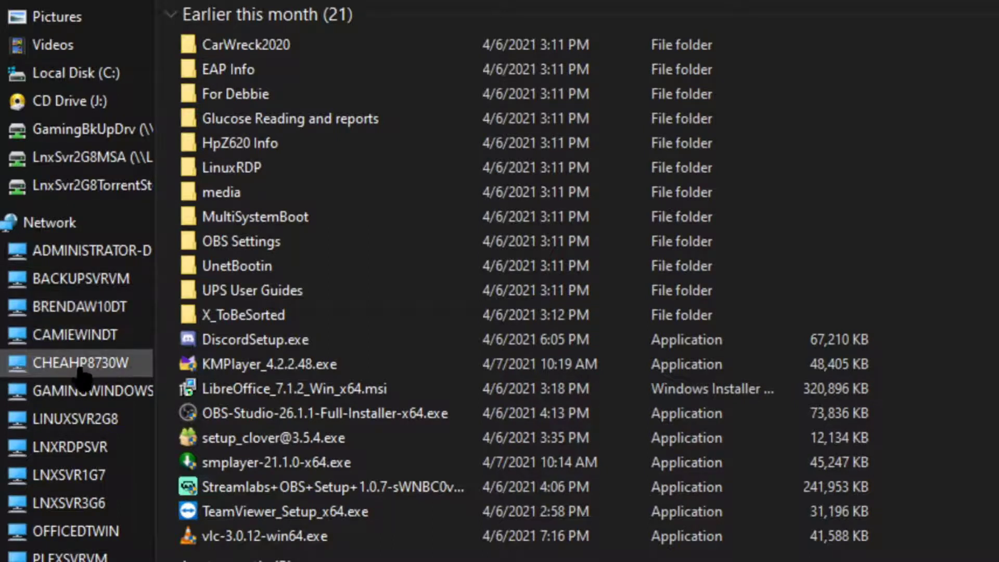
left_click(82, 391)
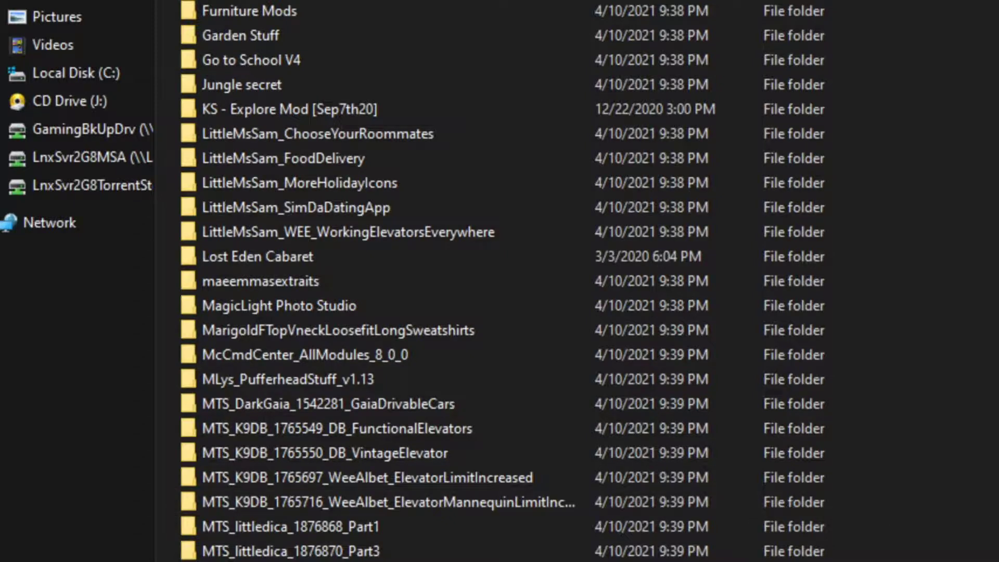
Bring back the Mods folder list, open the TMEX-Settings subfolder and go back out of it
key("alt+Left")
scroll(573, 312, "down", 4)
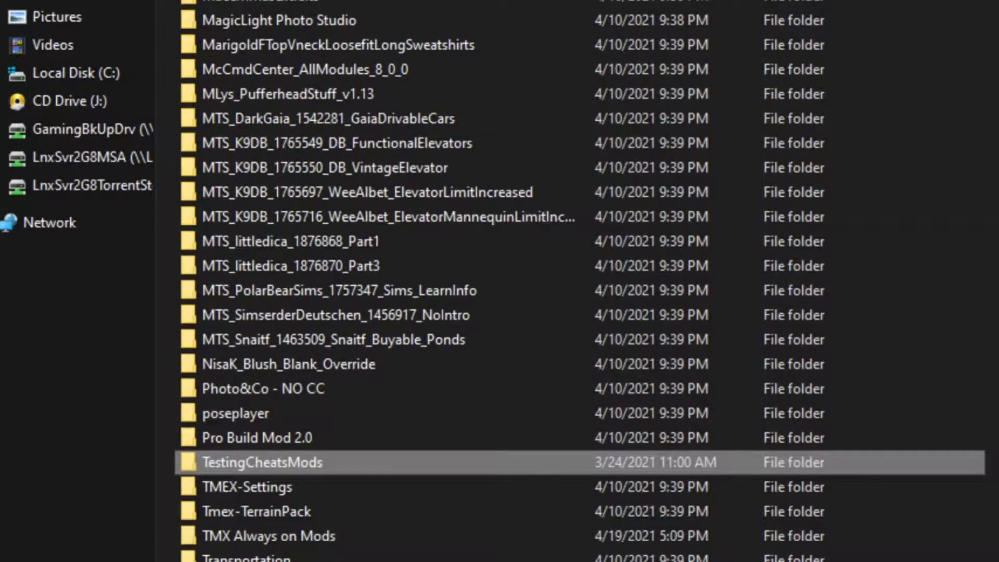
left_click(249, 489)
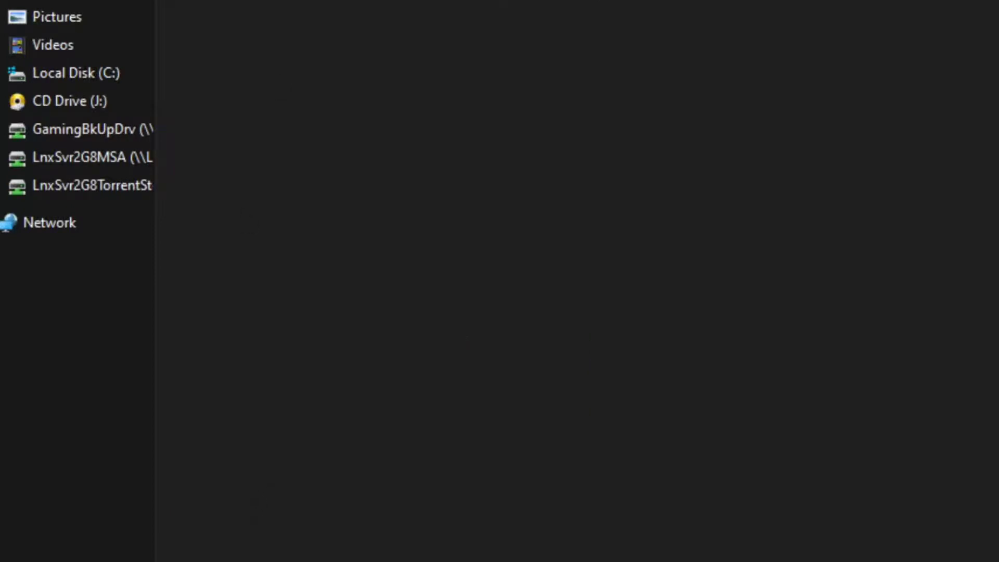
key("alt+Left")
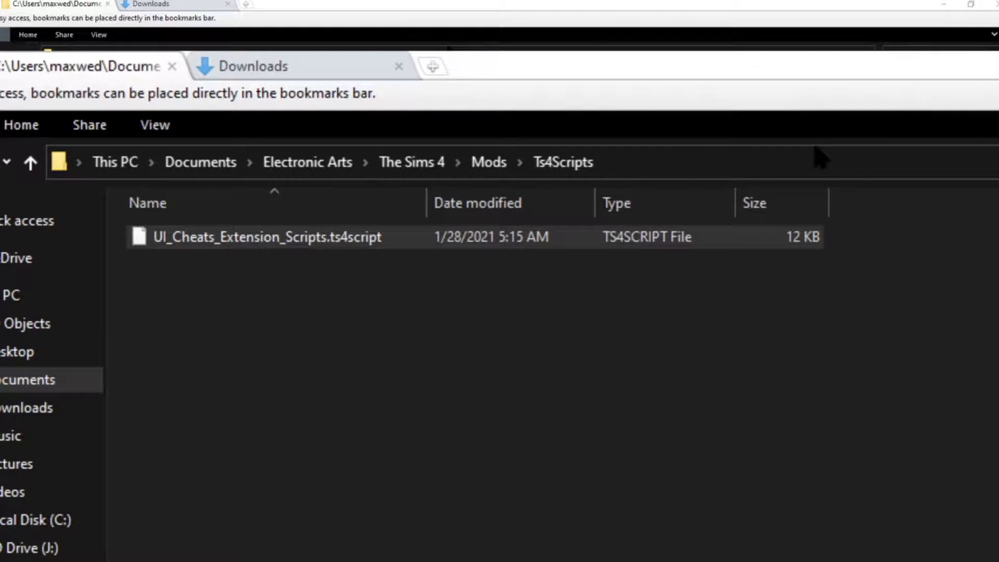
Display the full path of the Ts4Scripts folder, dismiss it and go up to the Mods folder
left_click(791, 164)
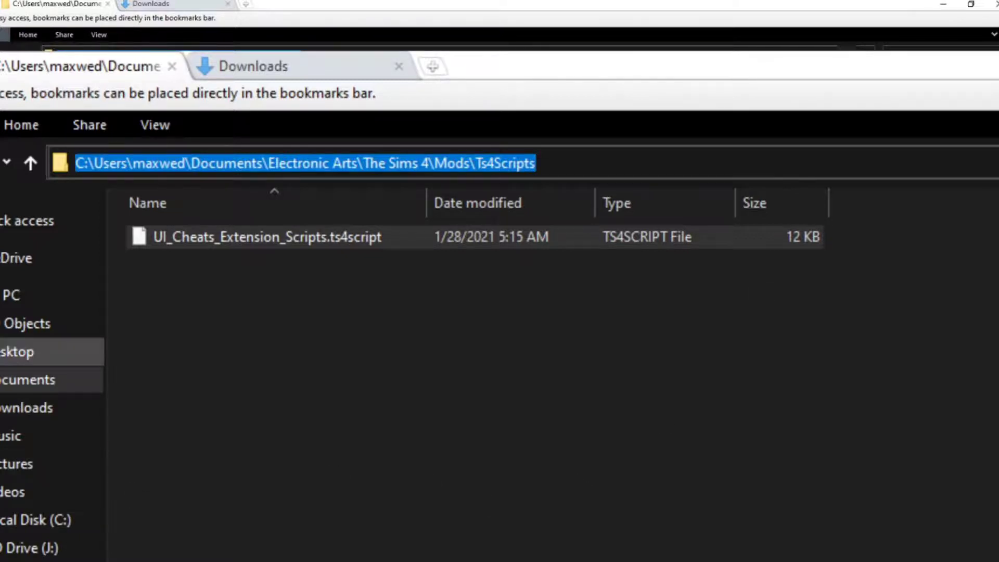
left_click(315, 420)
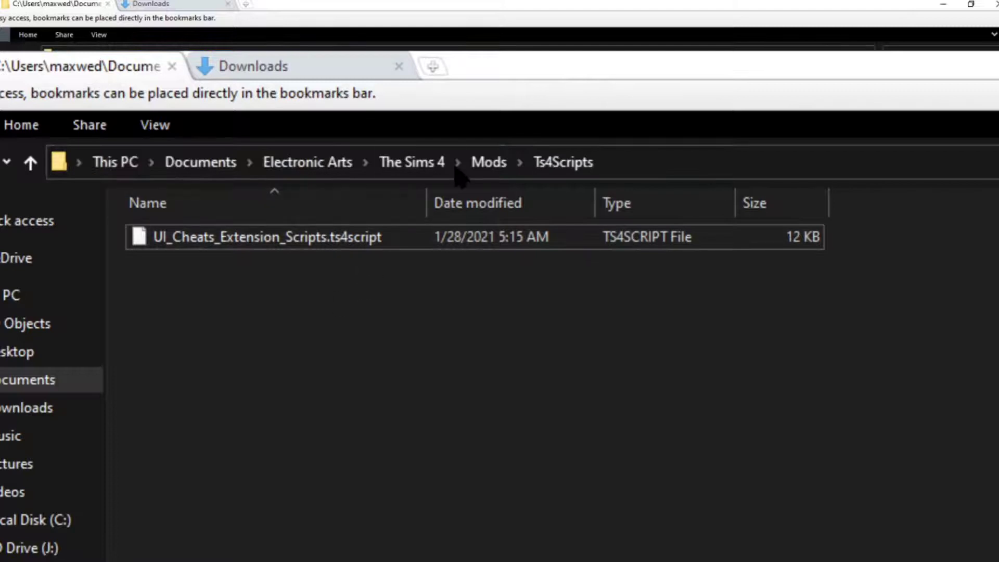
left_click(492, 165)
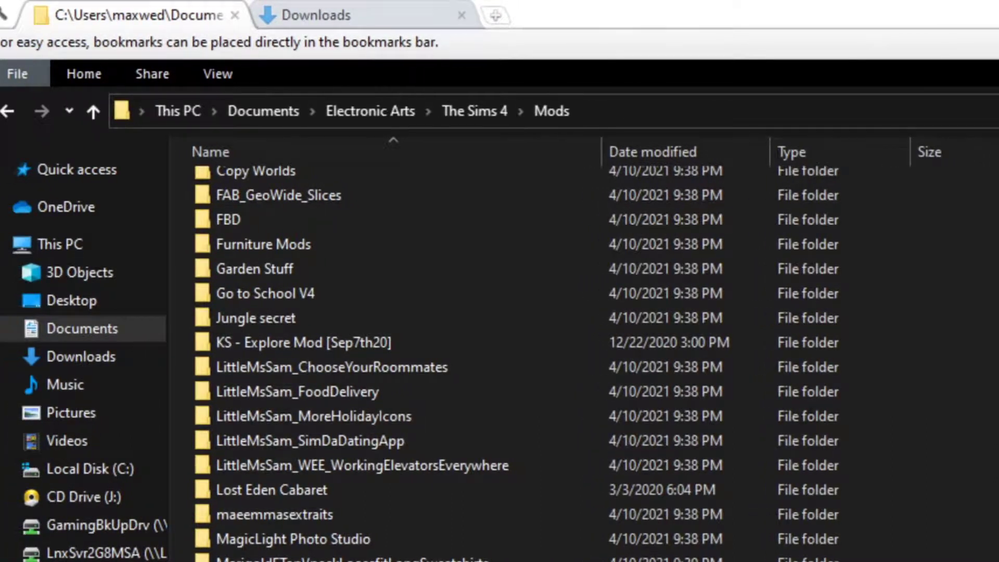
Open the ClothingMods folder, view its Women Clothing subfolder and return to ClothingMods with nothing selected
scroll(515, 364, "up", 3)
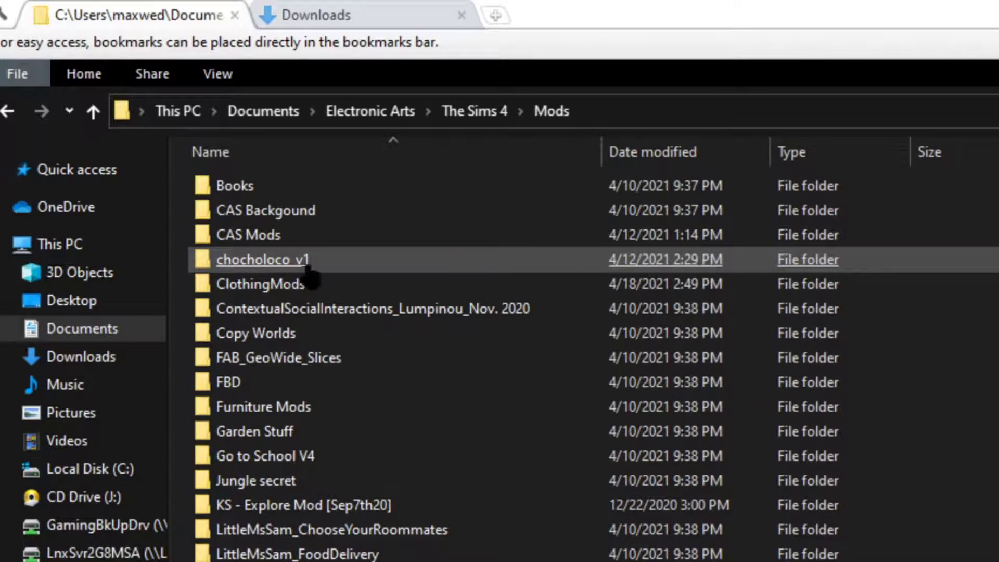
double_click(281, 285)
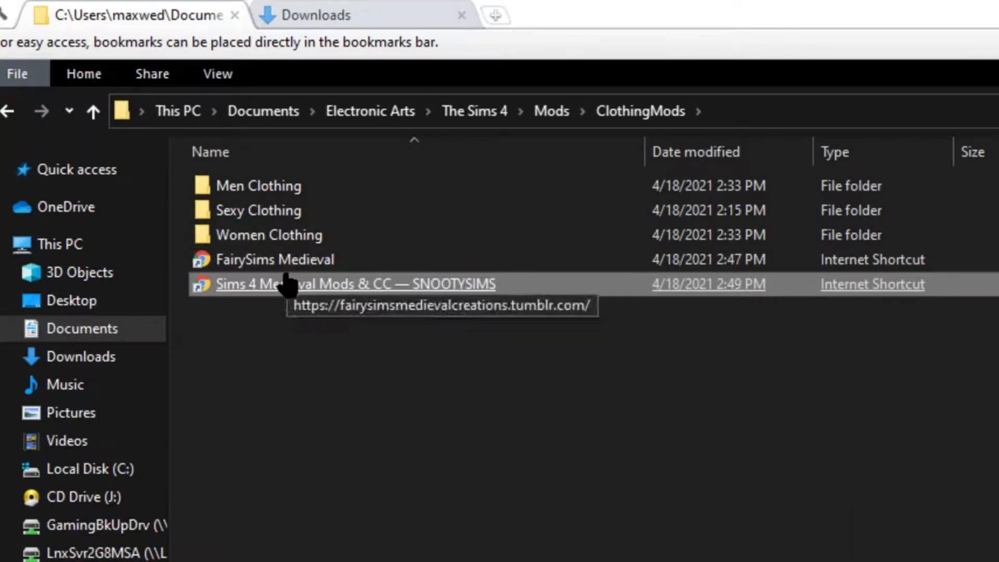
left_click(286, 237)
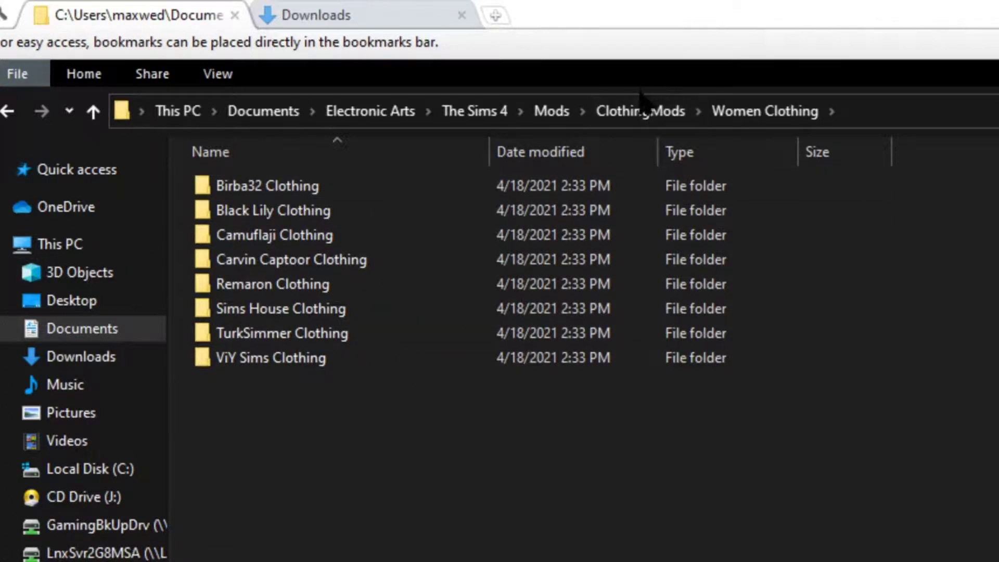
left_click(639, 112)
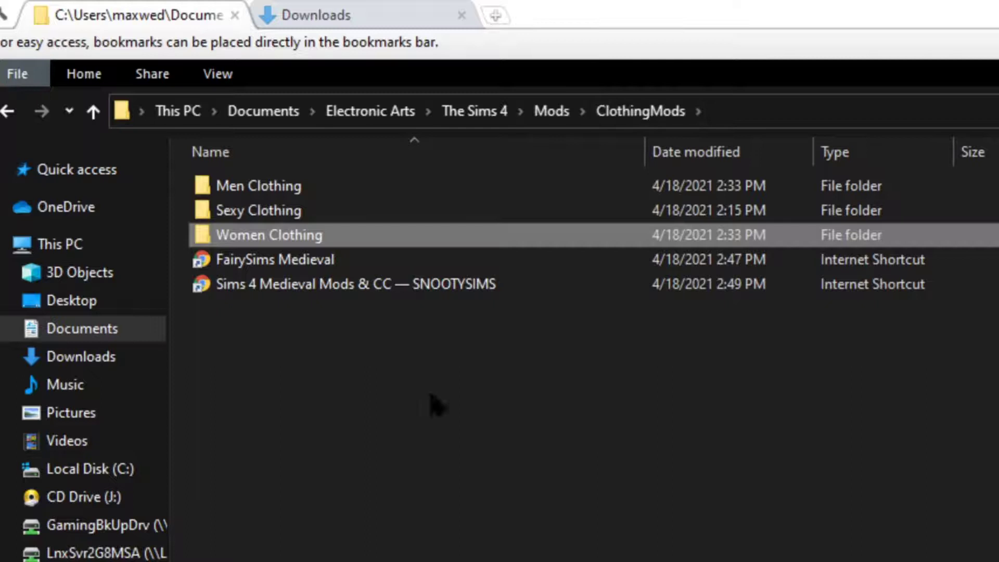
left_click(312, 361)
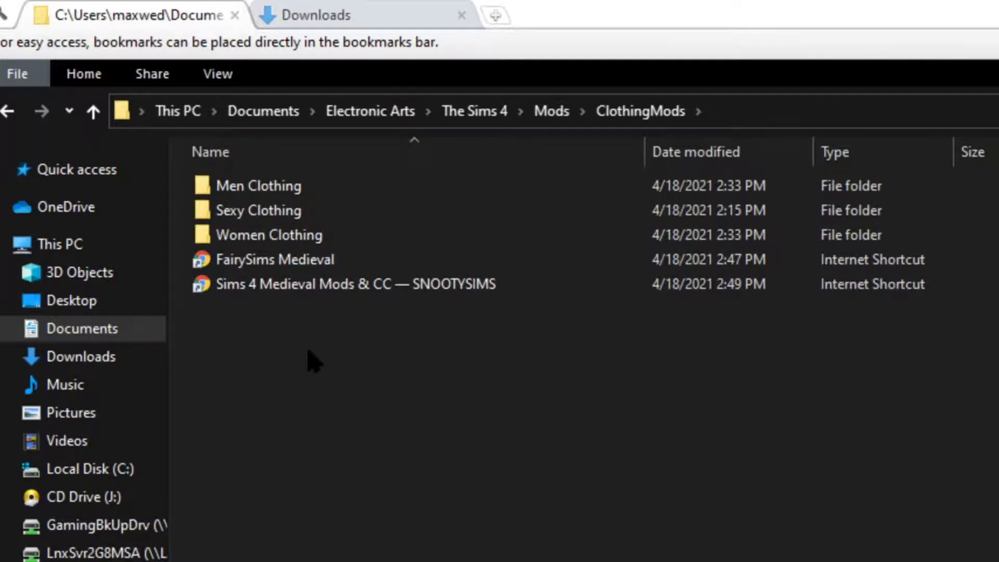
Open the Women Clothing folder and highlight the Remaron, Black Lily, Birba32 and Camuflaji Clothing folders one after another
double_click(260, 237)
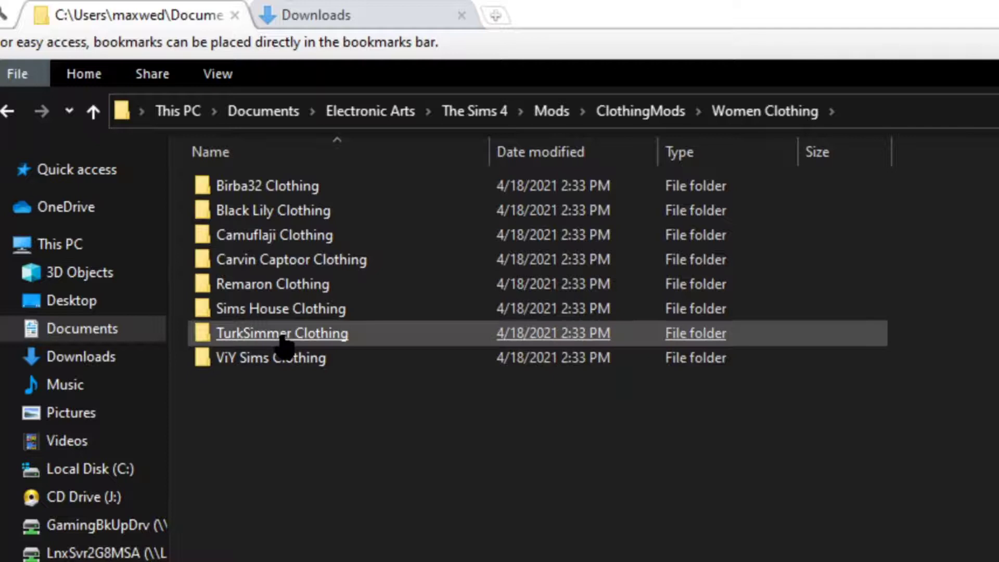
left_click(264, 283)
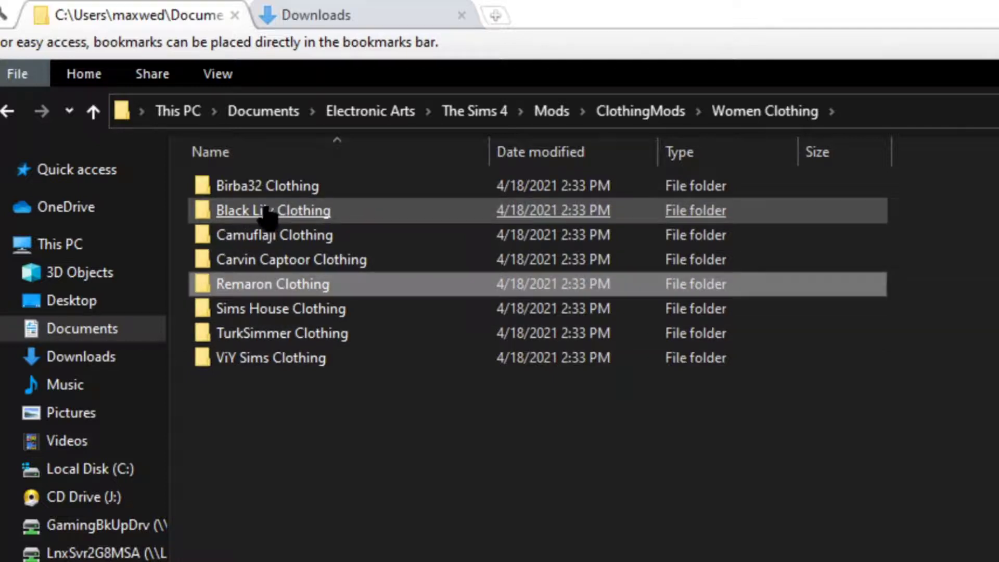
left_click(244, 211)
left_click(260, 189)
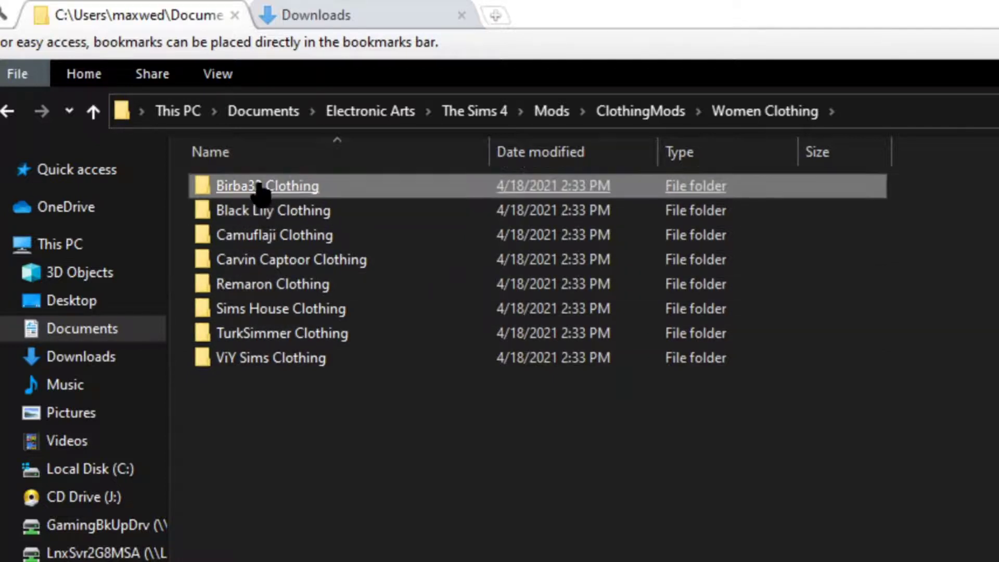
left_click(268, 234)
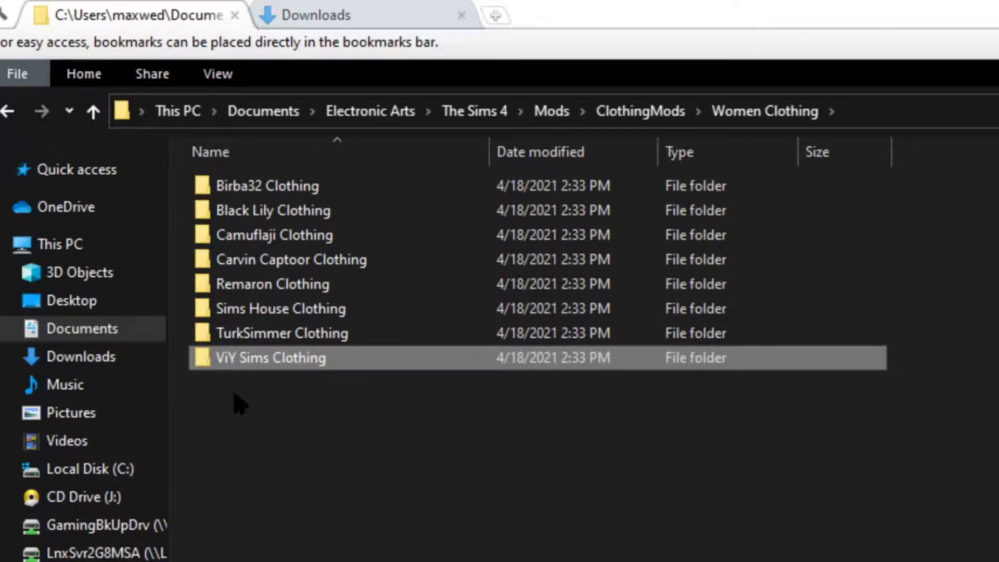
Open the ViY Sims Clothing folder, widen its Name column and highlight the SpringTime Collection VI - Skirt IV.package file
double_click(261, 359)
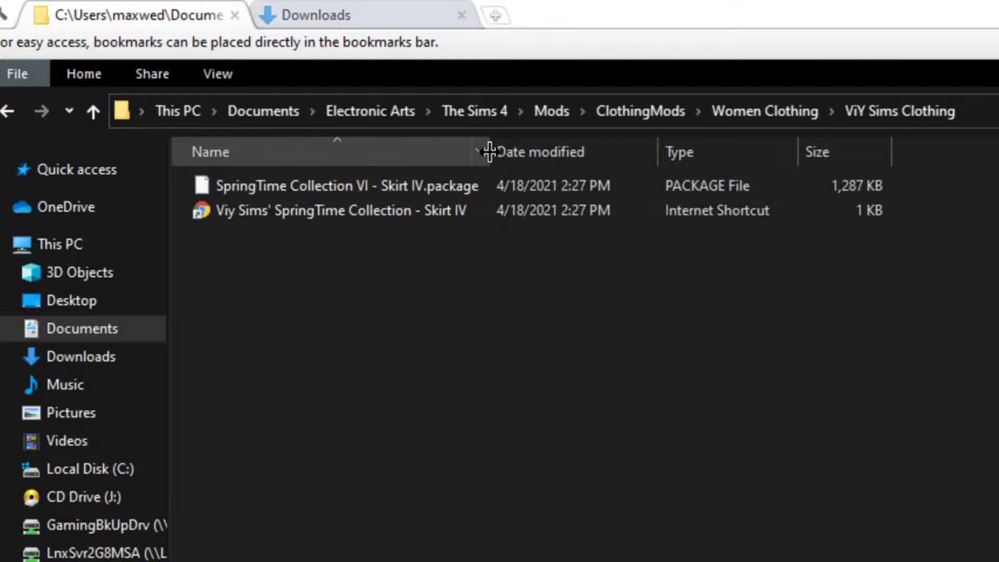
left_click_drag(488, 151, 551, 151)
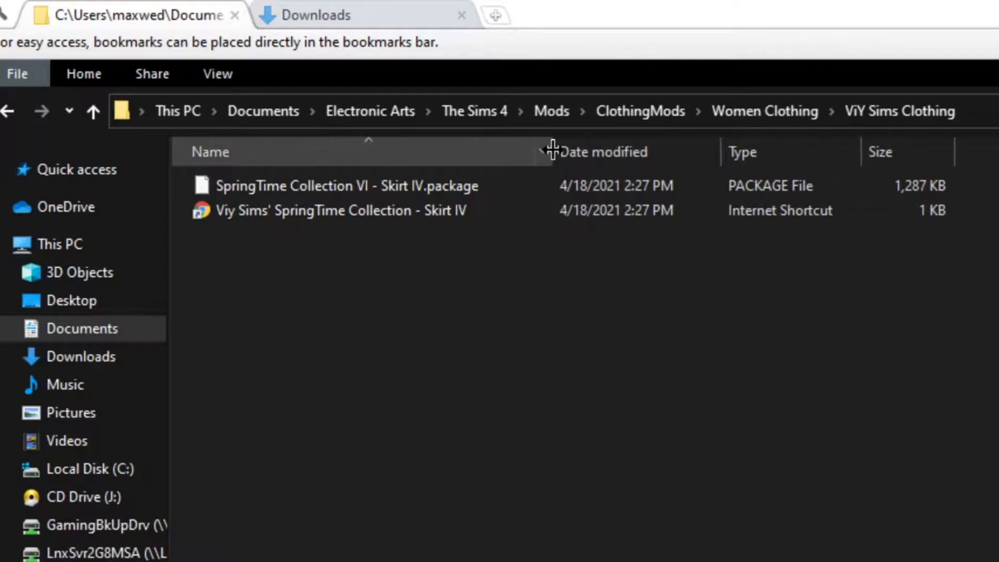
left_click(335, 187)
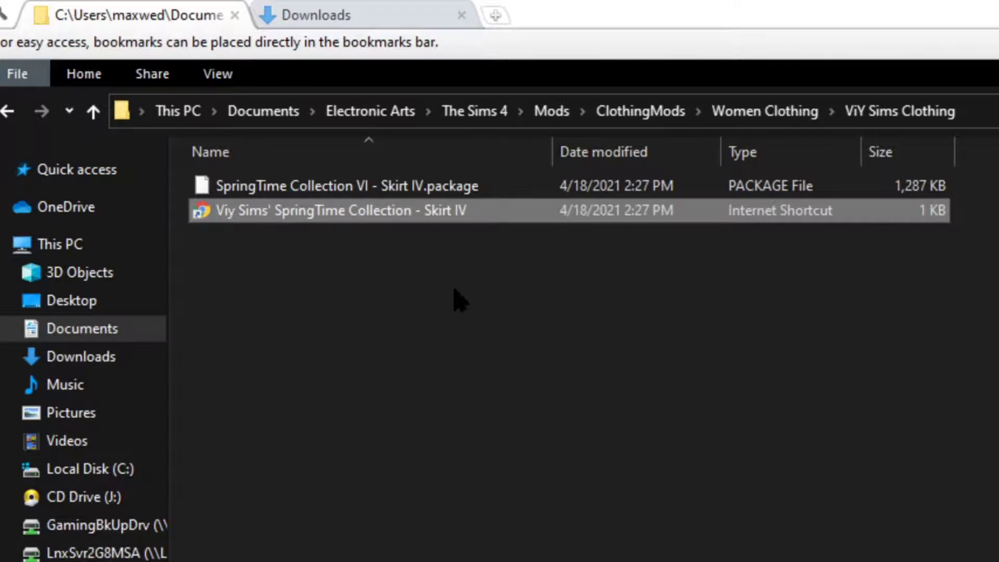
left_click(421, 184)
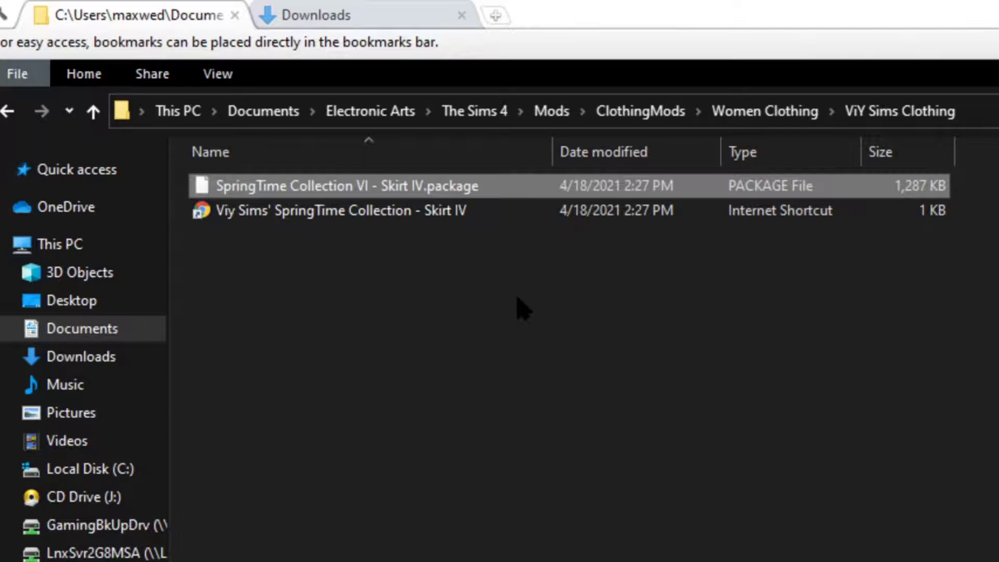
Go back up to the ClothingMods folder and from there to the Mods folder
left_click(630, 109)
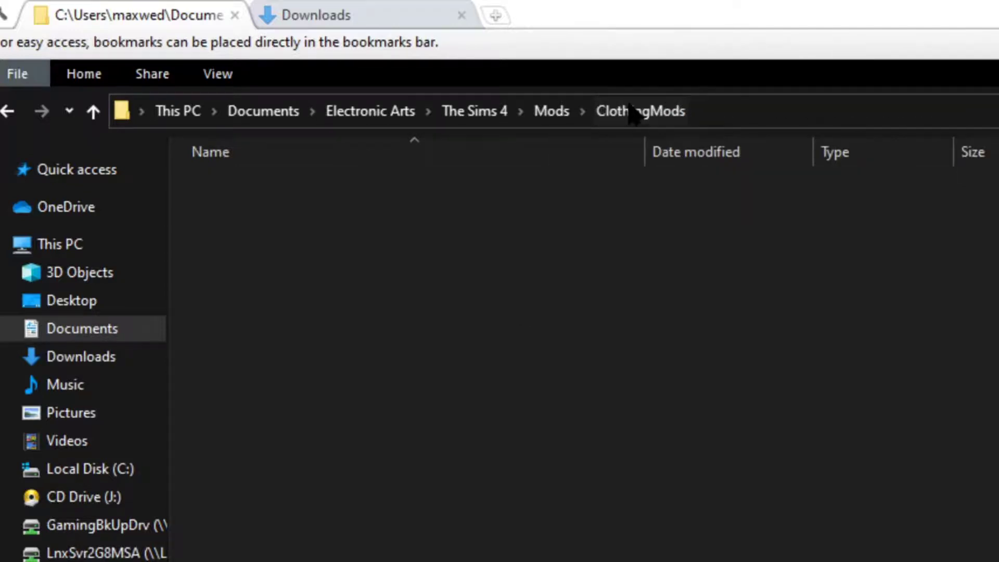
left_click(398, 395)
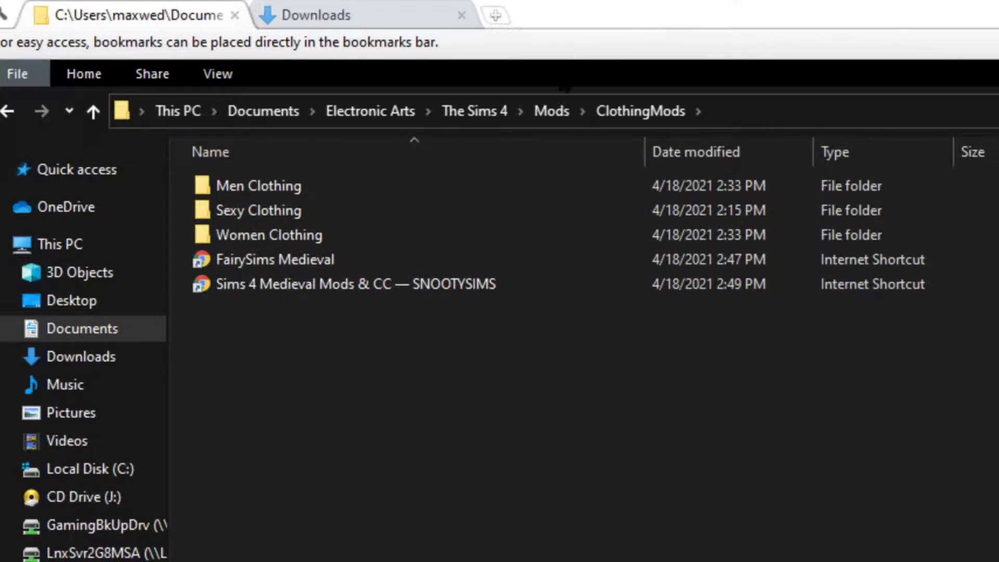
left_click(551, 116)
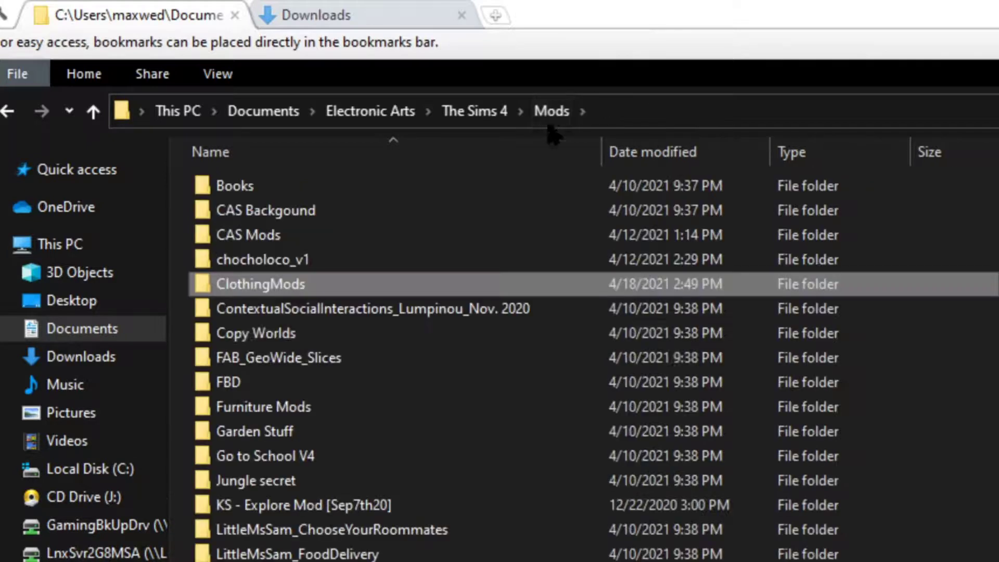
Open the Tmex-TerrainPack folder to view its package file and return to the Mods folder
scroll(648, 341, "down", 6)
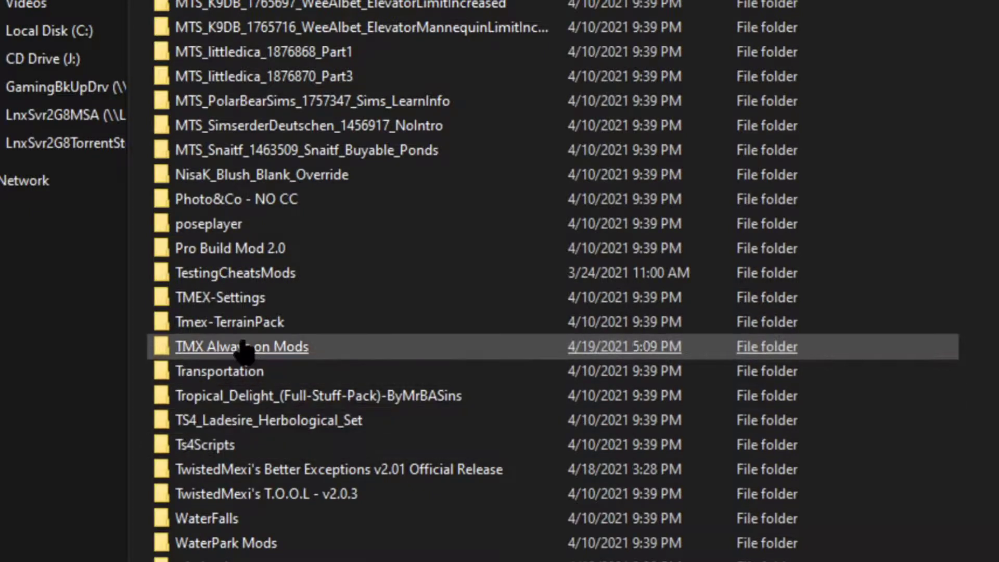
left_click(252, 324)
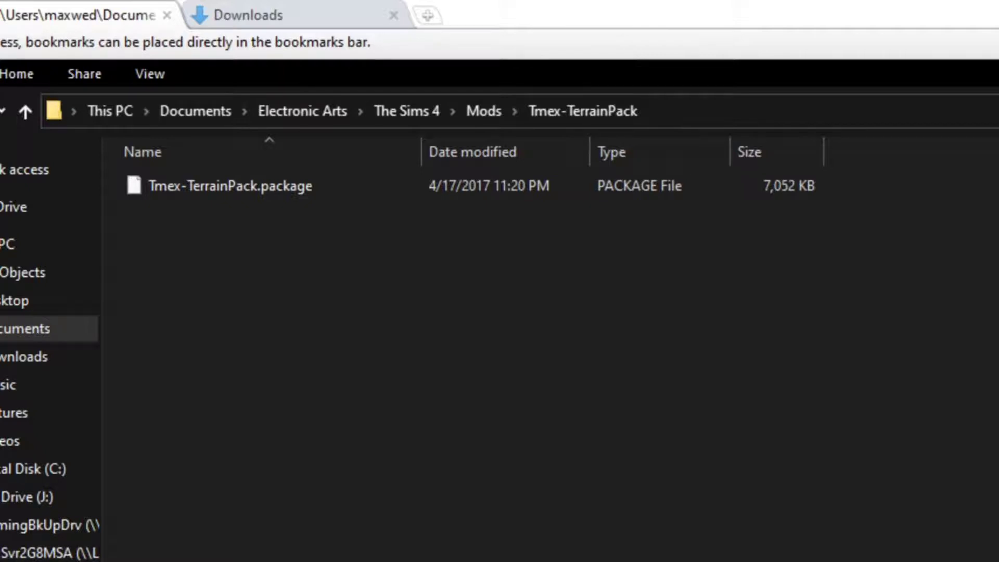
left_click(479, 111)
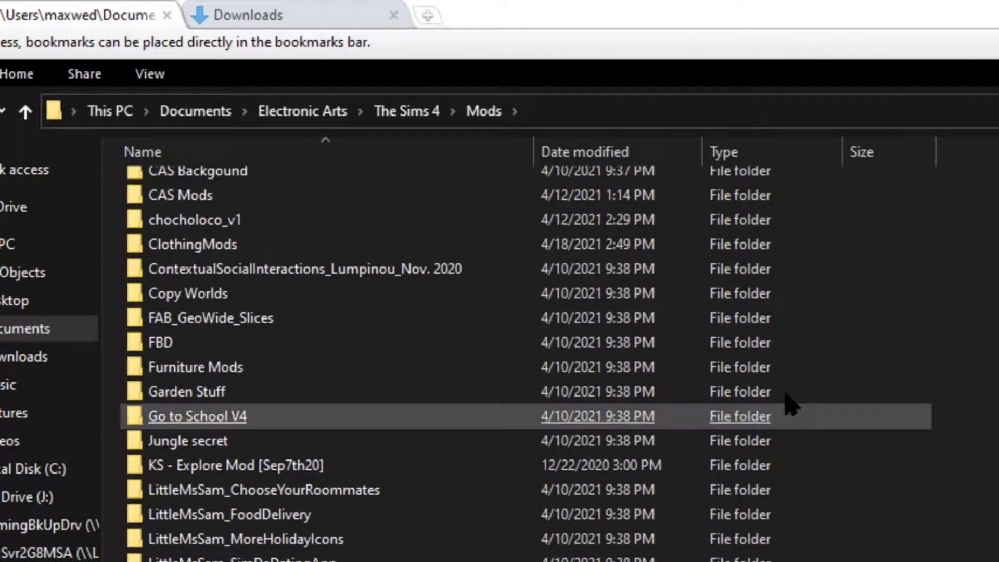
Open the Maxsus Store folder inside Furniture Mods to view its package files and return to Furniture Mods
double_click(169, 371)
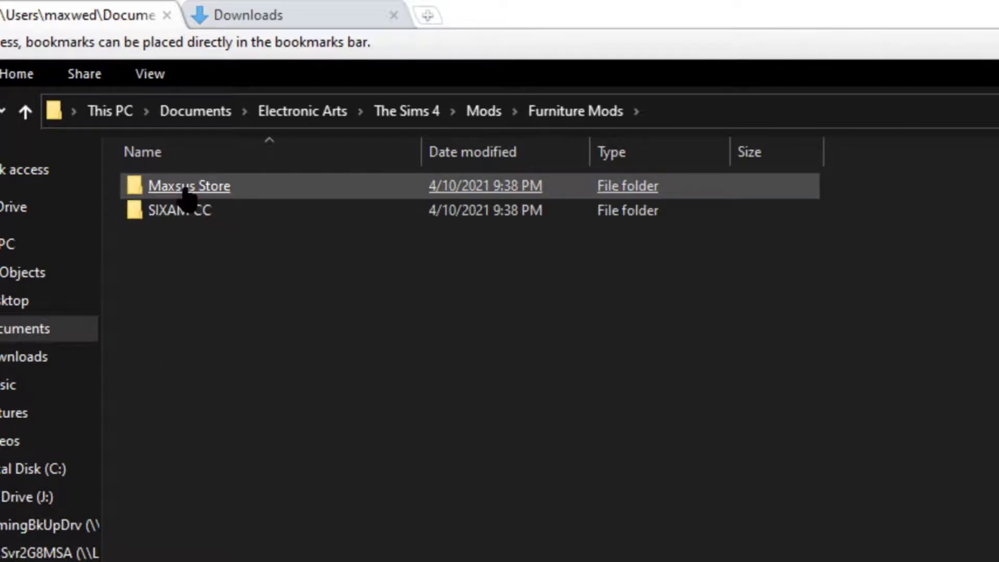
double_click(161, 188)
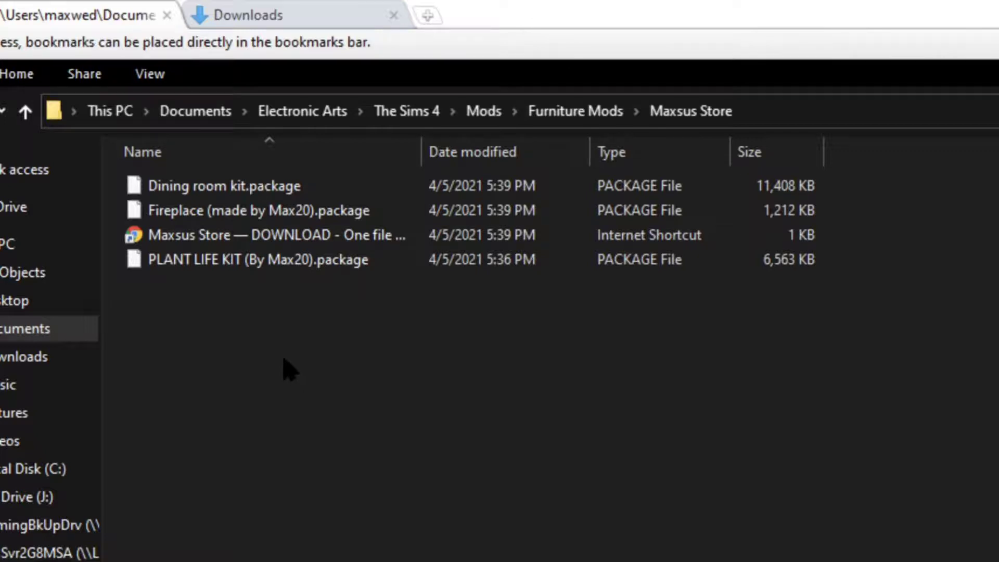
left_click(557, 115)
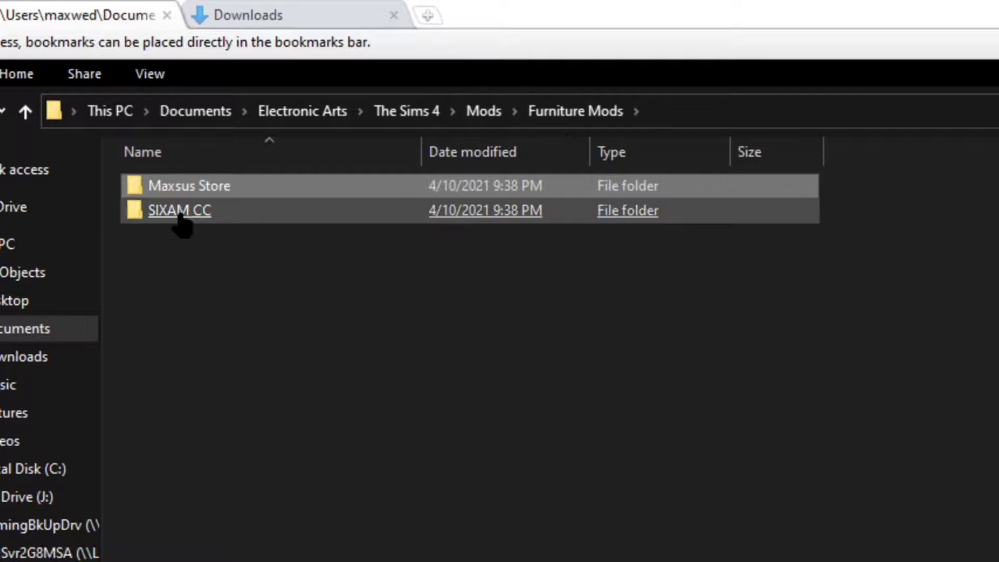
Open the SIXAM CC folder and widen its Name column until the full file names fit
mouse_move(180, 221)
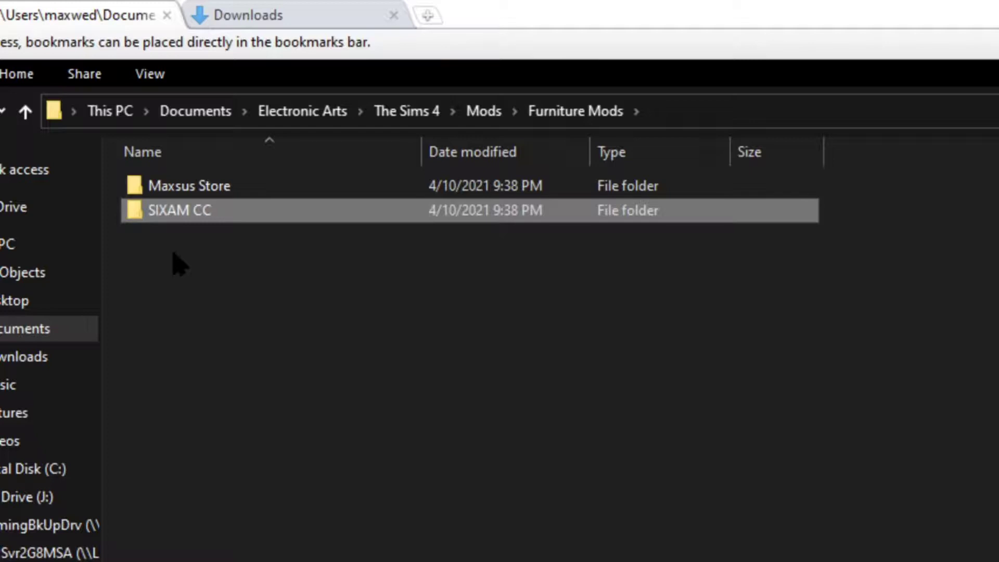
left_click(173, 223)
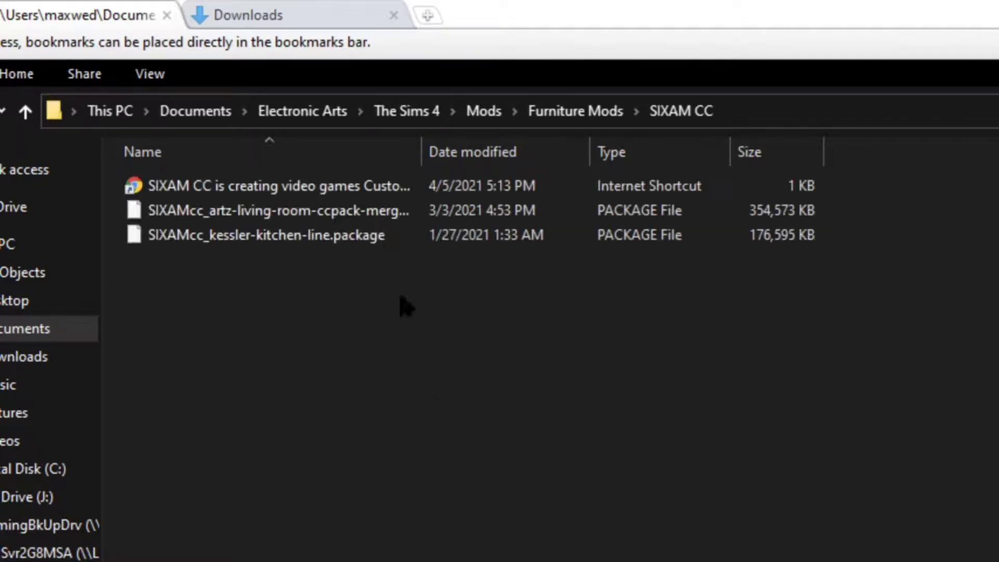
left_click_drag(421, 152, 608, 155)
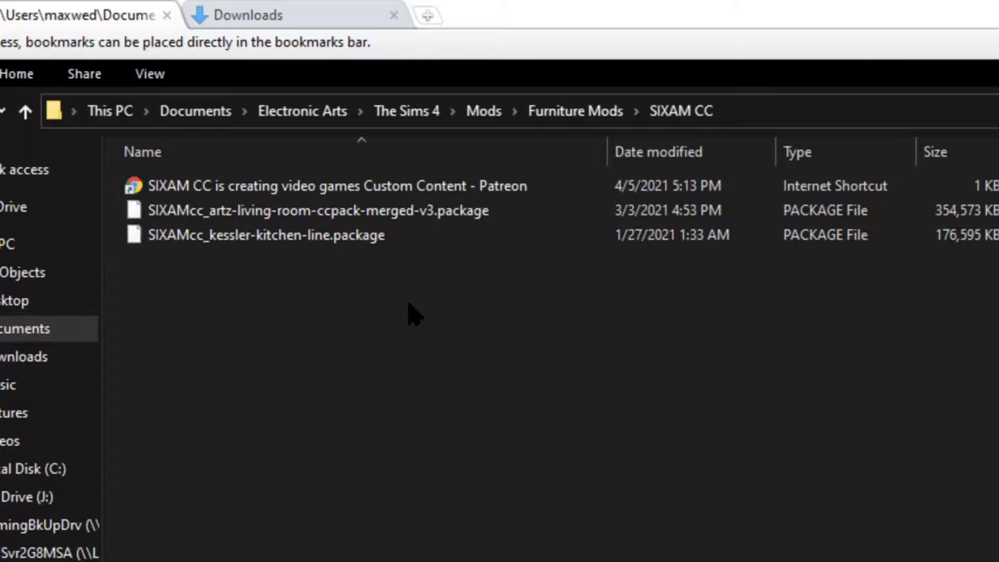
Return to the Mods folder and open its ClothingMods subfolder
left_click(474, 112)
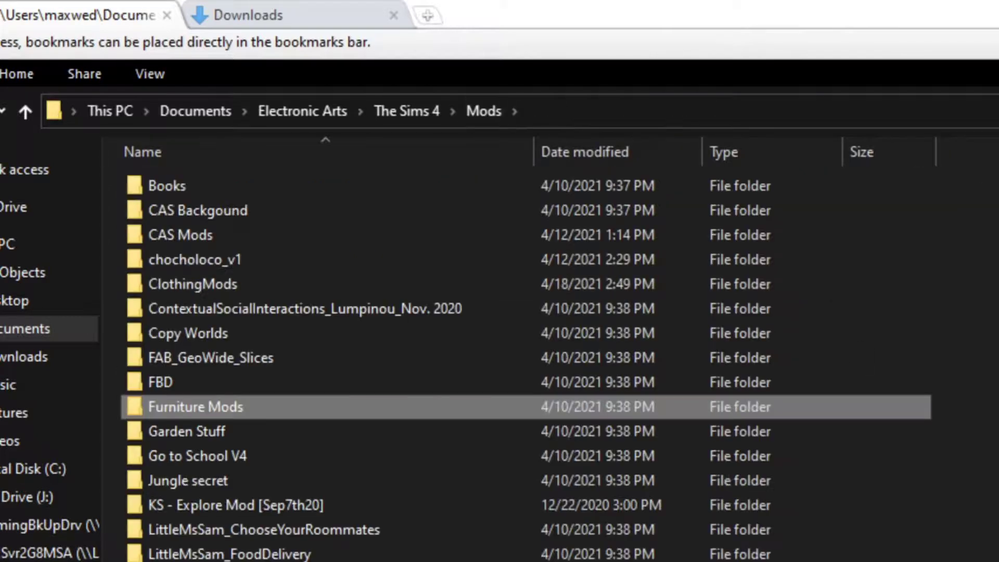
left_click(963, 364)
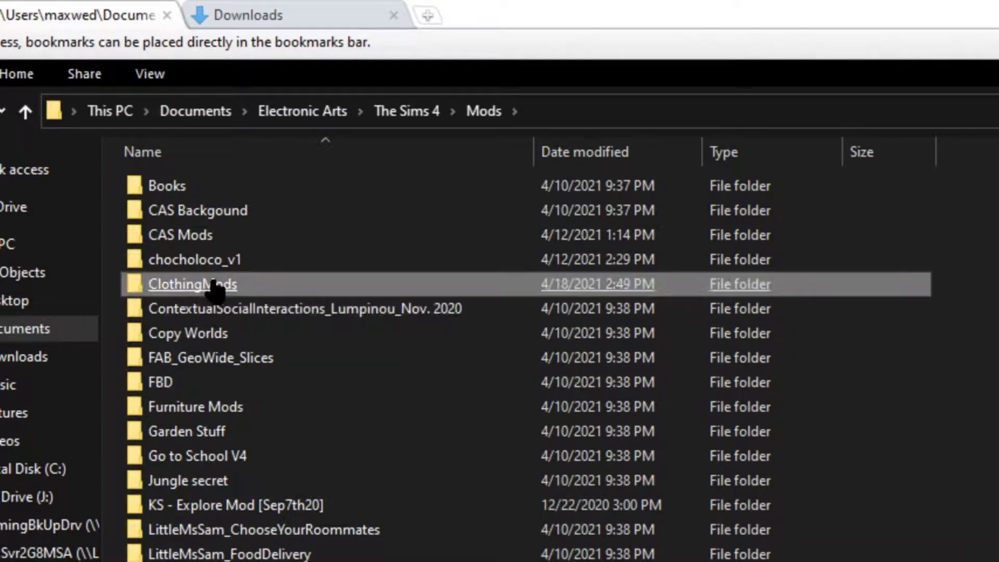
mouse_move(212, 293)
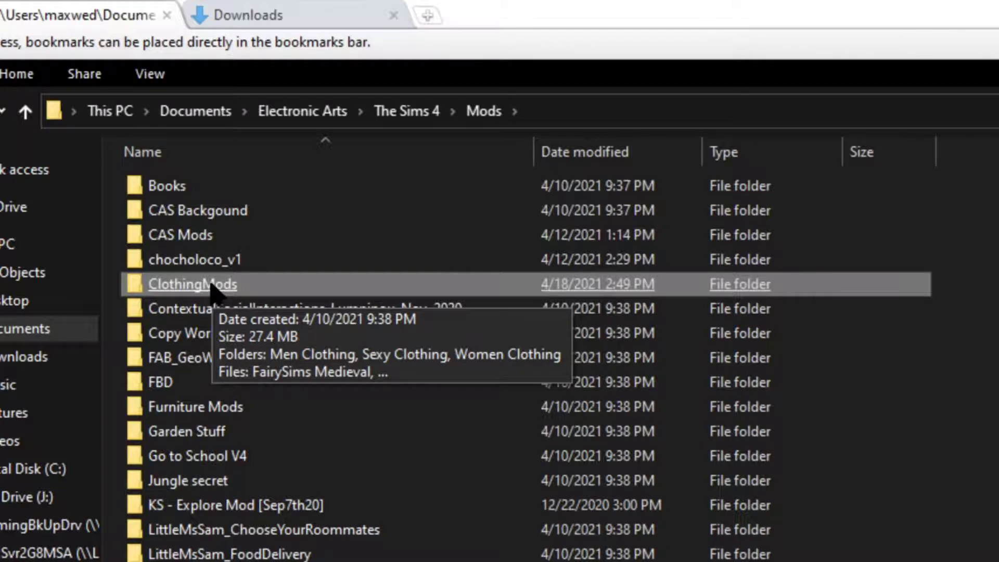
double_click(211, 285)
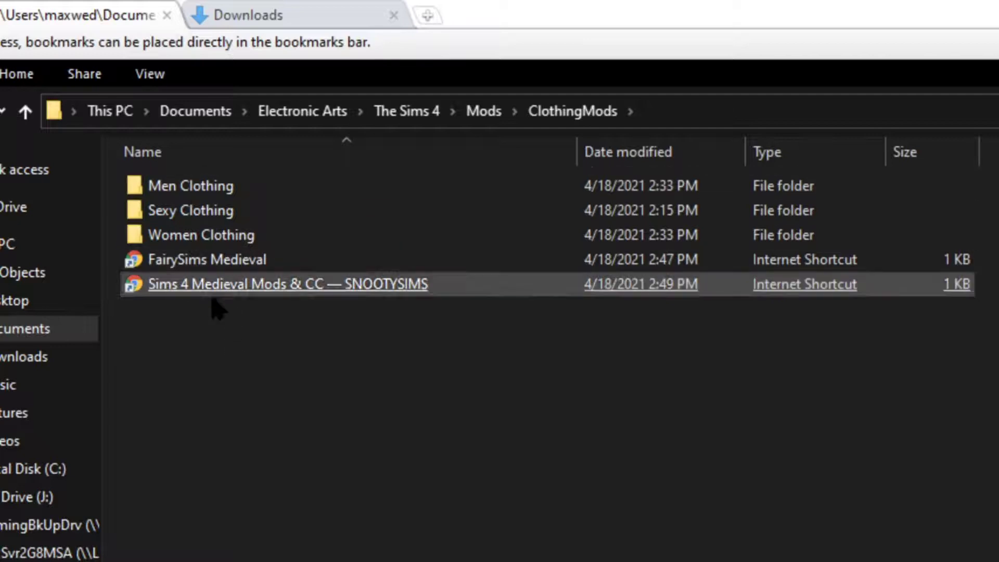
Create a new folder named Child inside ClothingMods
right_click(237, 359)
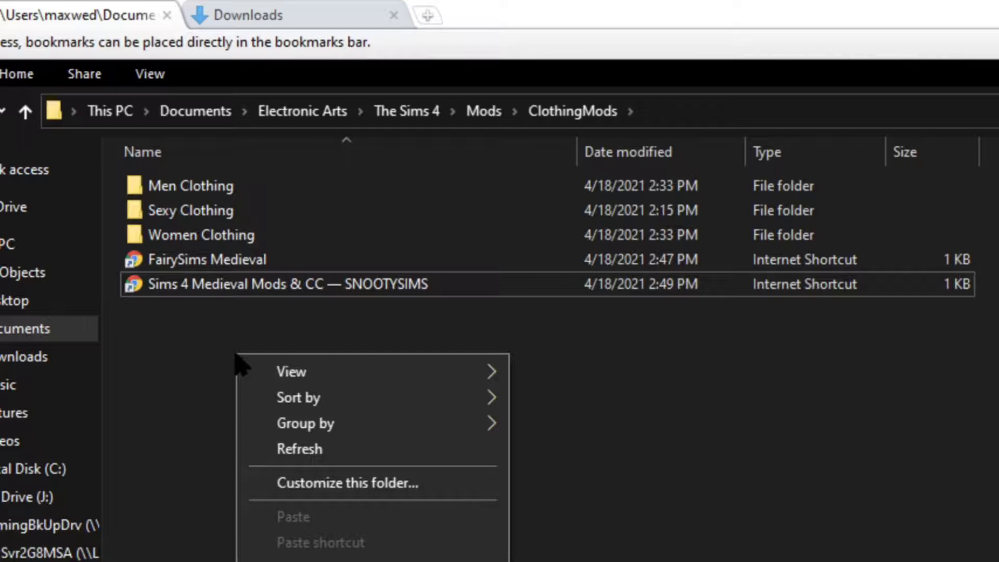
left_click(191, 333)
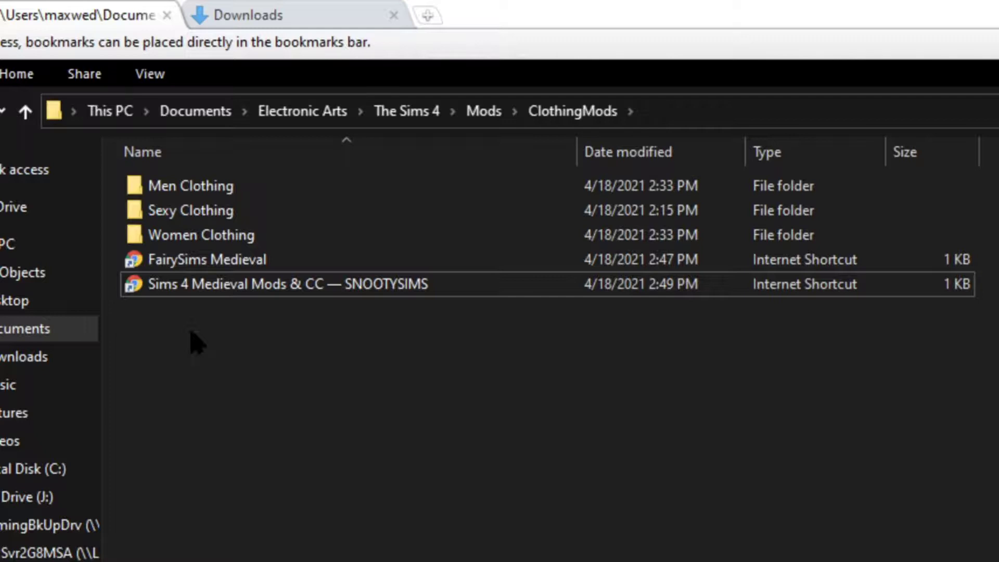
right_click(191, 333)
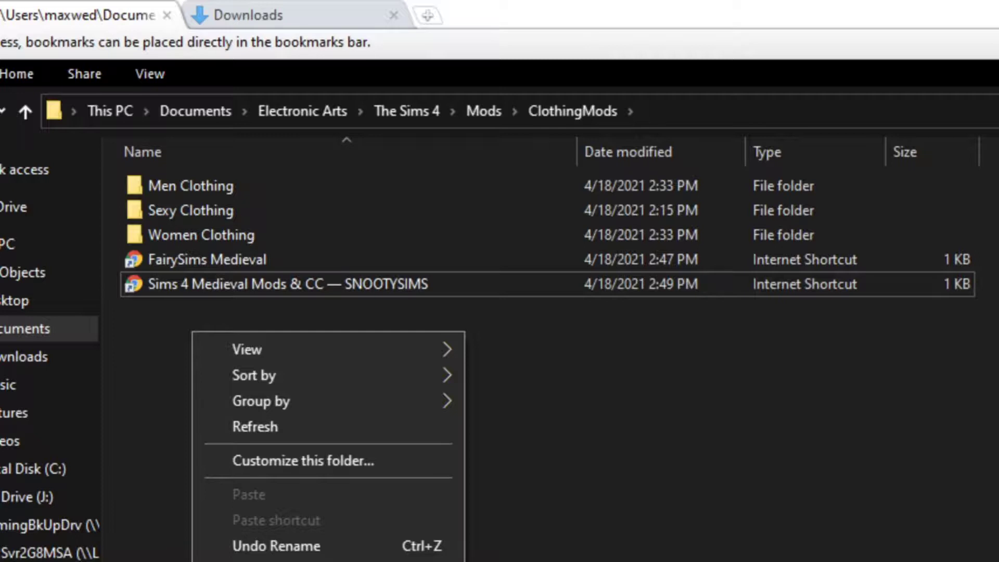
key("ctrl+shift+n")
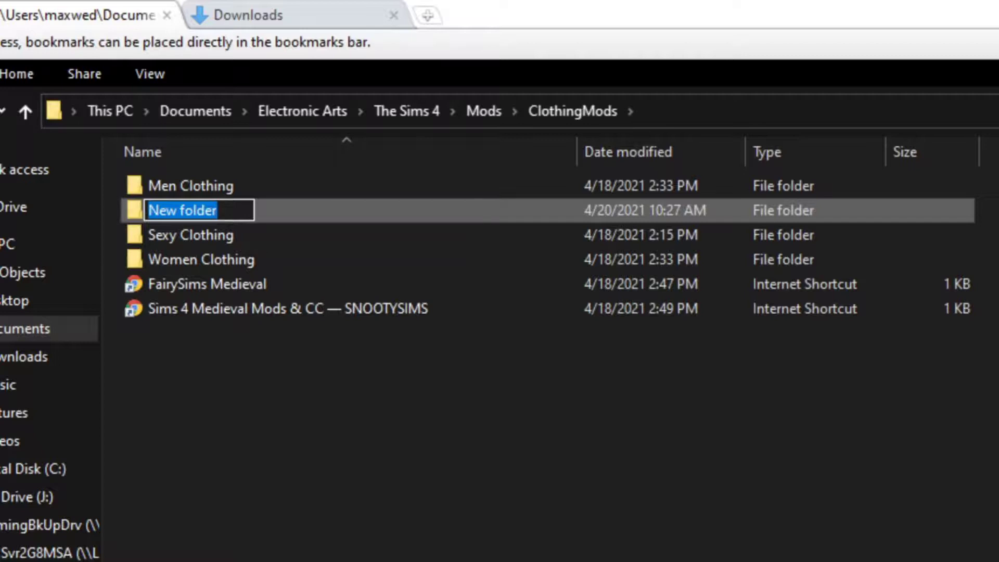
type("Child")
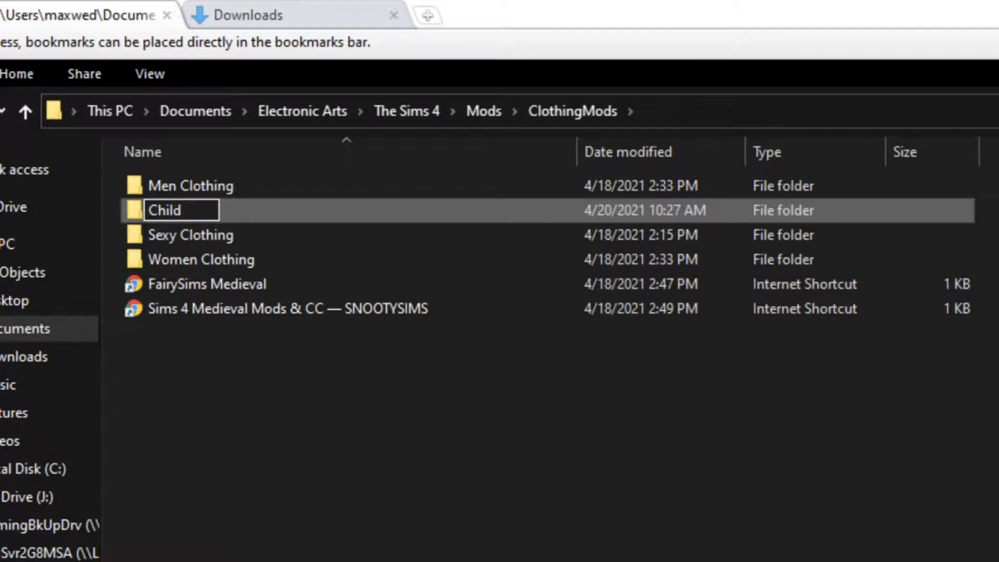
key("Return")
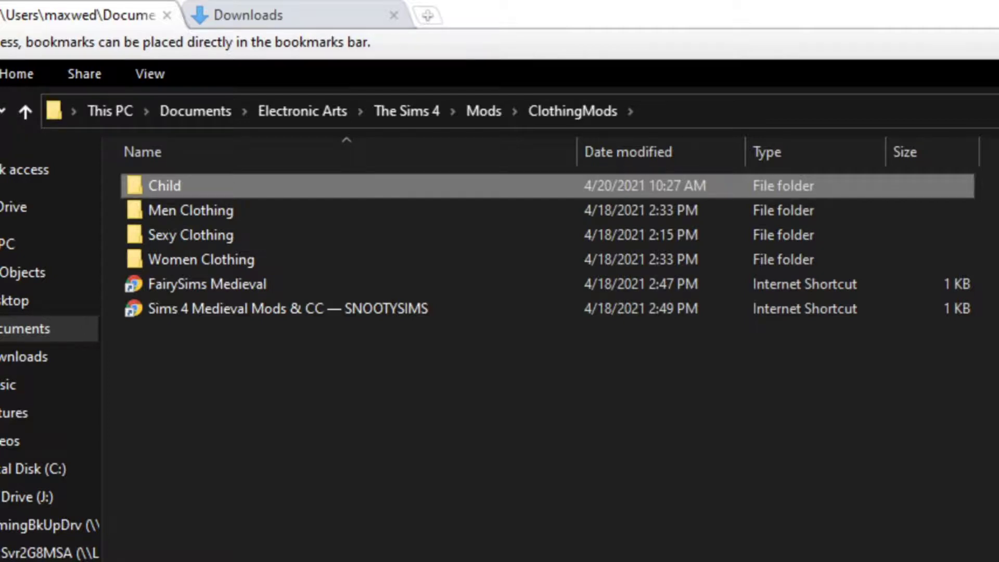
Open the Child folder and create a subfolder named Boys in it
double_click(161, 190)
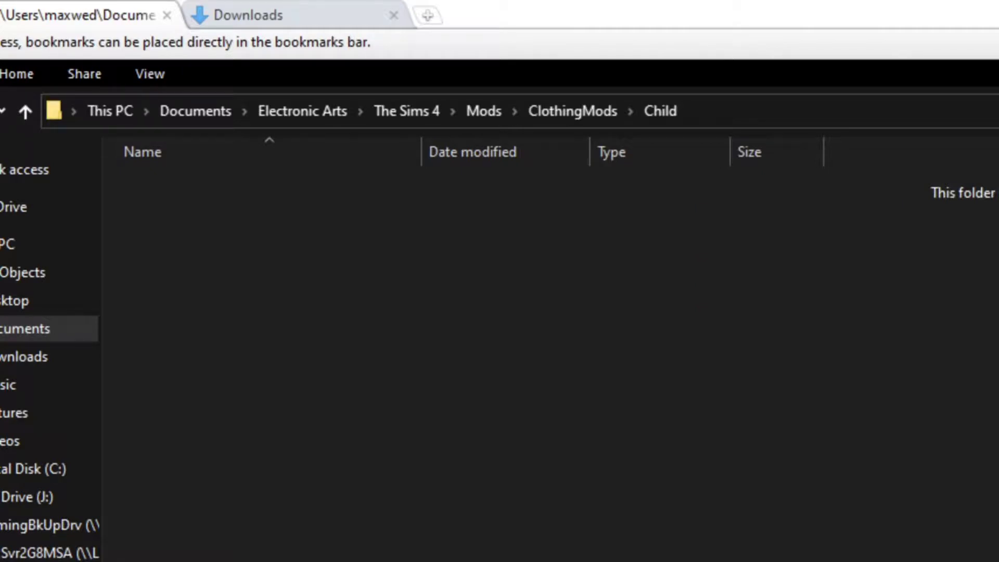
right_click(248, 249)
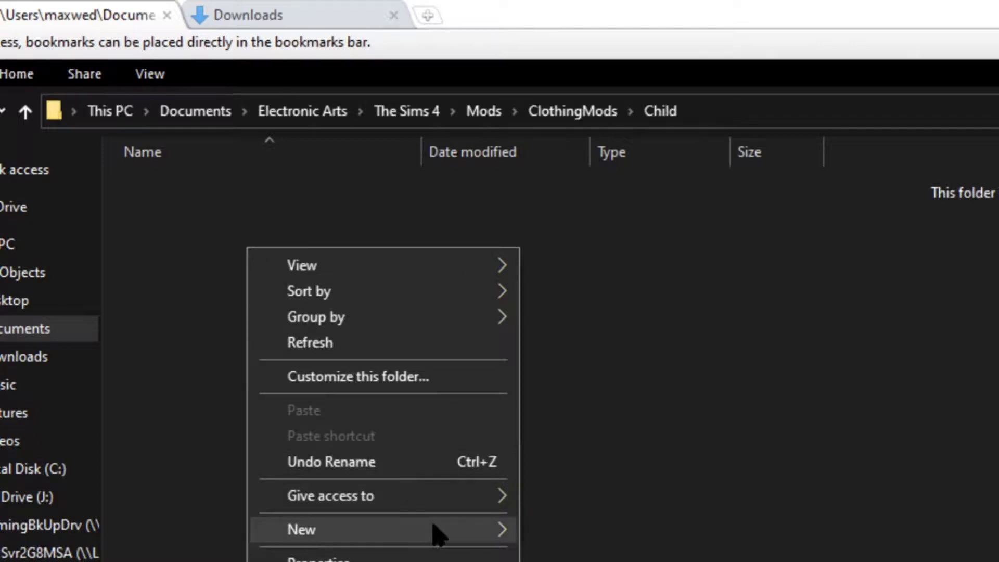
mouse_move(437, 531)
left_click(573, 532)
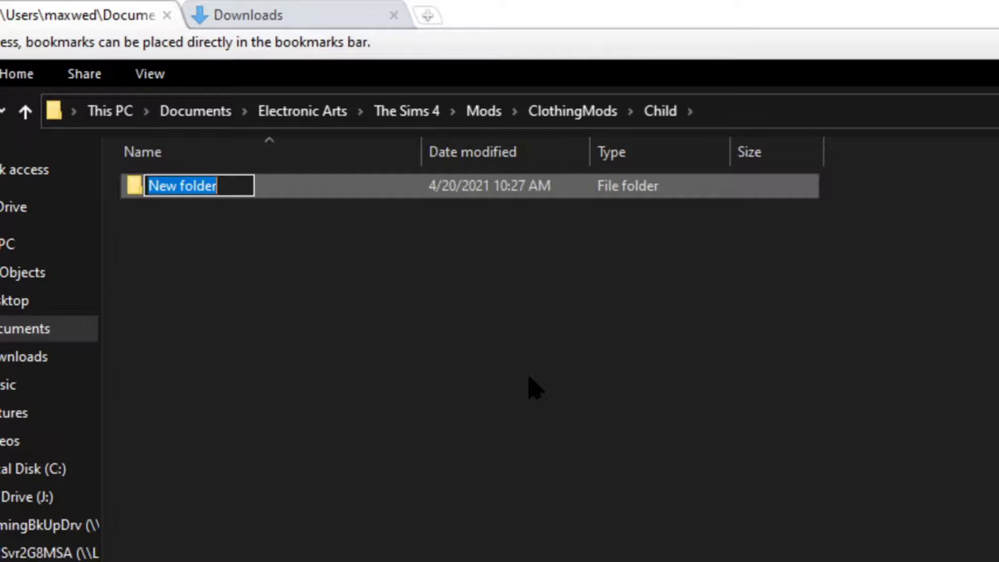
type("Boy")
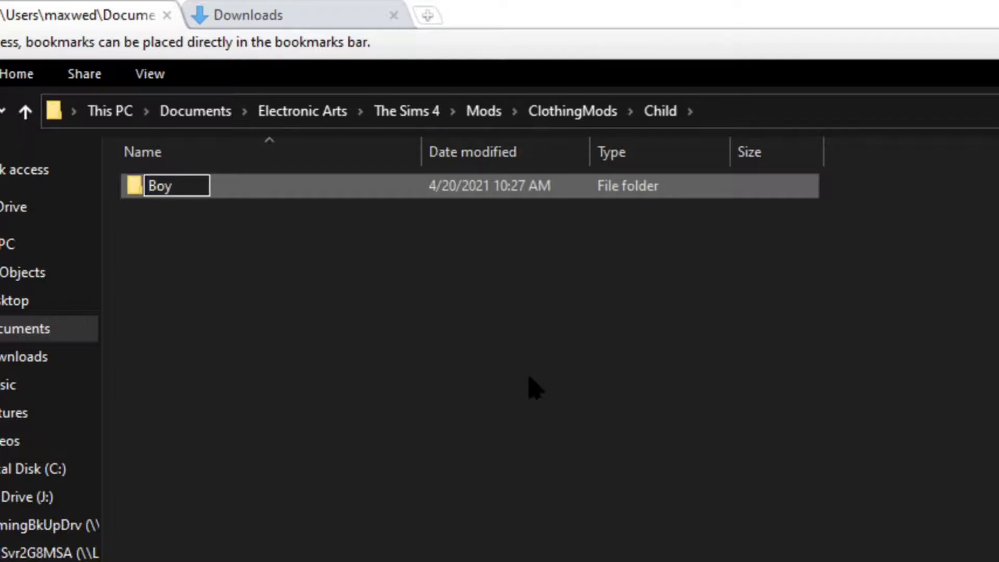
type("s")
key("Return")
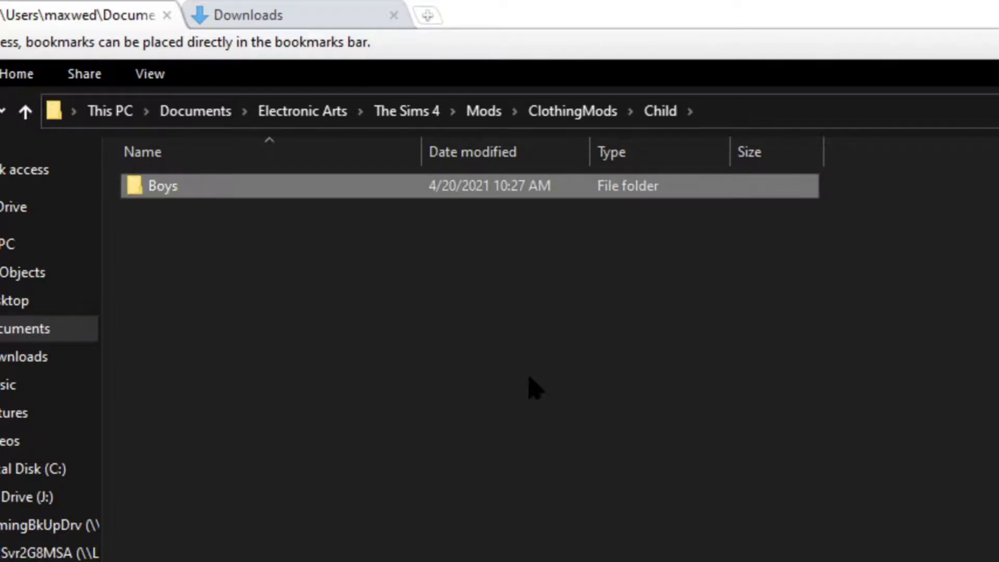
Create a second subfolder named Girls inside the Child folder
right_click(530, 379)
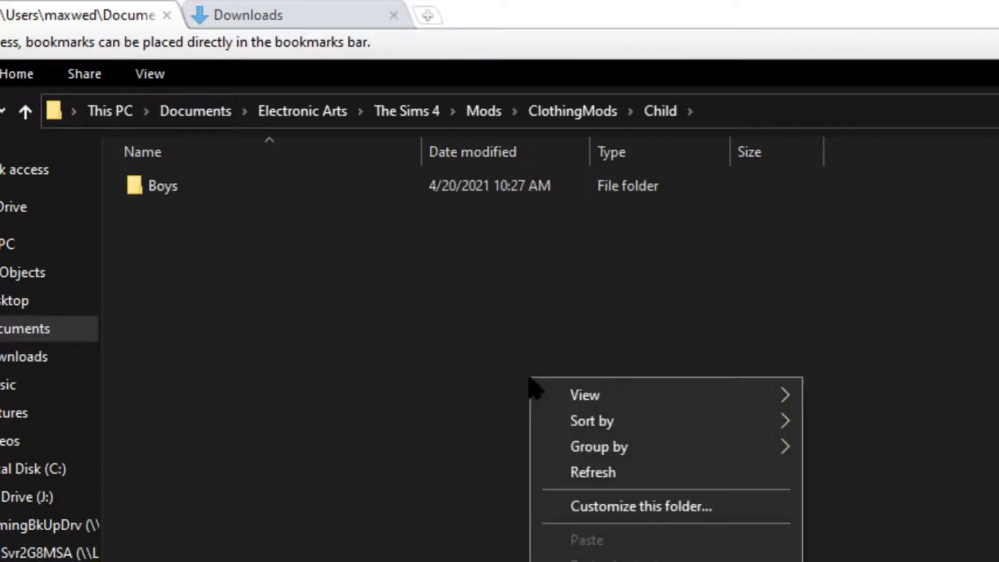
right_click(252, 220)
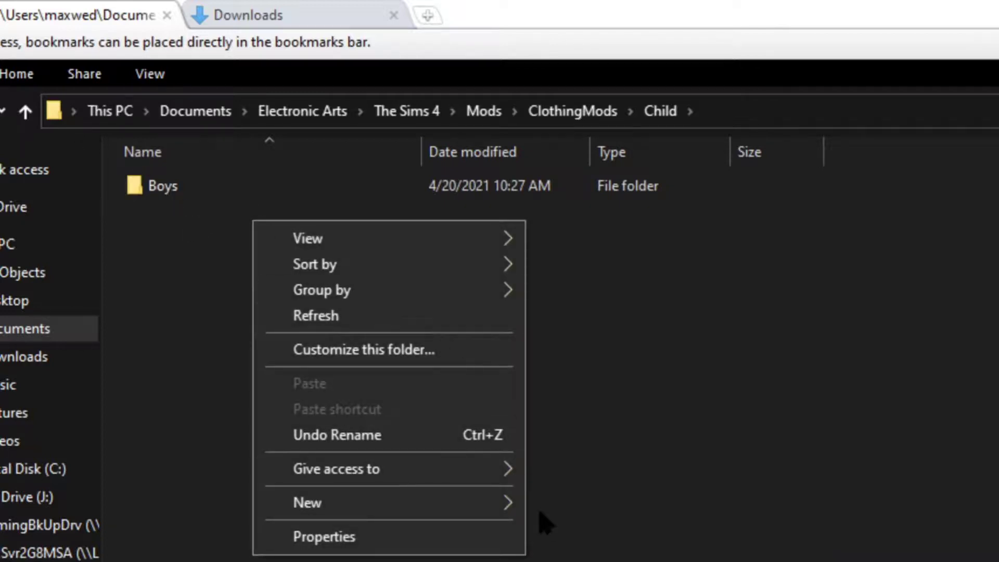
mouse_move(481, 506)
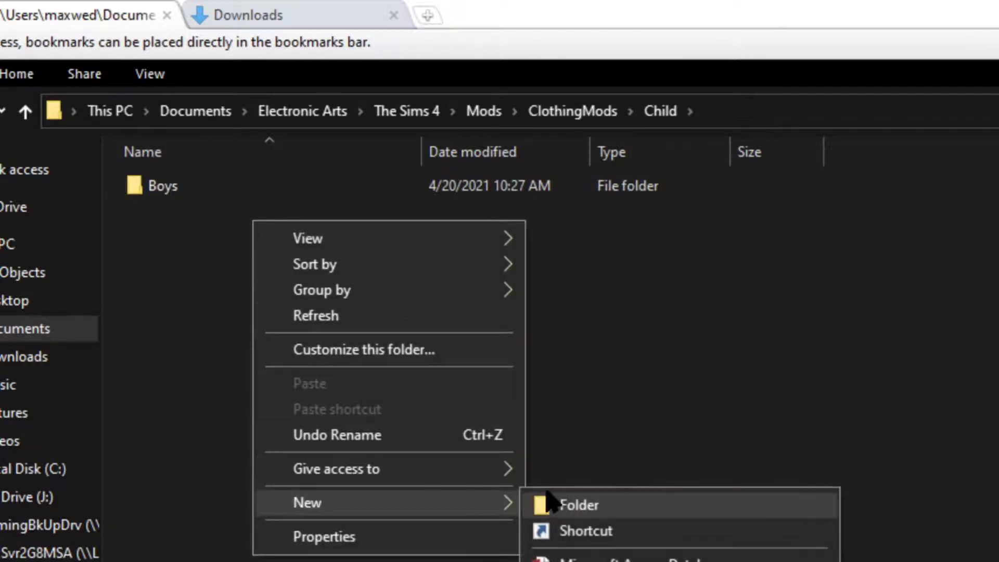
left_click(573, 506)
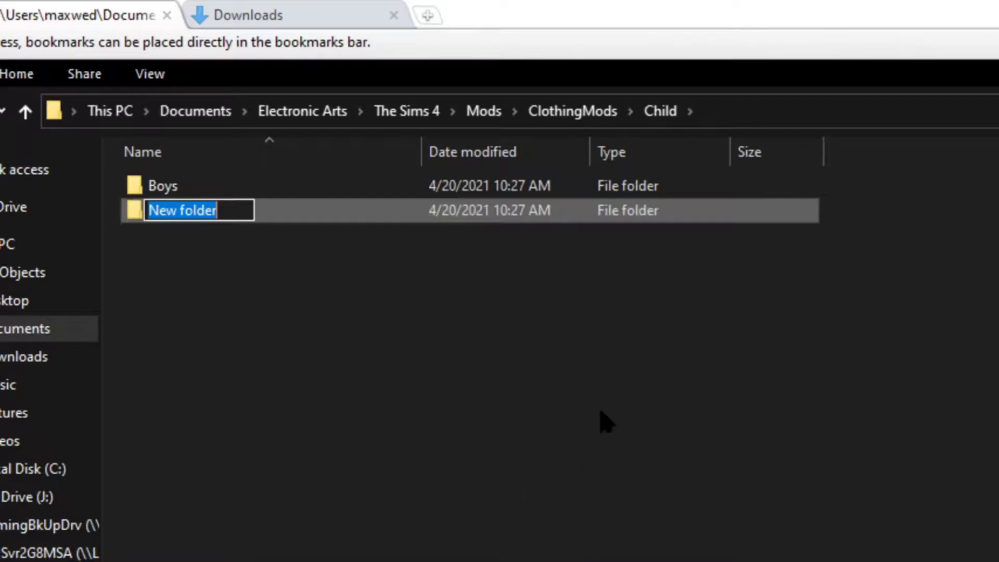
type("Girl")
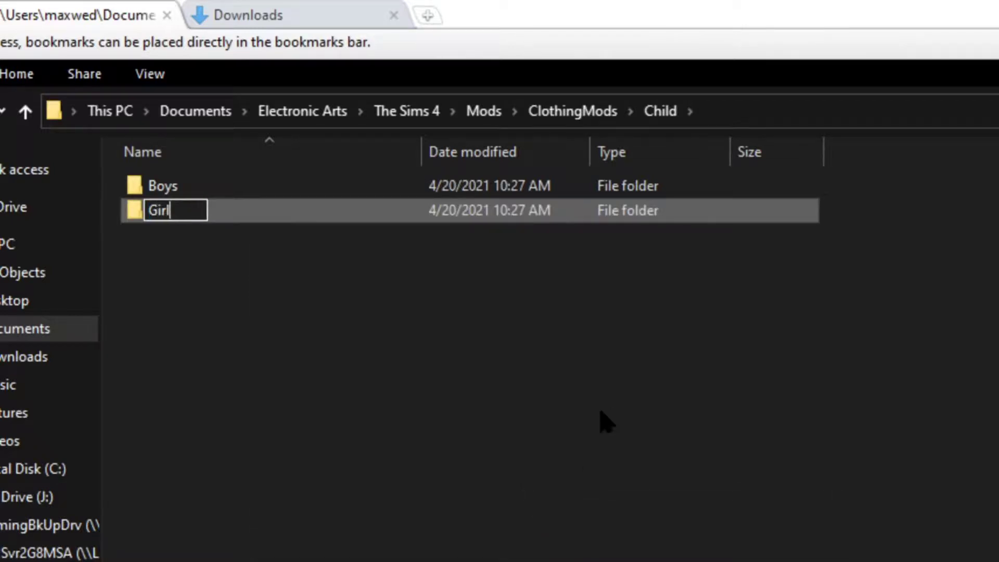
type("es")
key("BackSpace")
key("BackSpace")
type("s")
key("Return")
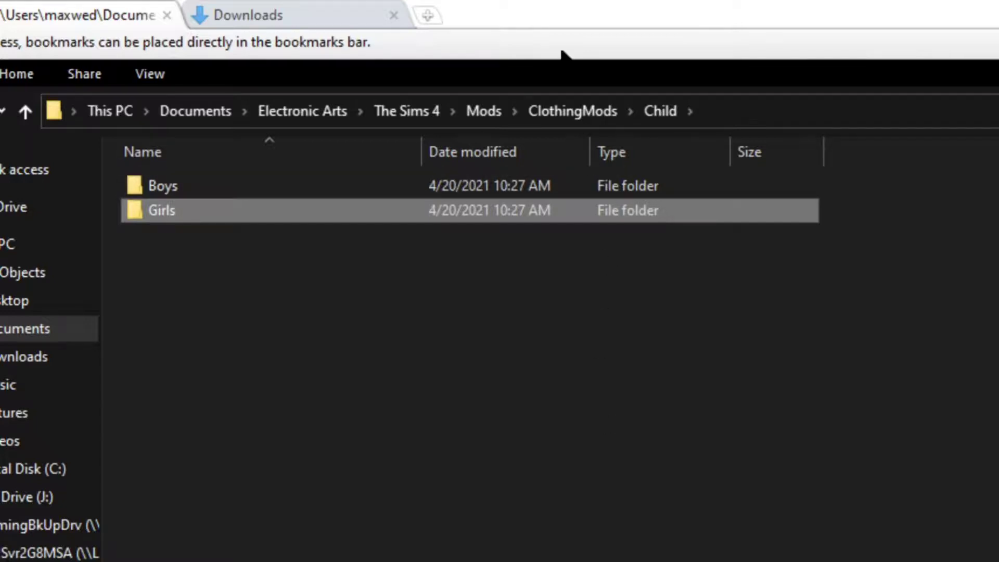
Go back to ClothingMods and create a new folder named Teens there
left_click(582, 112)
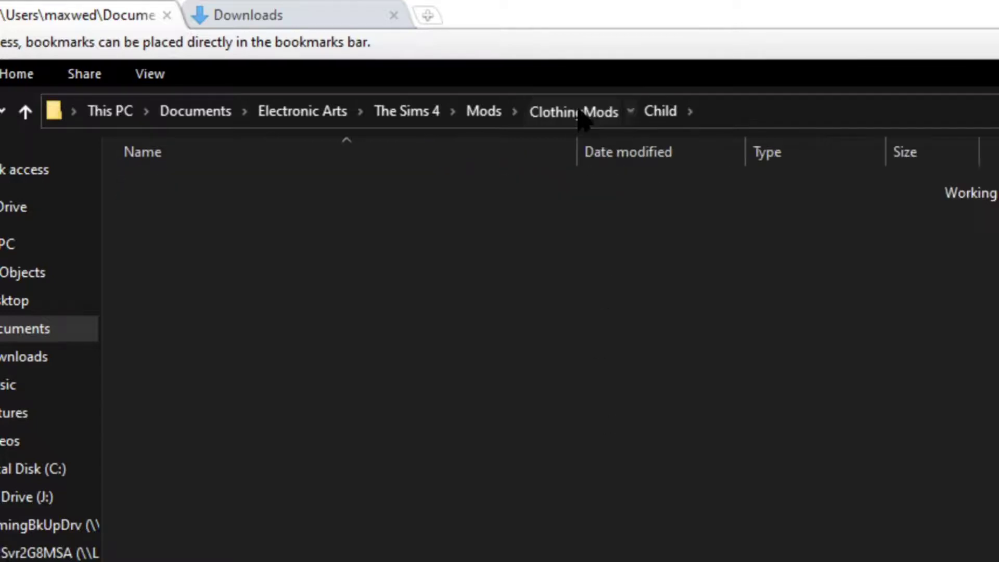
right_click(292, 422)
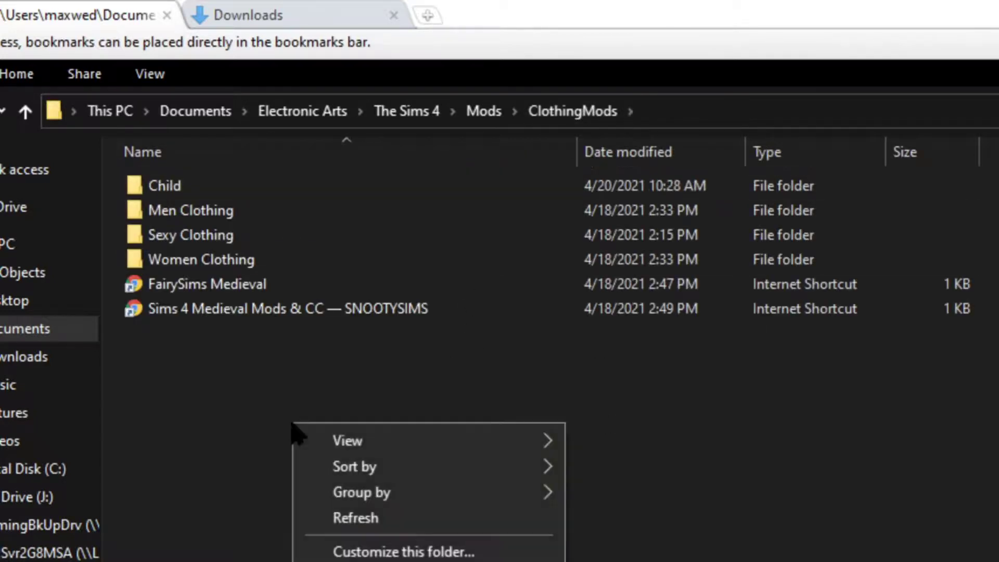
right_click(334, 336)
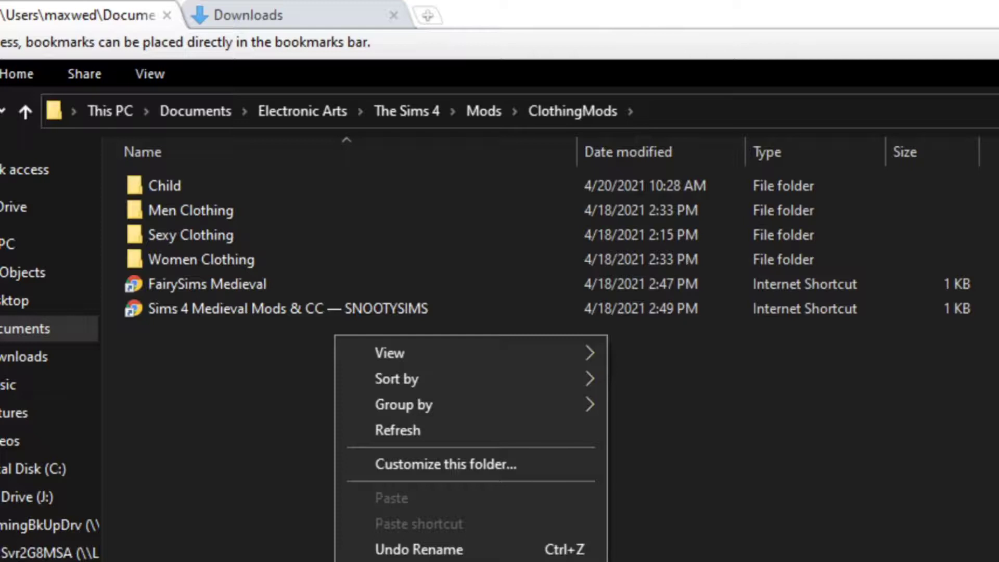
key("ctrl+shift+n")
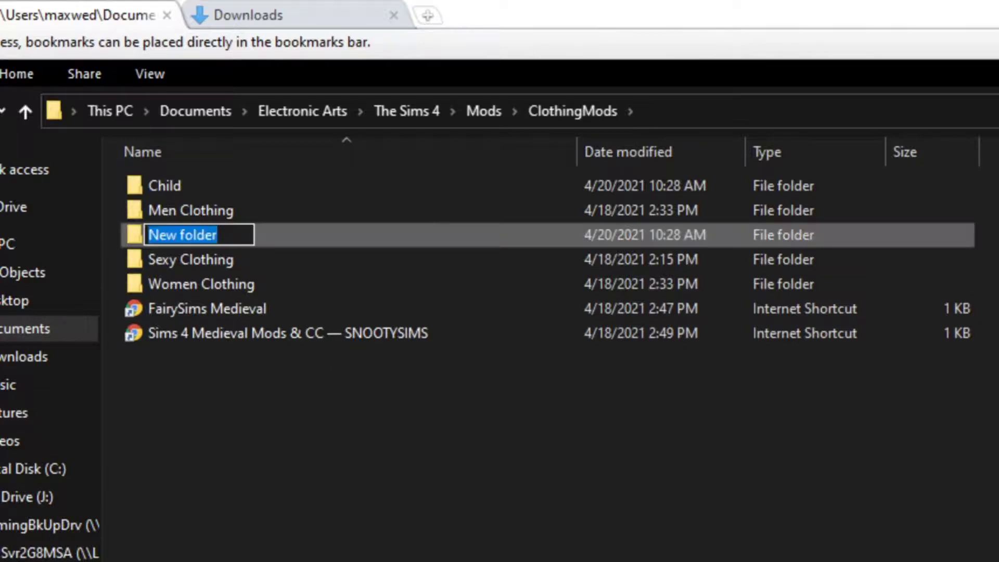
type("Teens")
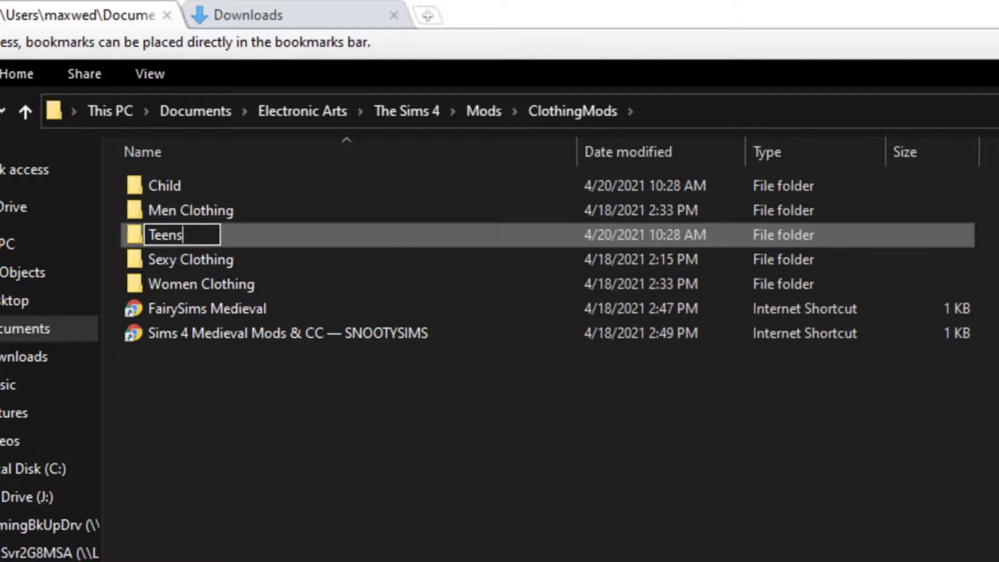
key("Return")
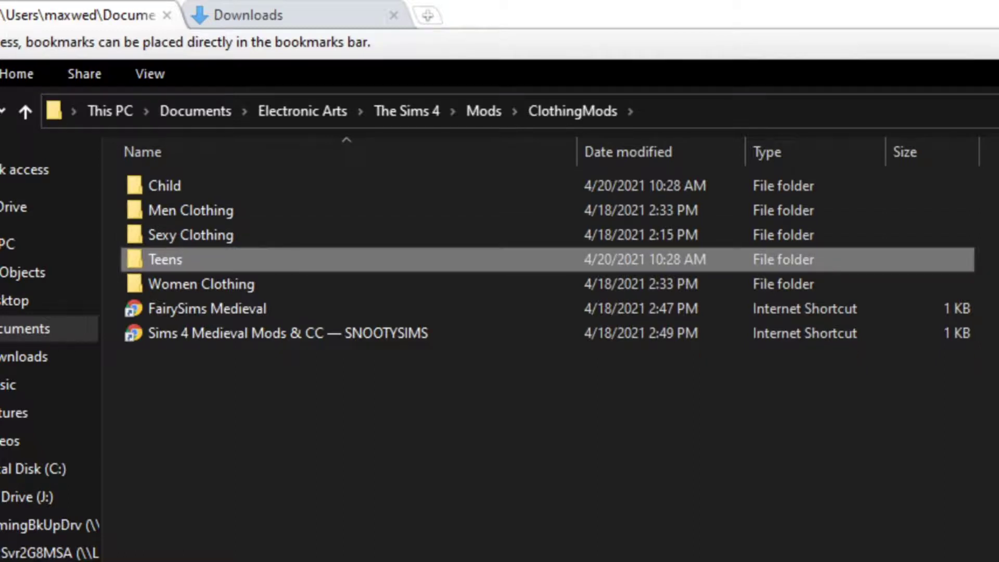
Open the Teens folder and create a subfolder named Boys in it
key("Return")
right_click(509, 451)
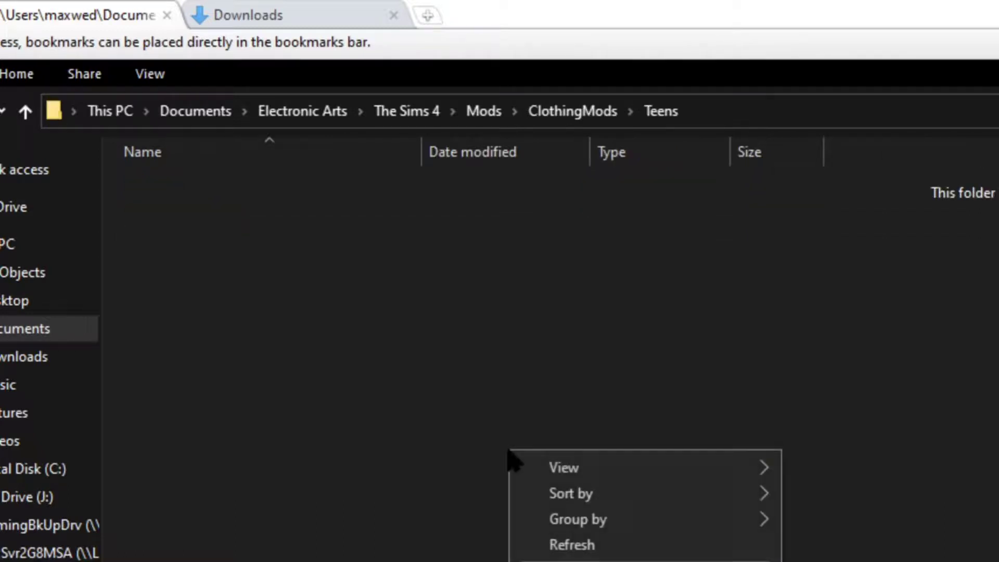
right_click(265, 231)
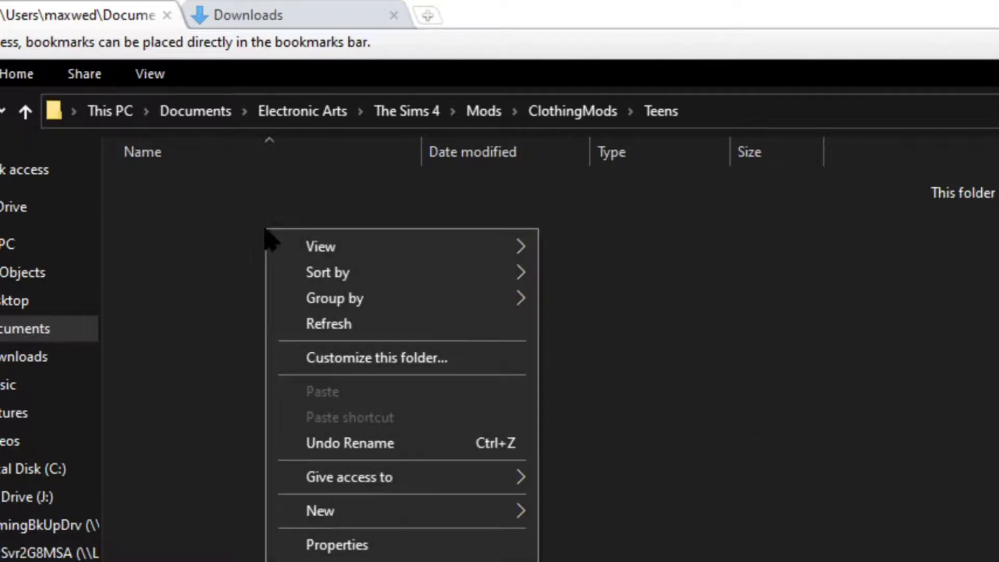
mouse_move(515, 516)
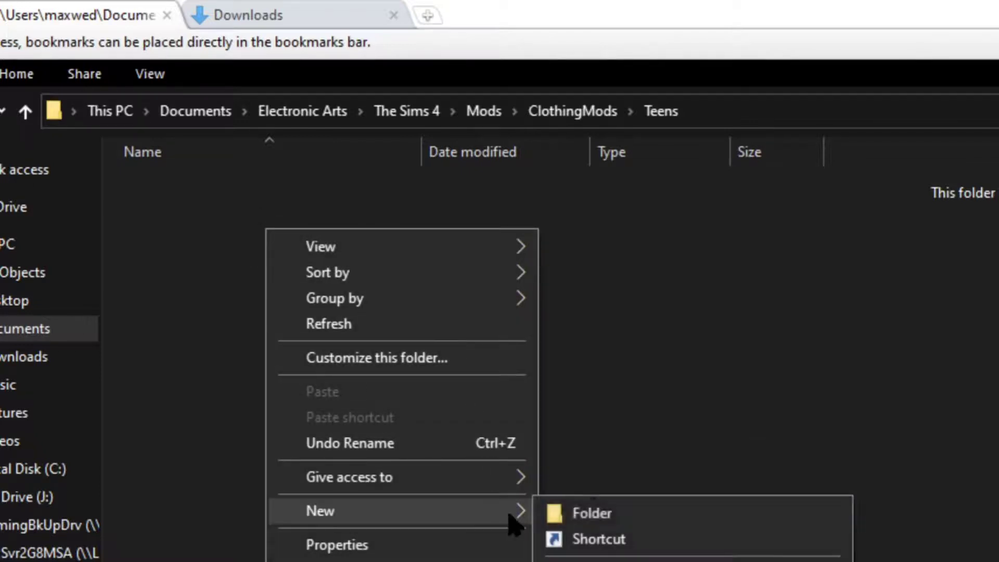
left_click(593, 514)
type("Boys")
key("Return")
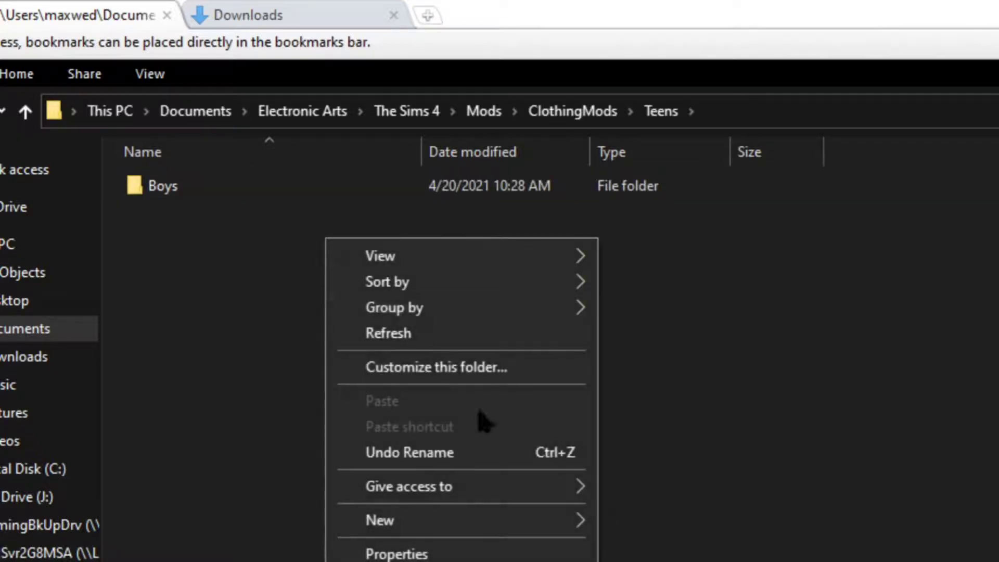
Create a second subfolder named Girls inside the Teens folder
mouse_move(556, 520)
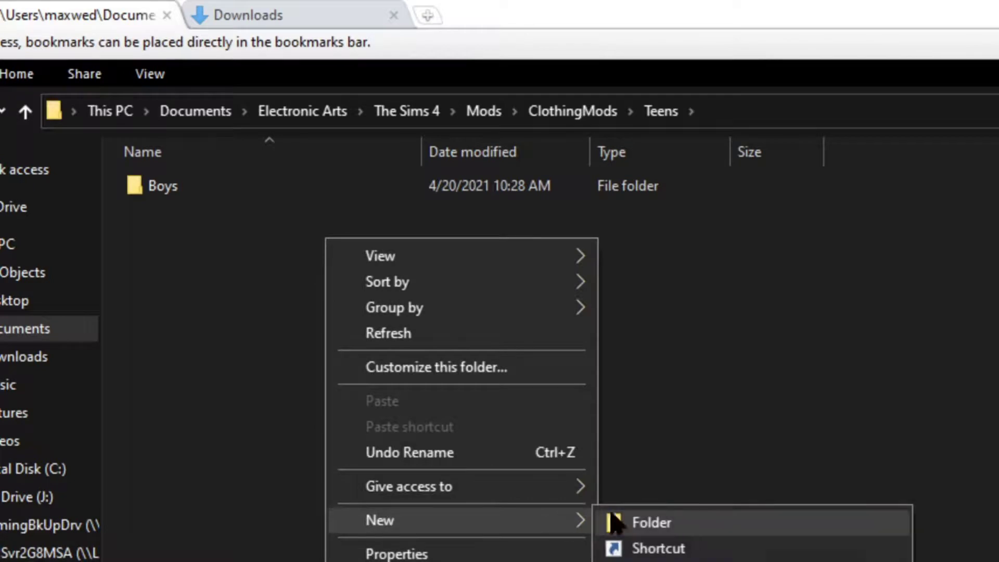
left_click(693, 522)
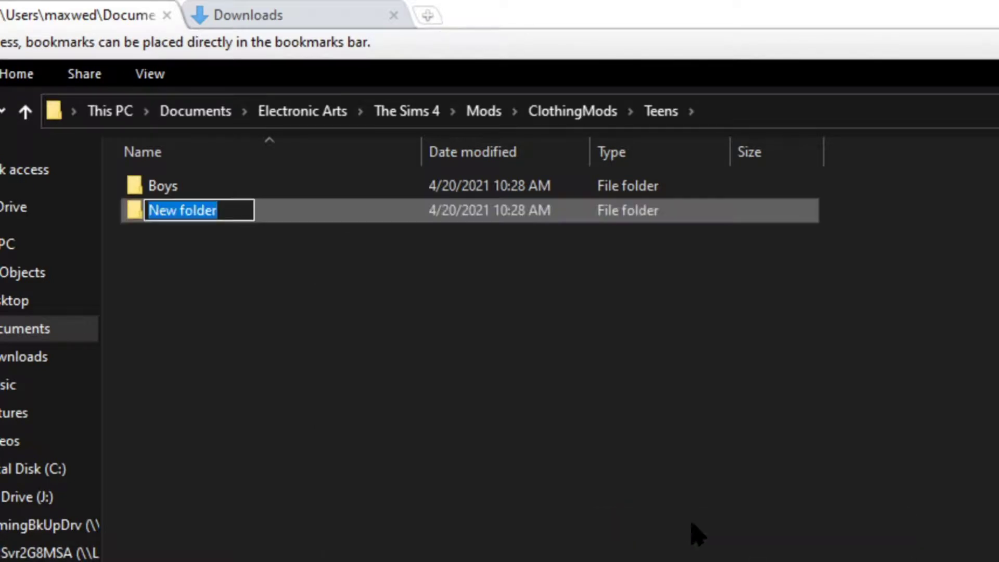
type("Girle")
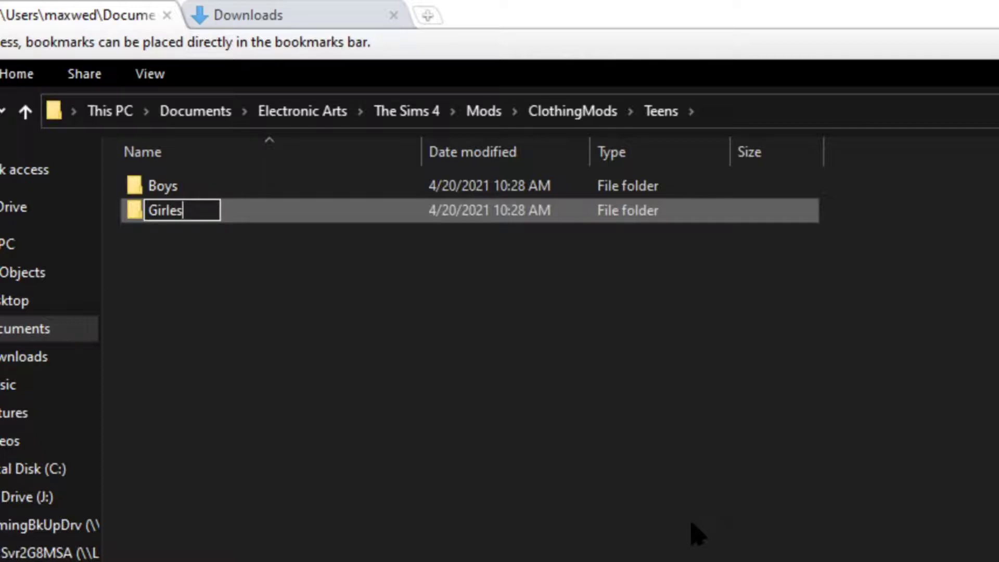
key("BackSpace")
type("s")
key("Return")
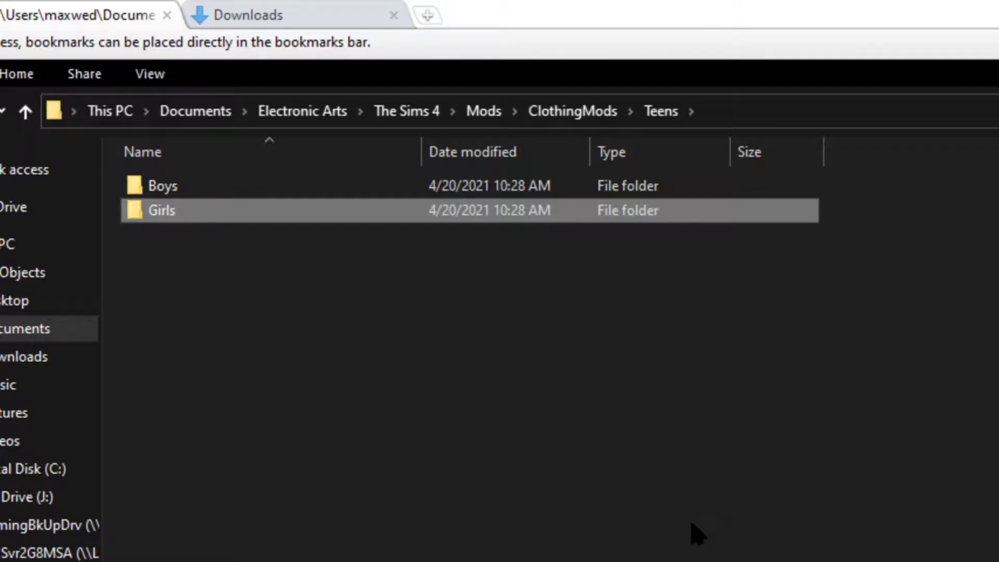
Go back to the Mods folder and reveal its full folder path
left_click(484, 112)
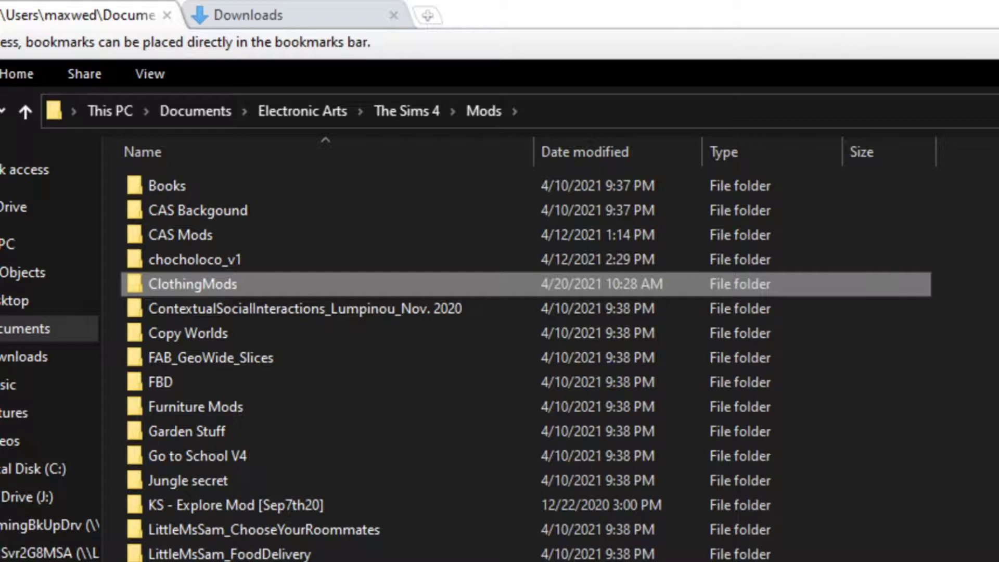
left_click(560, 111)
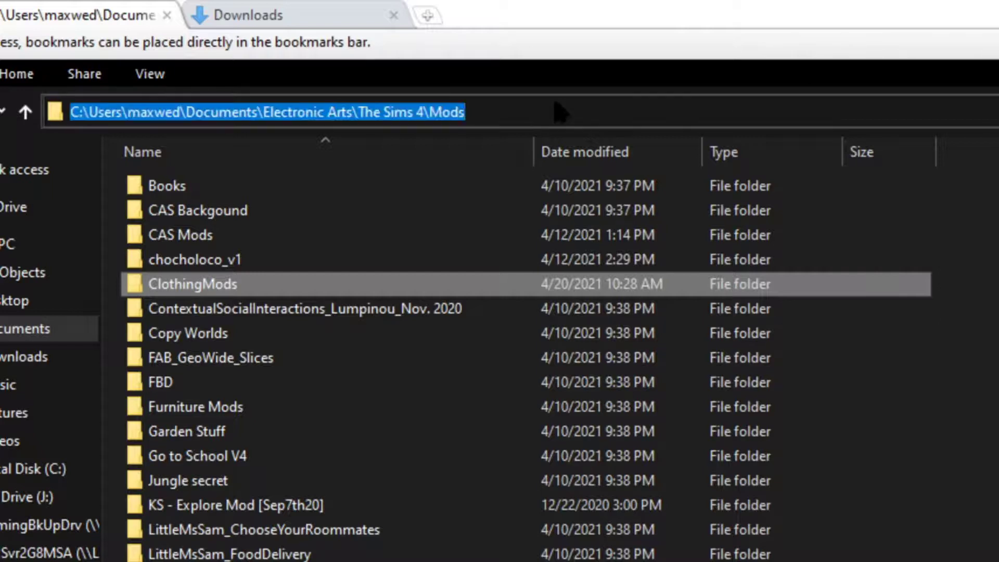
left_click(492, 111)
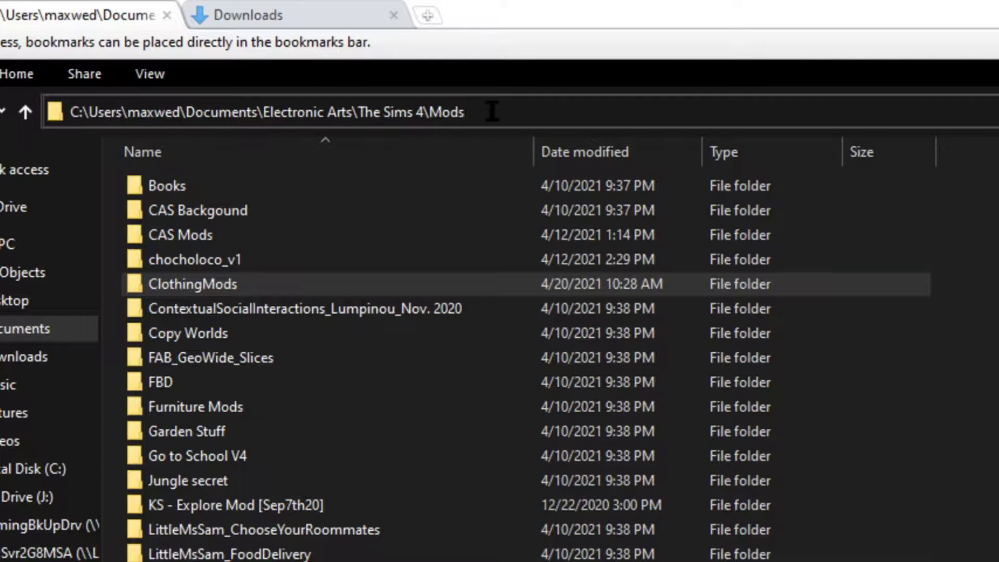
left_click(979, 313)
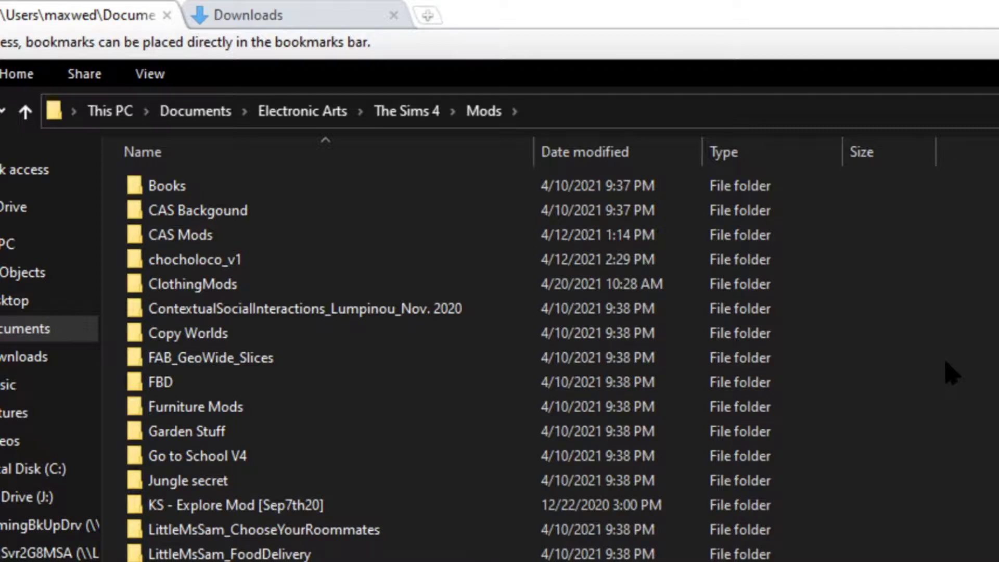
Reopen the ClothingMods folder and switch to the tab showing the Downloads folder
double_click(182, 290)
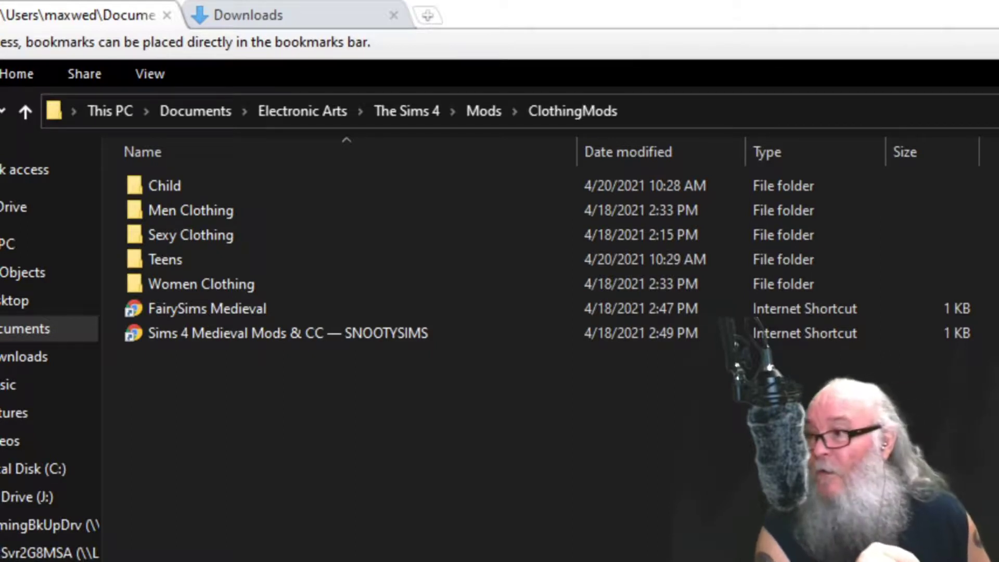
left_click(338, 447)
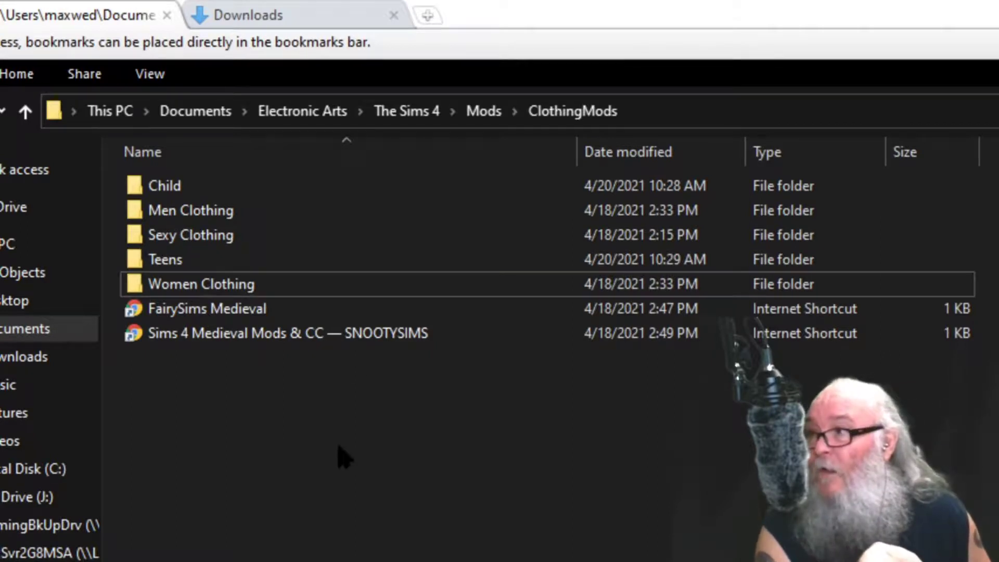
left_click(314, 25)
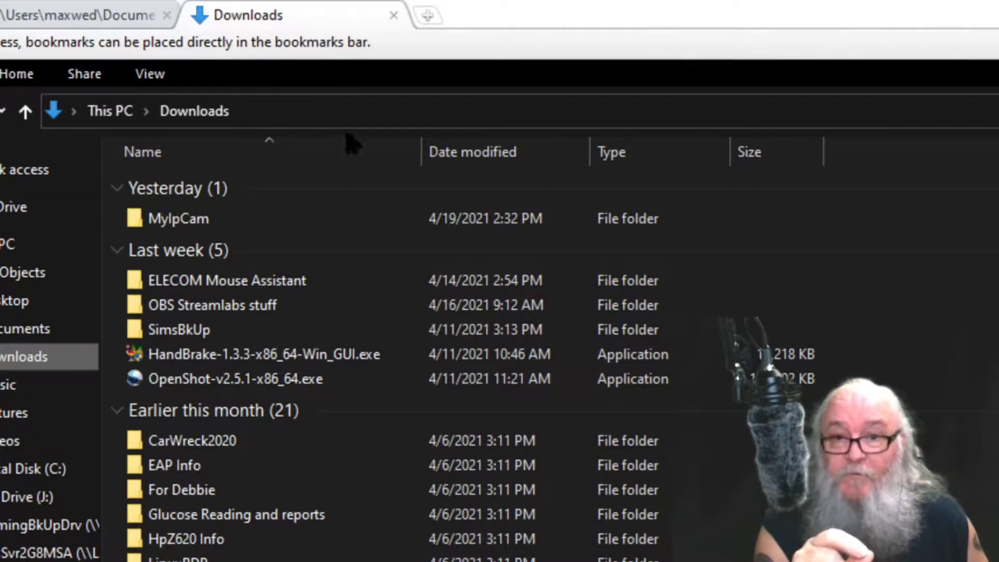
left_click(363, 115)
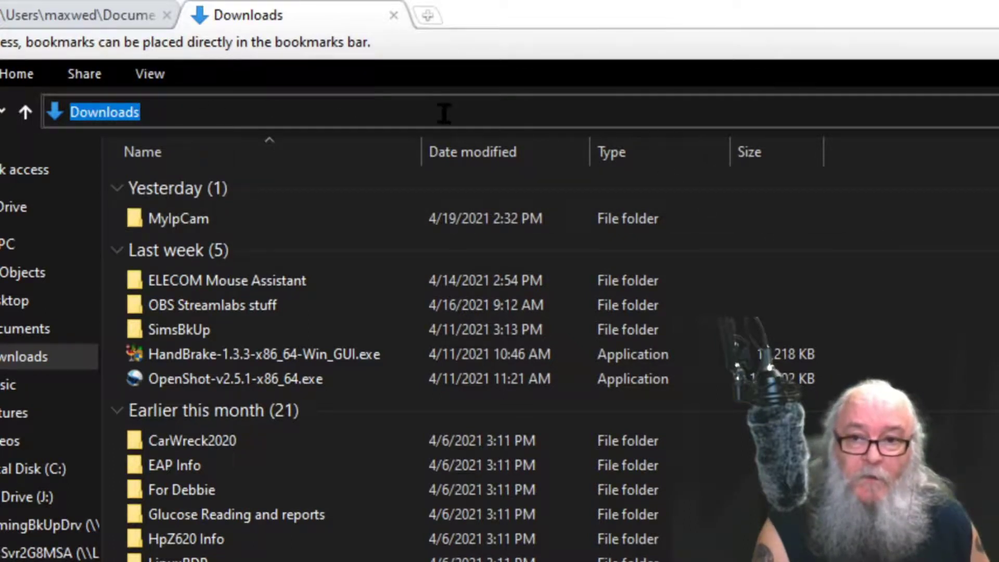
key("Escape")
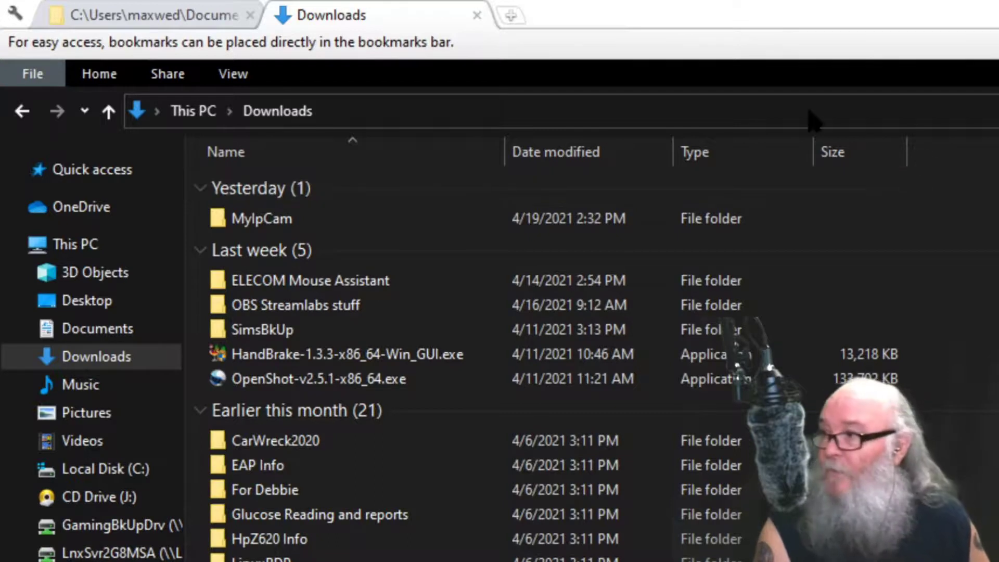
left_click(32, 74)
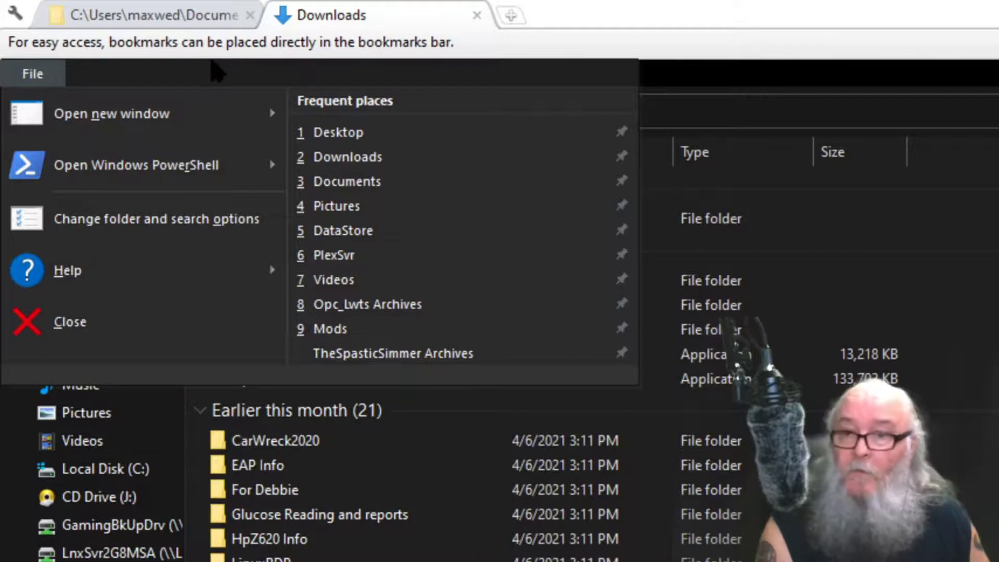
left_click(306, 31)
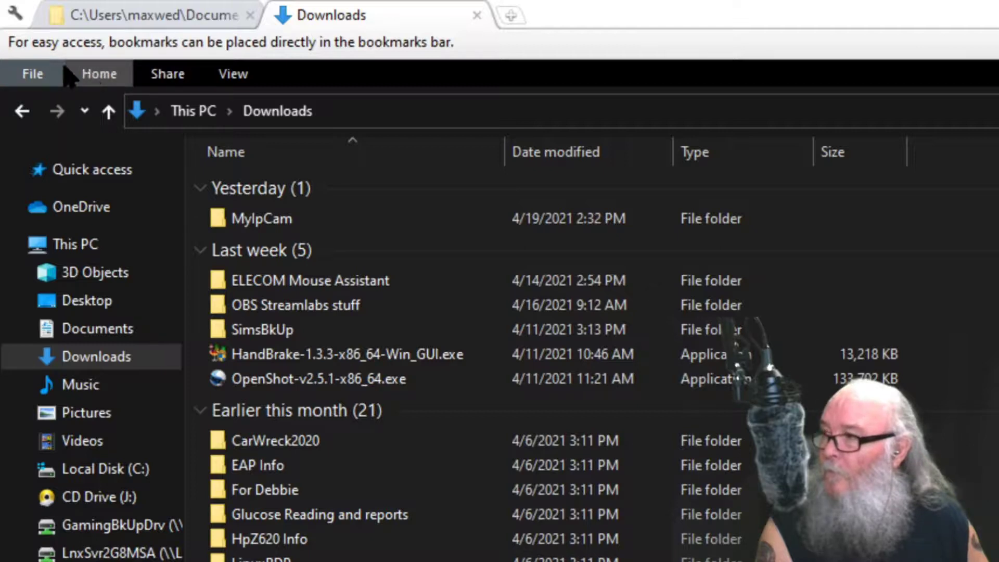
left_click(46, 69)
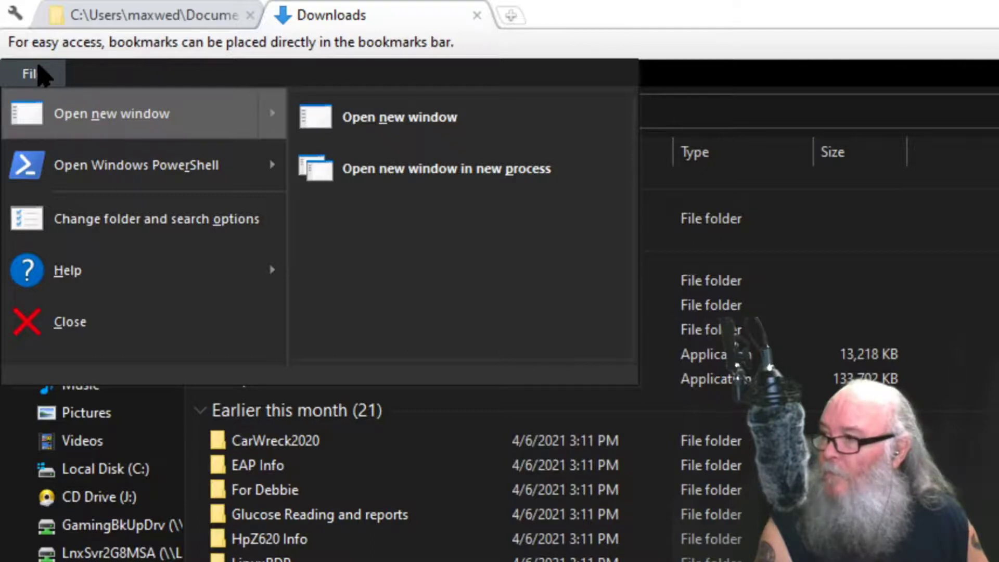
left_click(41, 73)
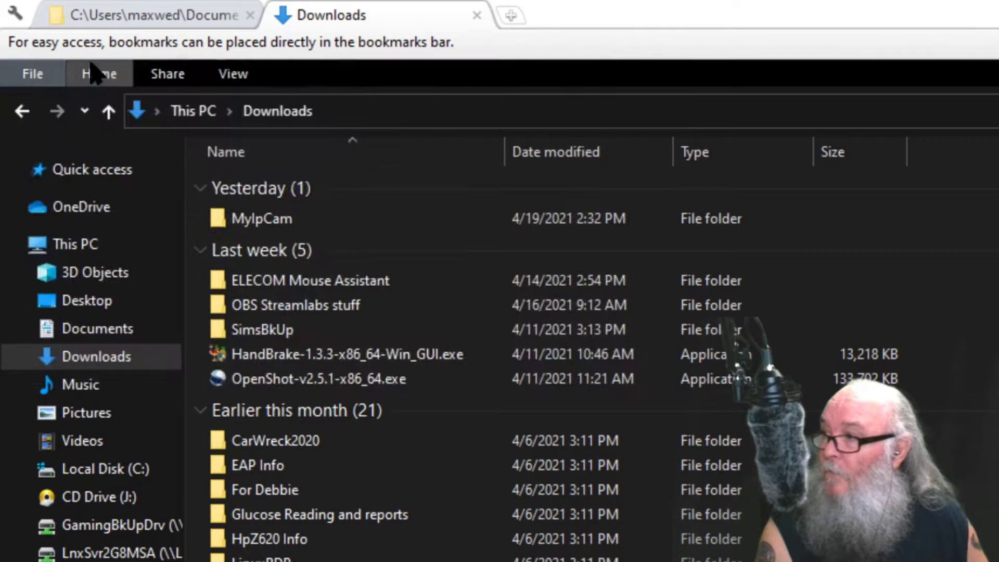
left_click(234, 77)
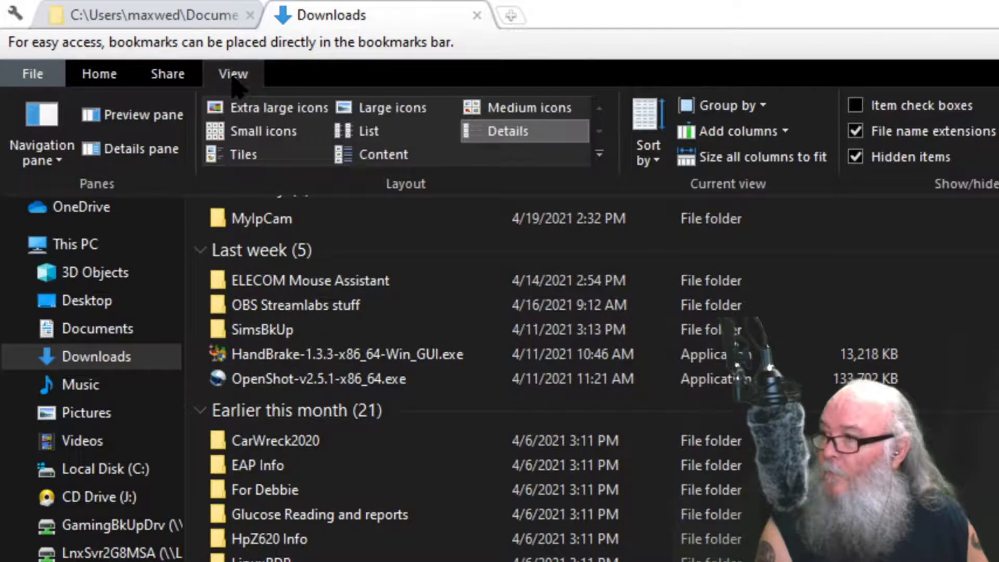
left_click(241, 80)
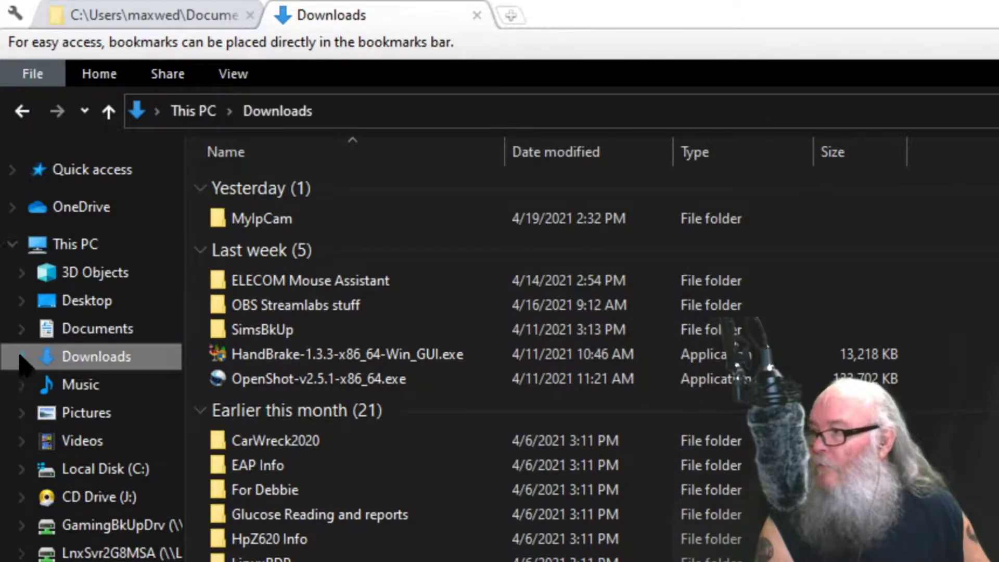
left_click(101, 470)
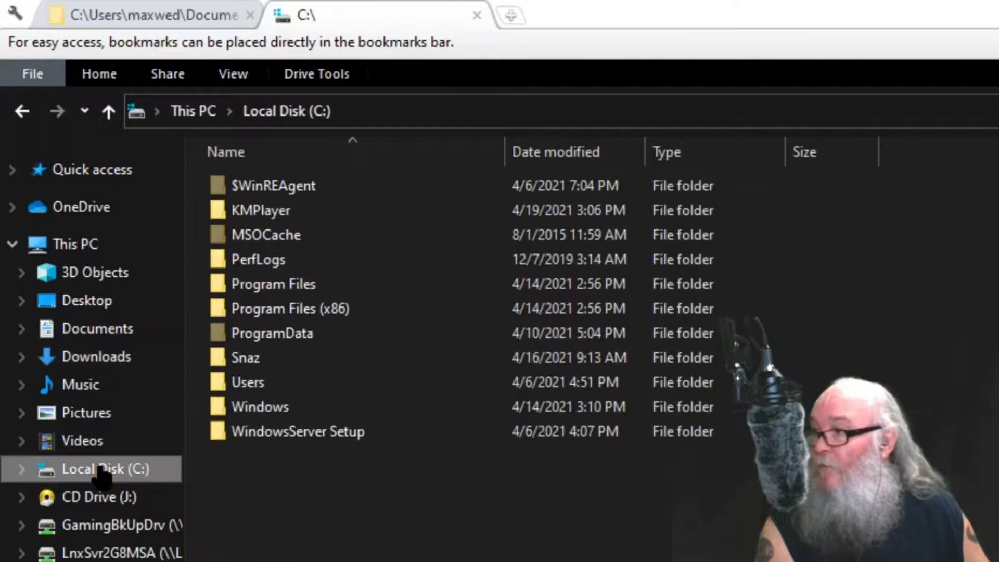
left_click(32, 74)
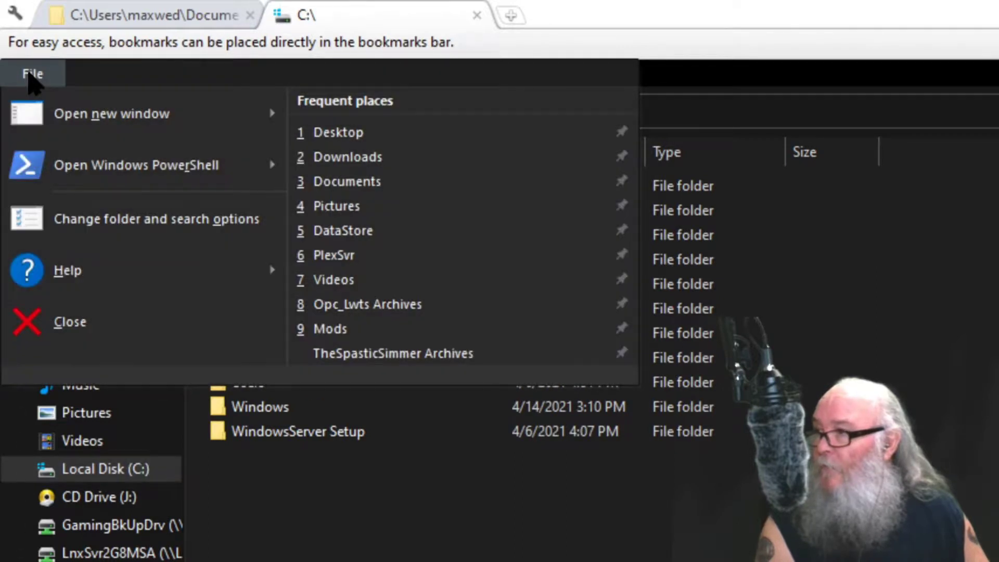
left_click(33, 74)
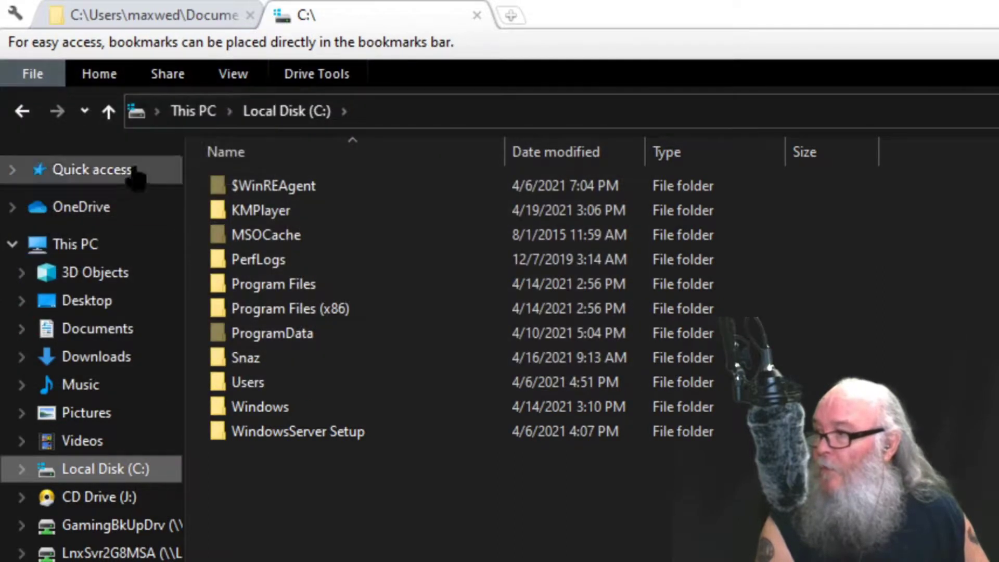
left_click(21, 113)
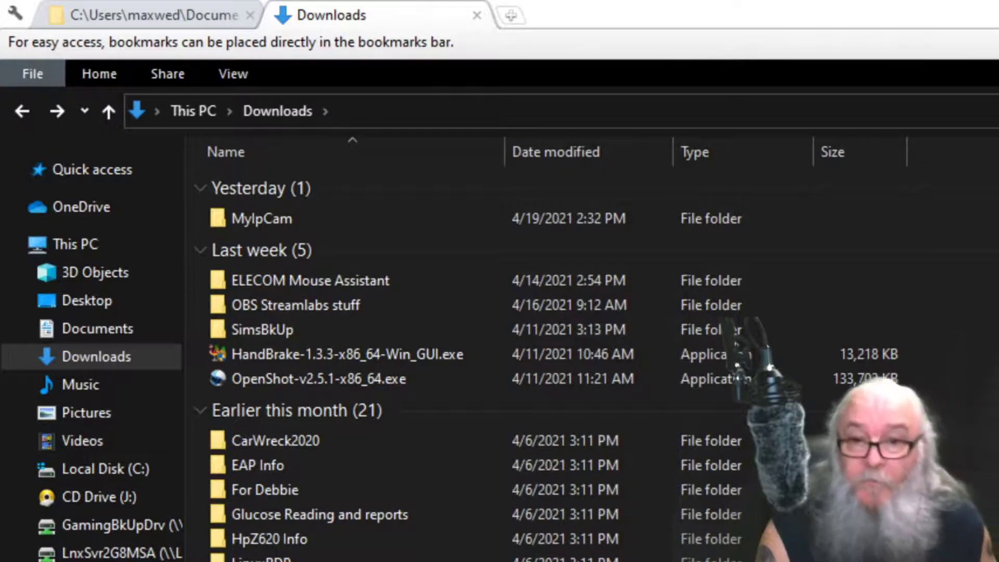
Create a new folder named CC for 4-20-21 in Downloads and open it
key("ctrl+shift+n")
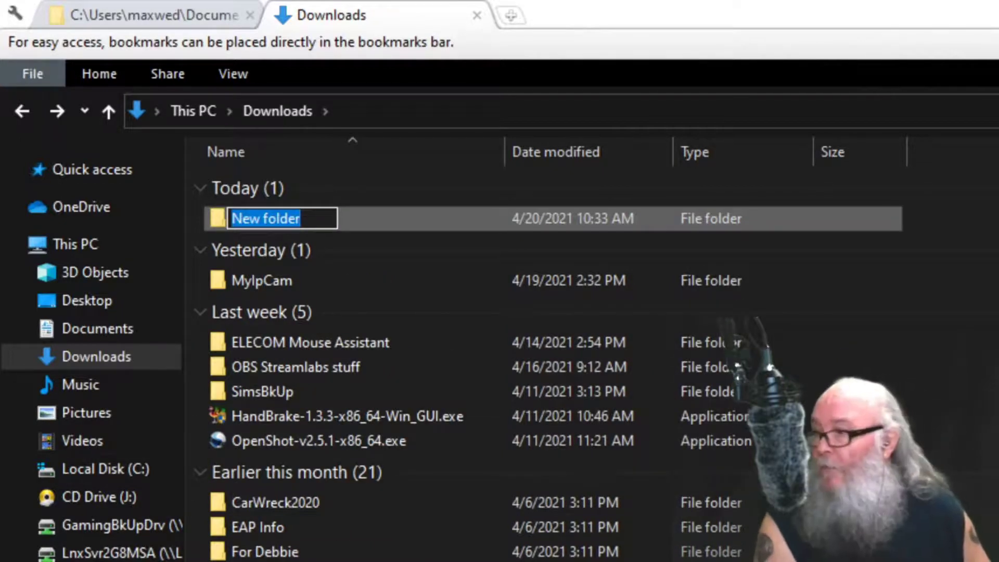
type("CC")
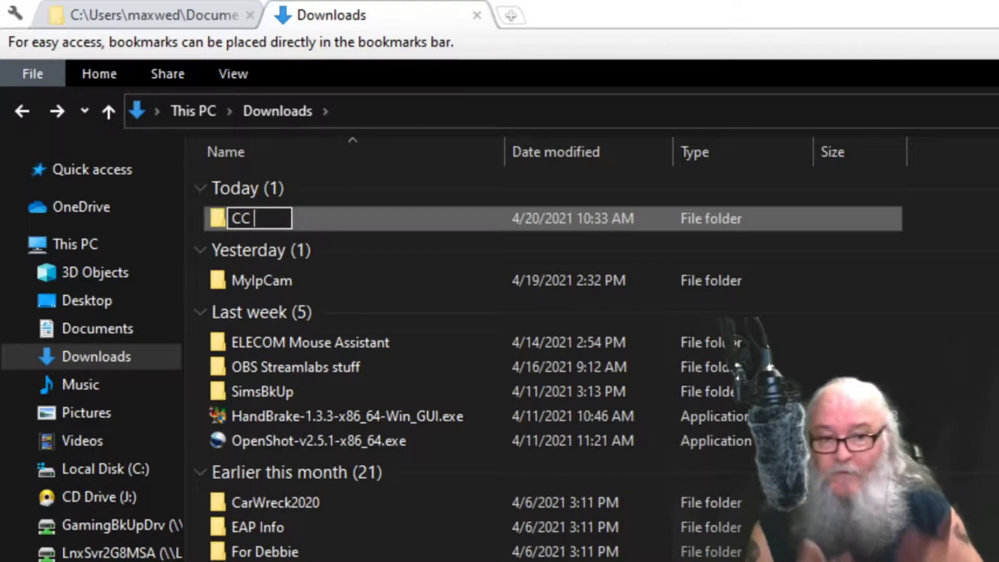
type("for")
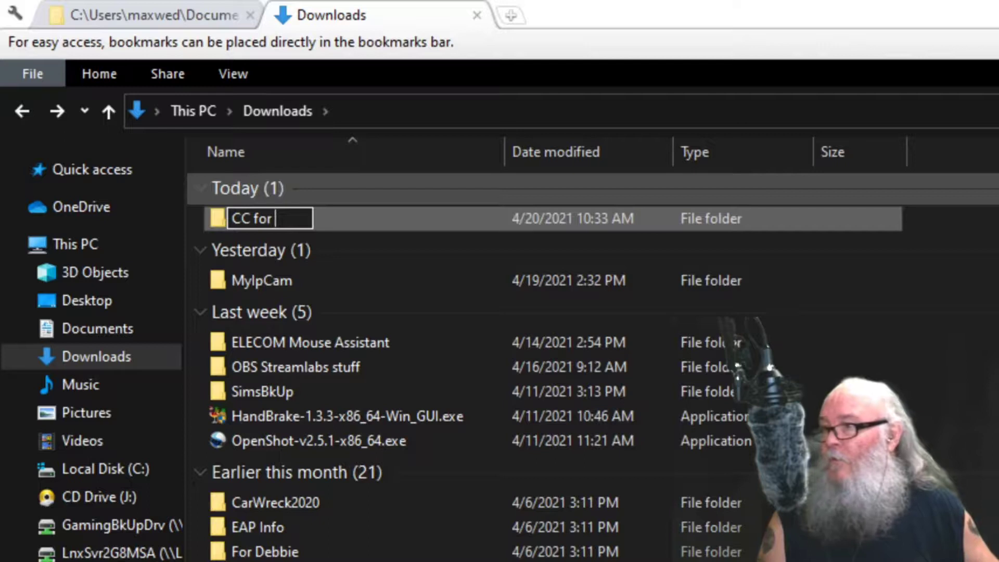
type("4-")
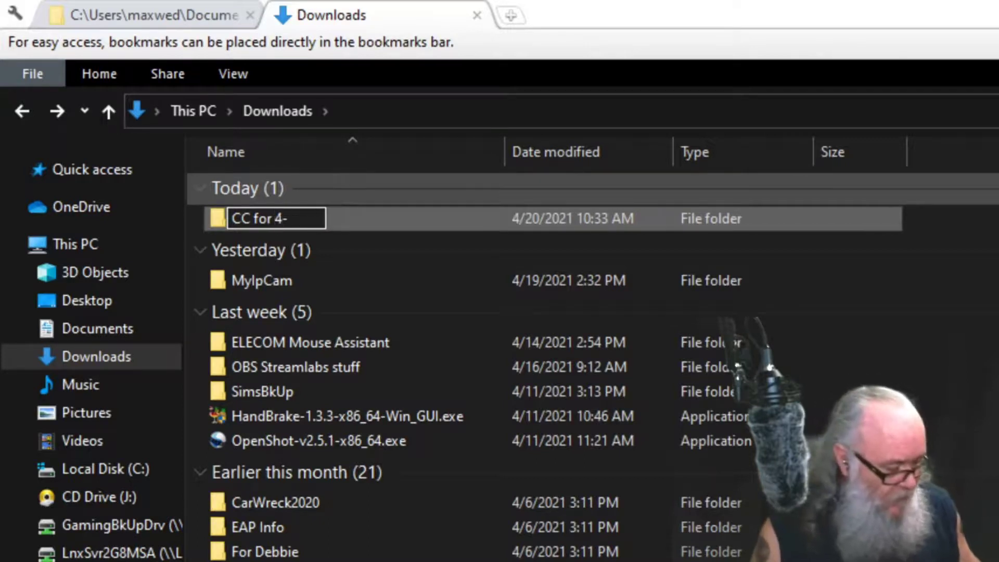
type("20-")
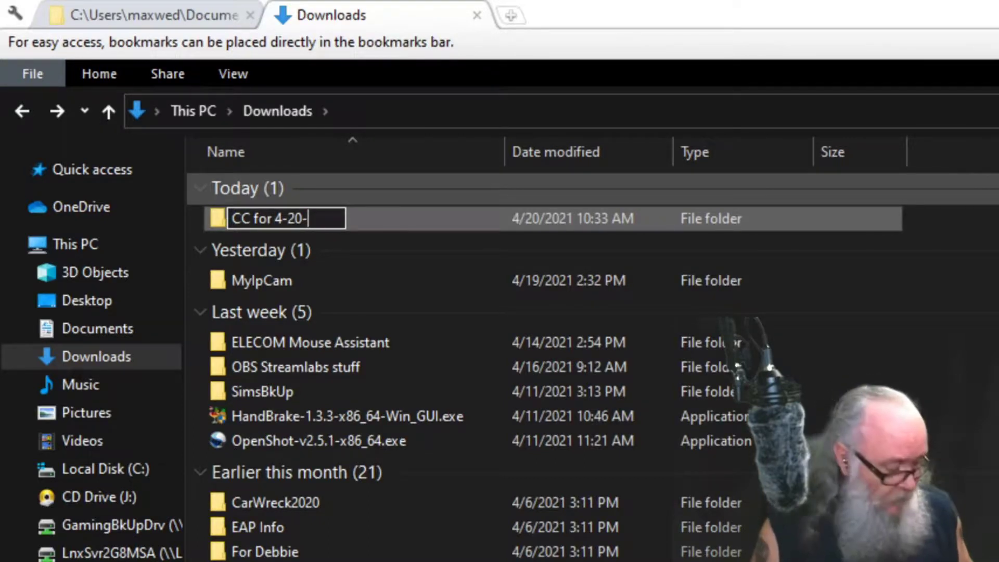
type("21")
key("Return")
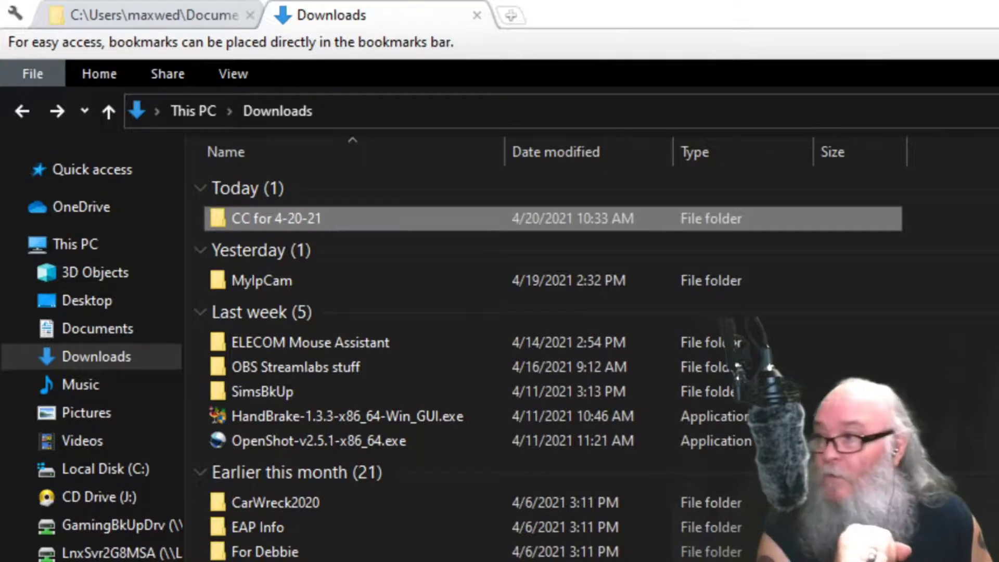
double_click(281, 218)
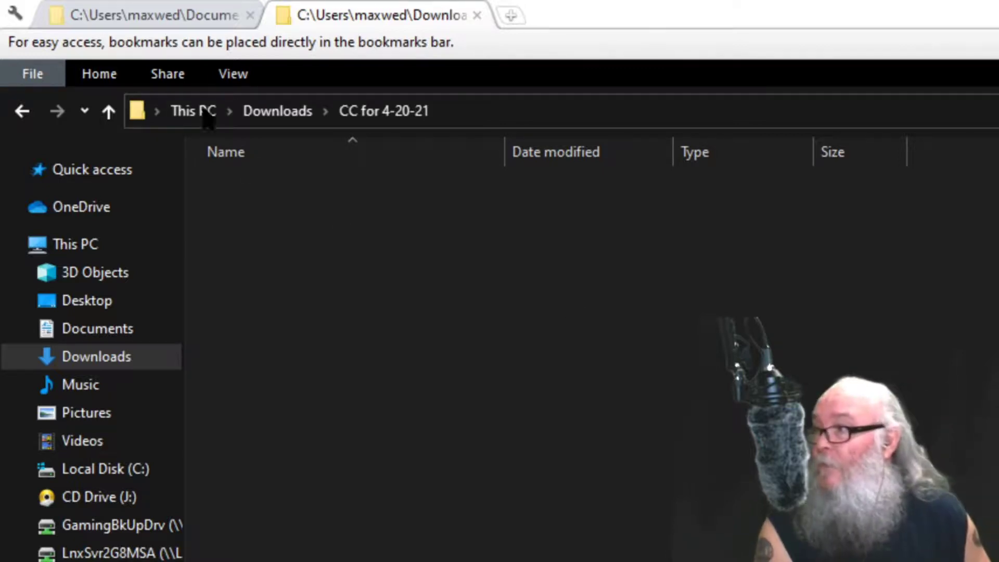
Return to the ClothingMods folder and open the FairySims Medieval internet shortcut in the browser
left_click(156, 21)
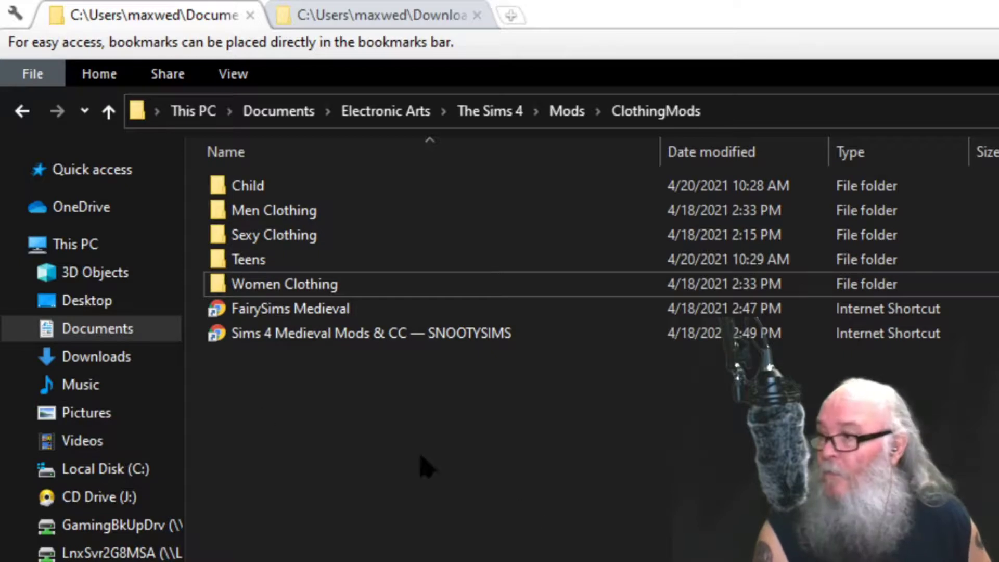
left_click(270, 315)
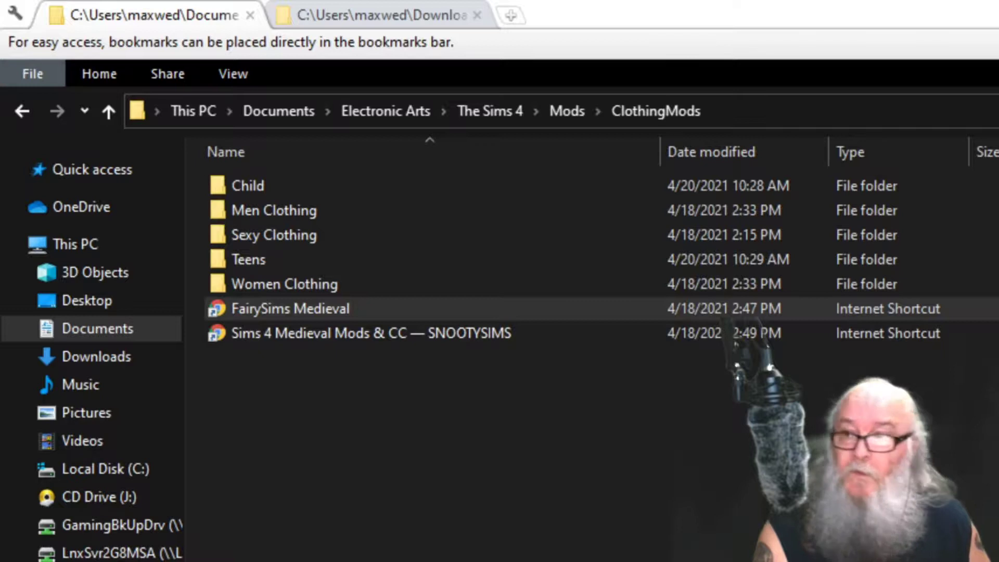
key("Return")
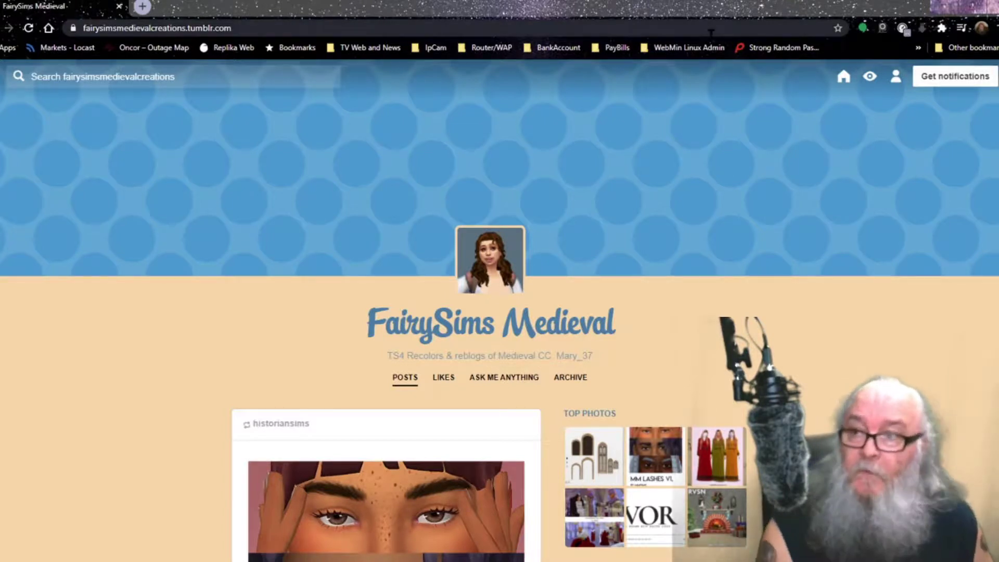
left_click(561, 26)
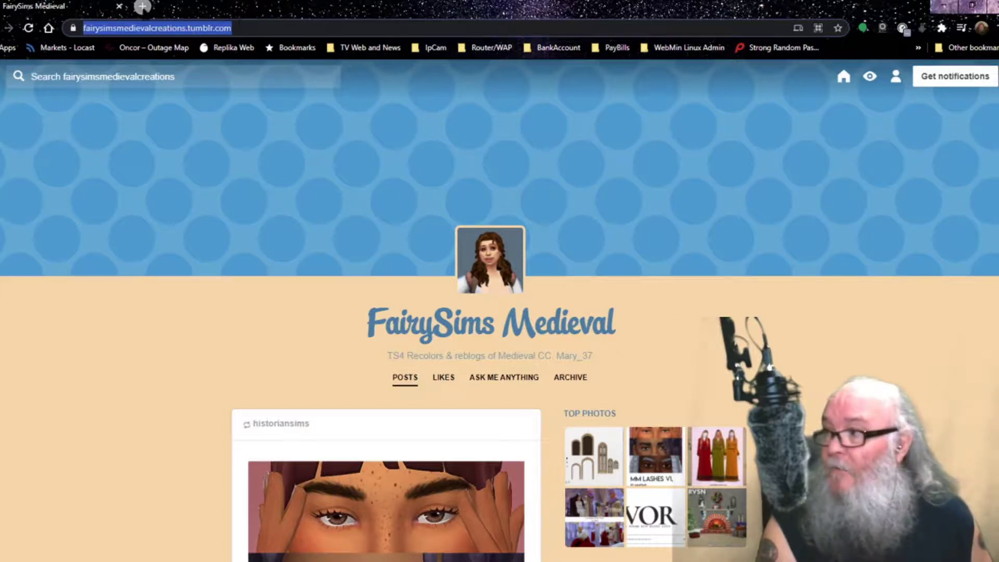
Search Google for simssource in a new browser tab and open The Sims Resource website
left_click(143, 6)
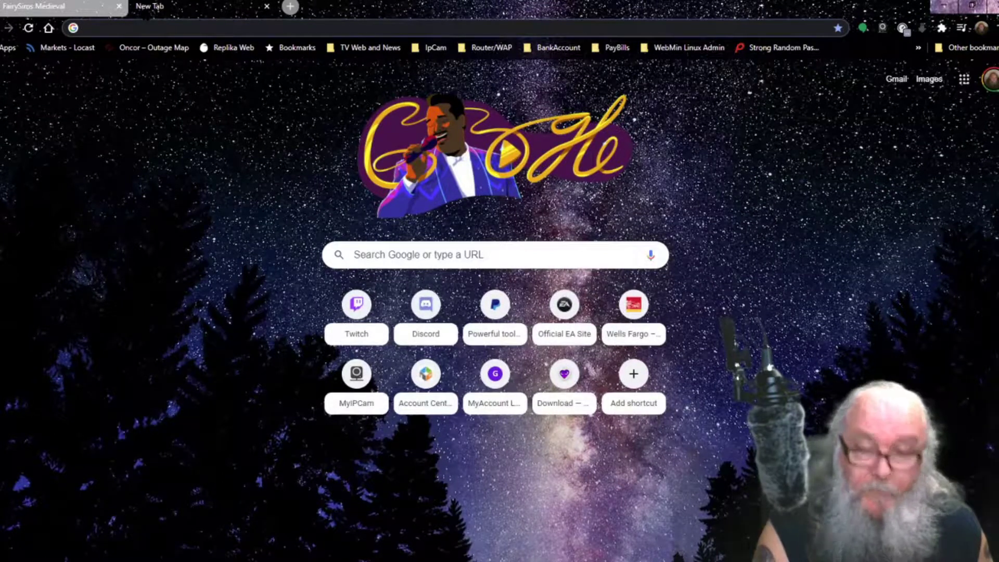
left_click(389, 252)
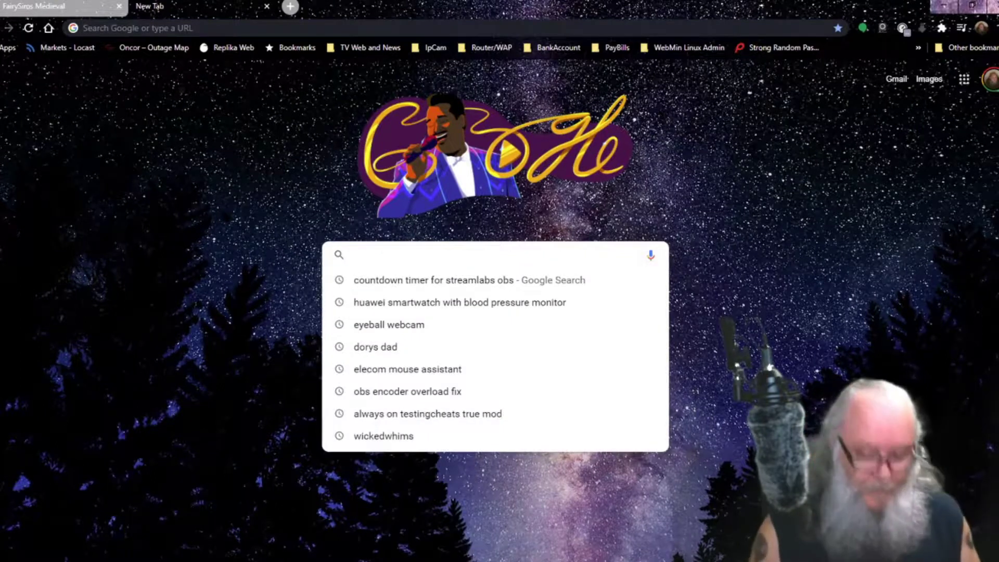
type("si")
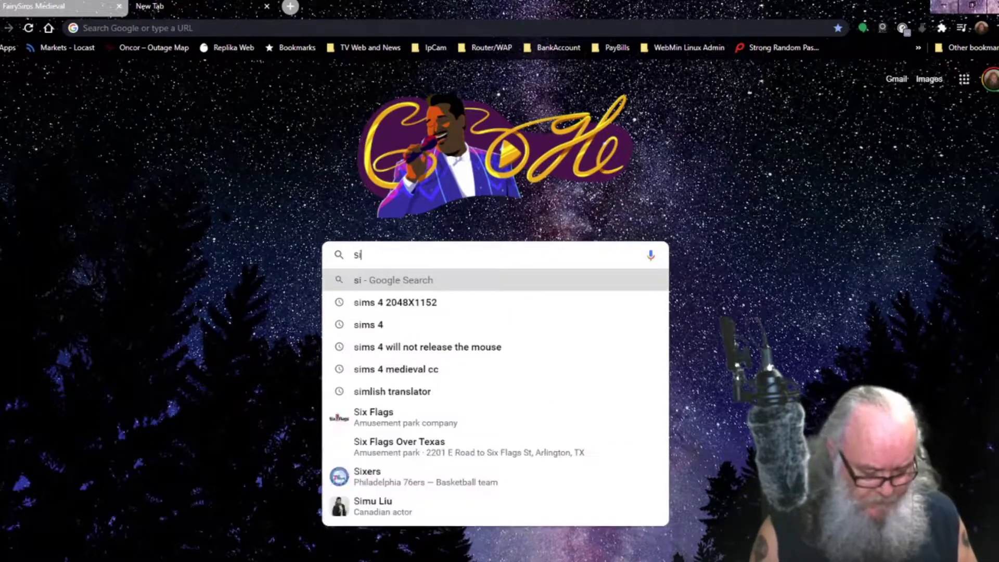
type("mssou")
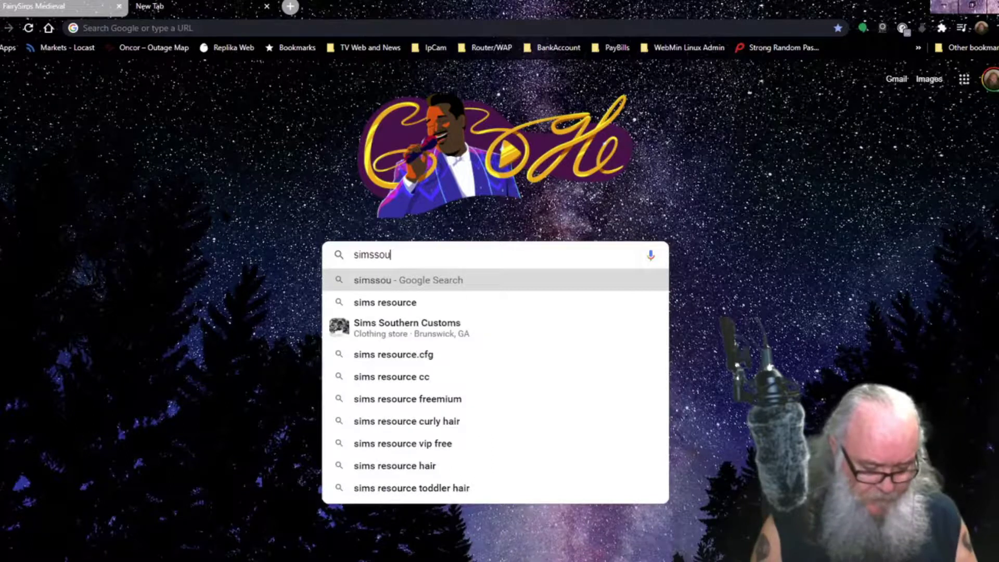
type("rce")
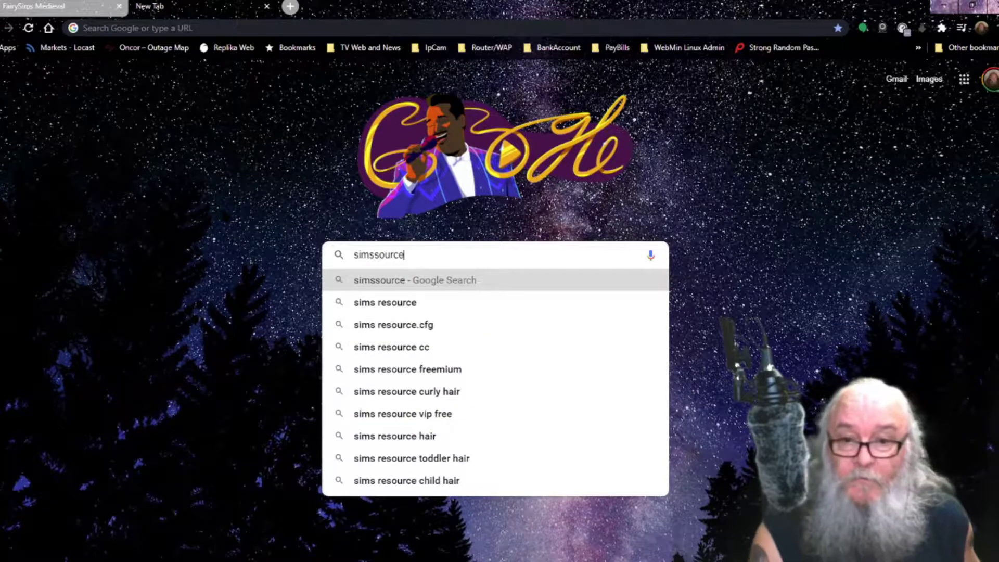
key("Return")
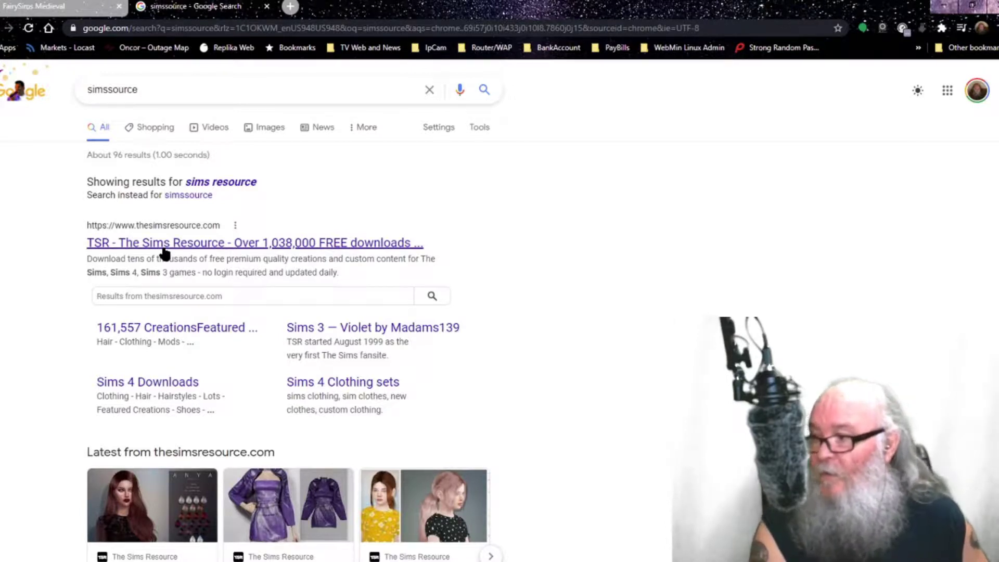
left_click(187, 244)
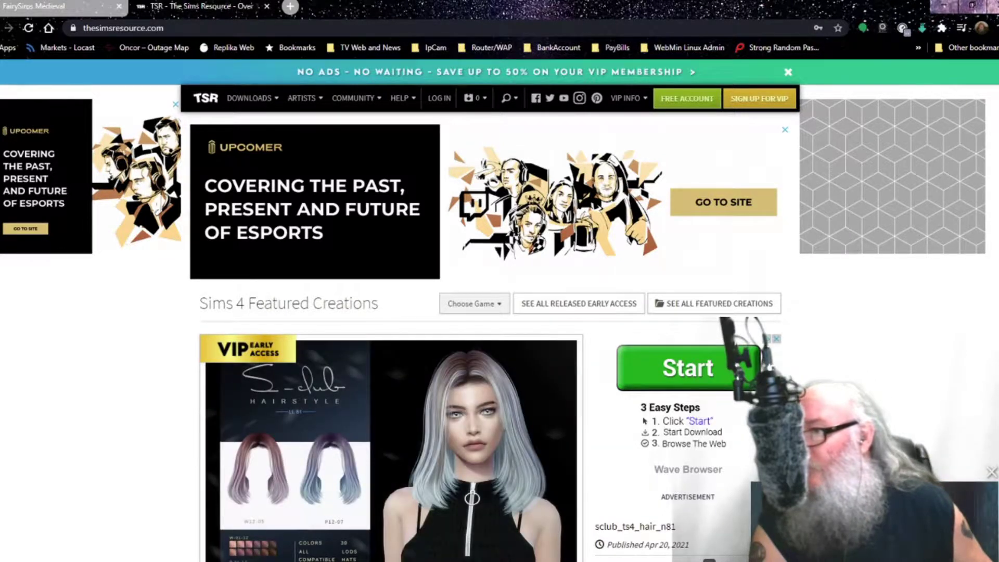
Log in to TSR with the saved account credentials and the Stay logged in option enabled
left_click(439, 98)
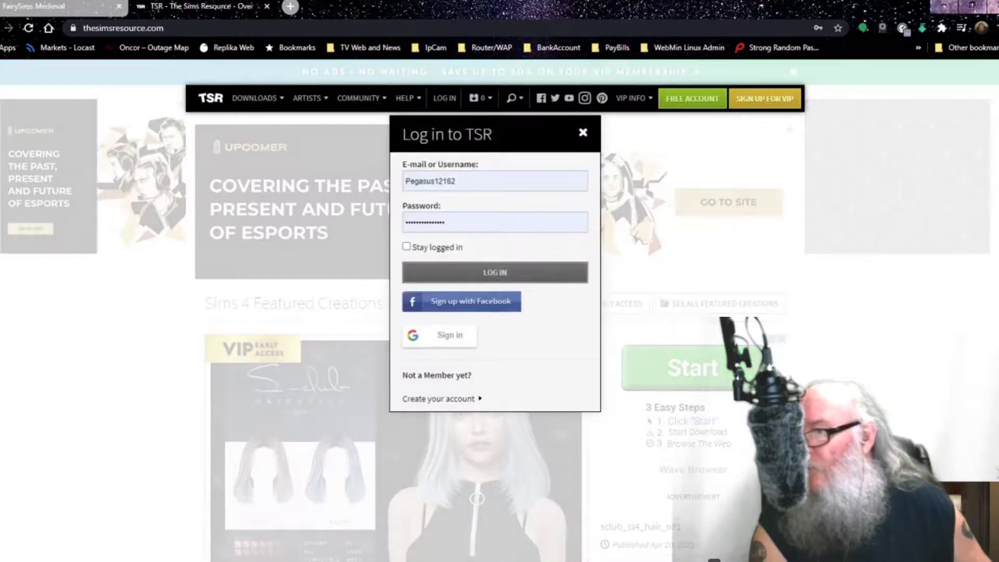
left_click(440, 247)
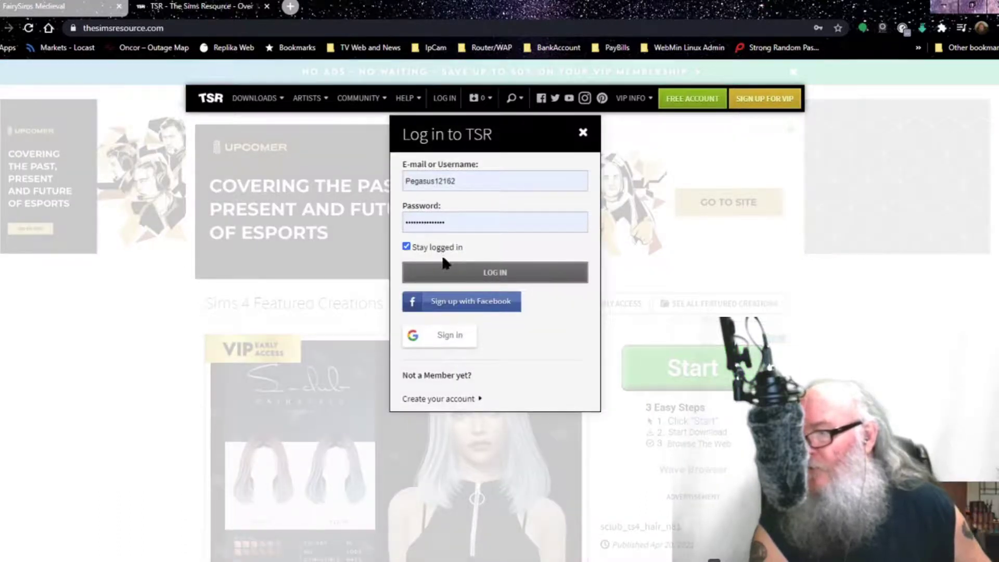
left_click(448, 271)
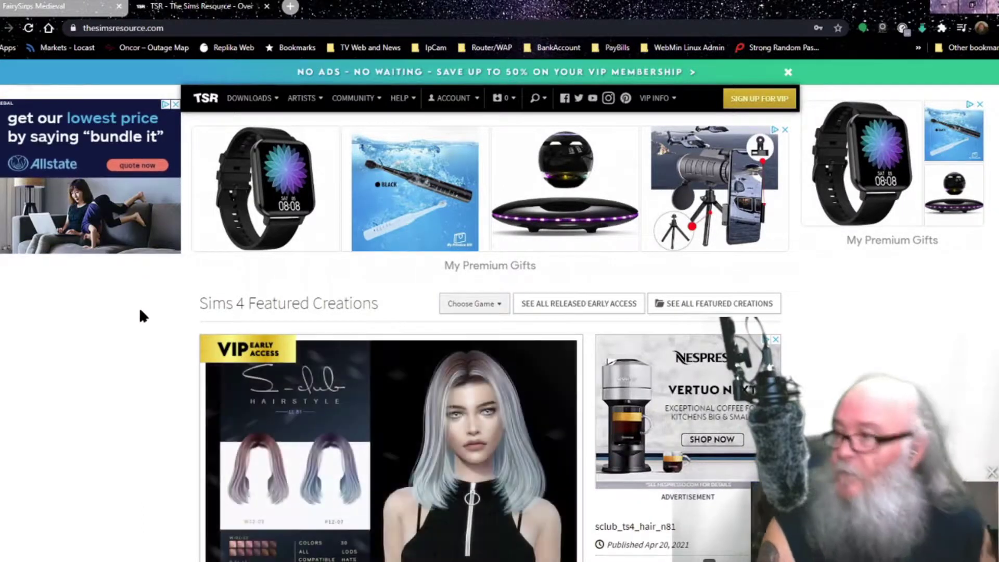
Examine the Sims 4 Featured Creations grid, comparing items marked VIP Early Access with the unmarked ones
scroll(139, 307, "down", 1)
scroll(141, 315, "down", 3)
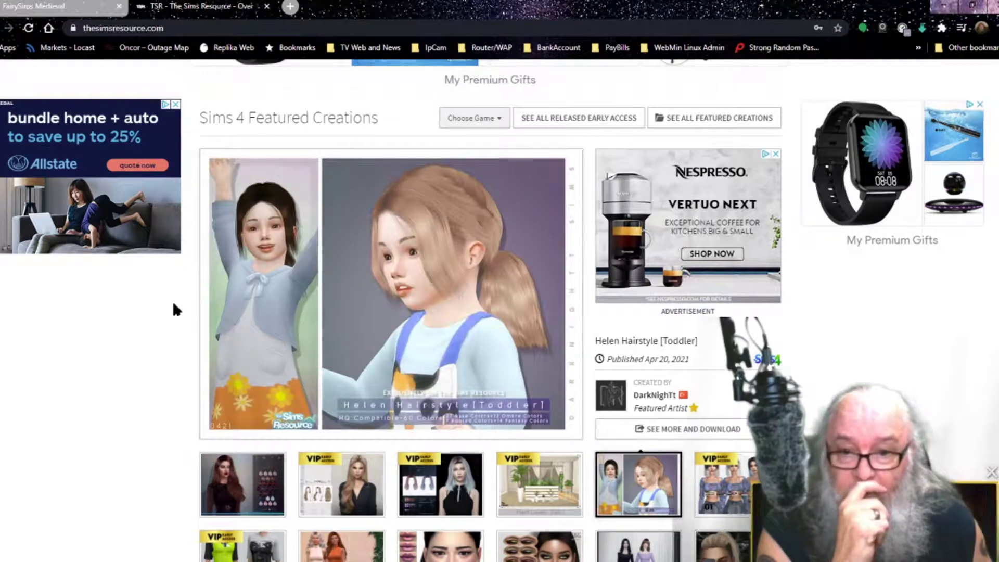
scroll(168, 325, "down", 3)
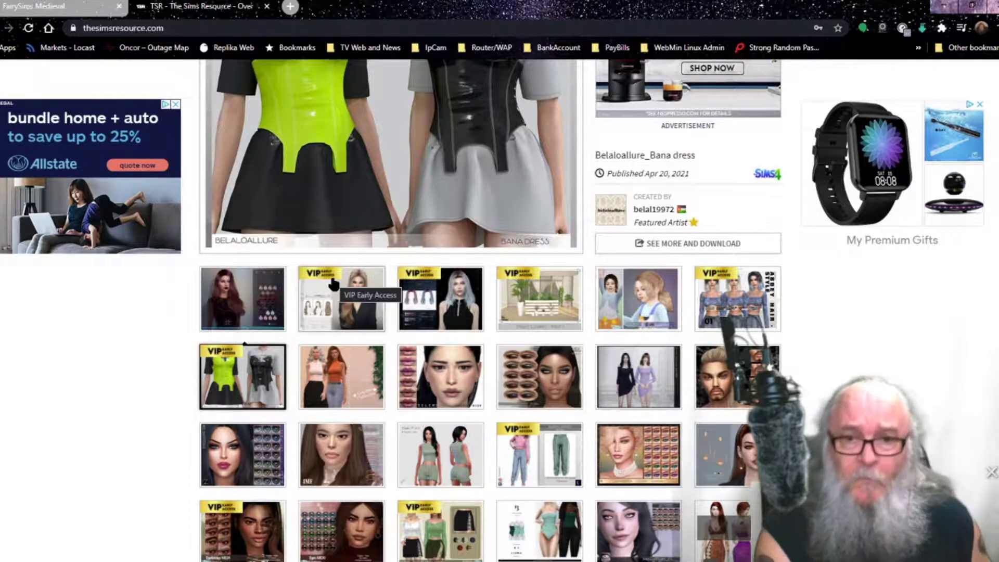
scroll(186, 328, "up", 5)
scroll(186, 329, "up", 2)
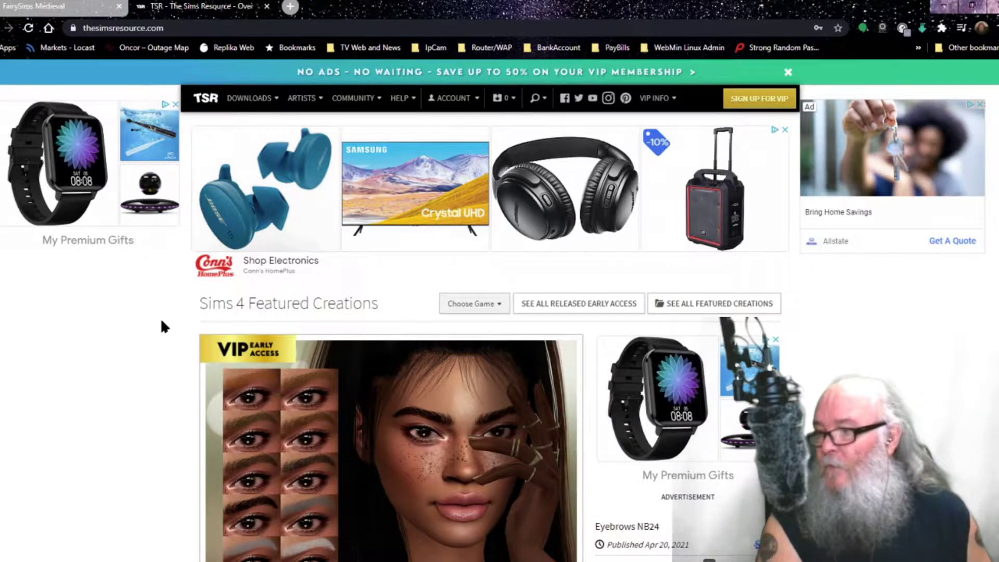
scroll(161, 321, "down", 5)
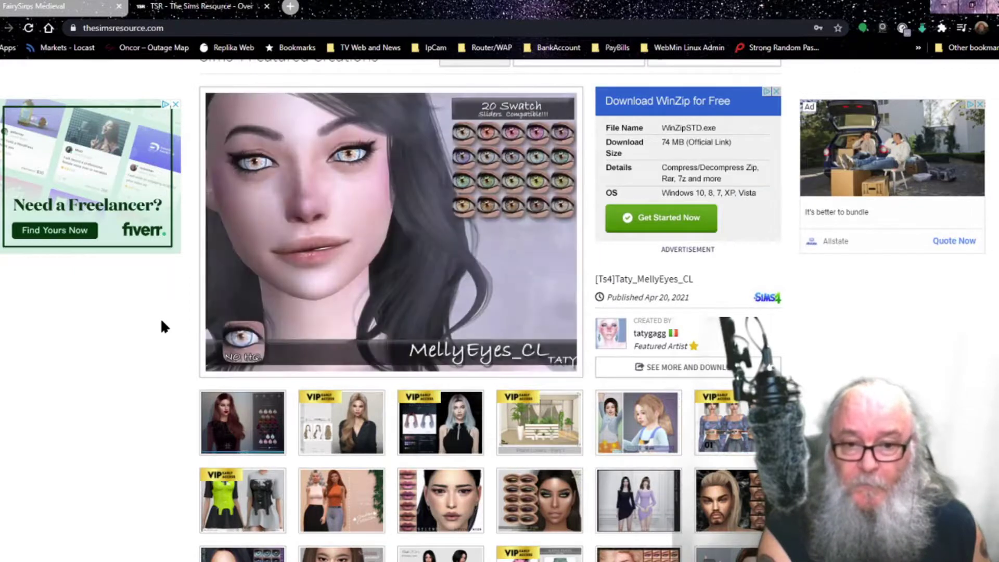
scroll(161, 322, "down", 3)
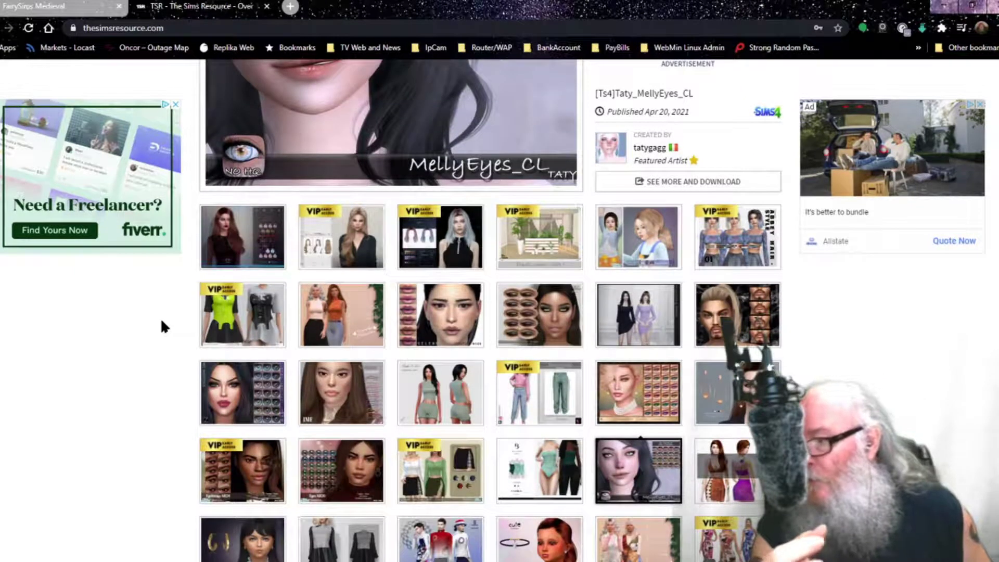
scroll(161, 321, "down", 2)
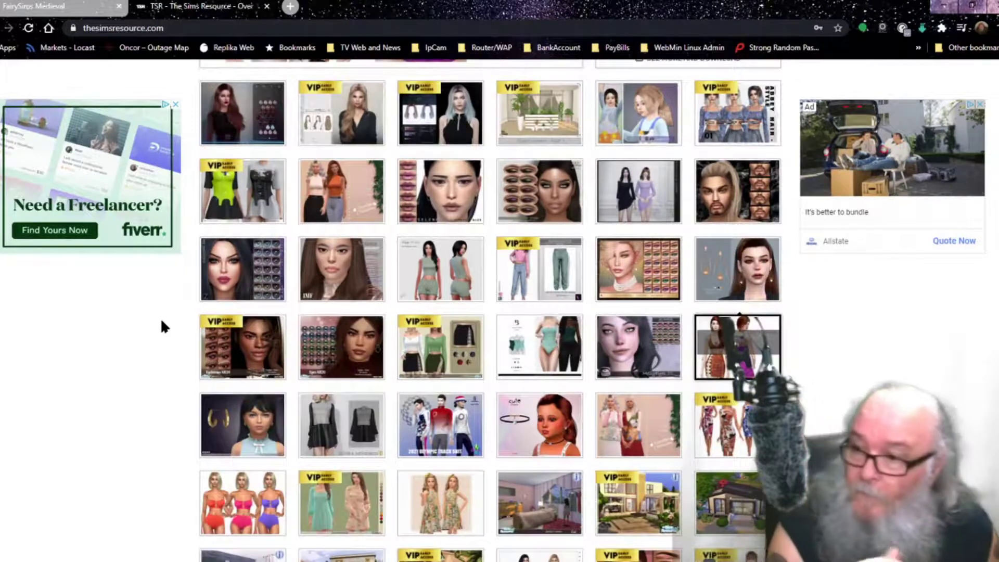
scroll(162, 321, "up", 7)
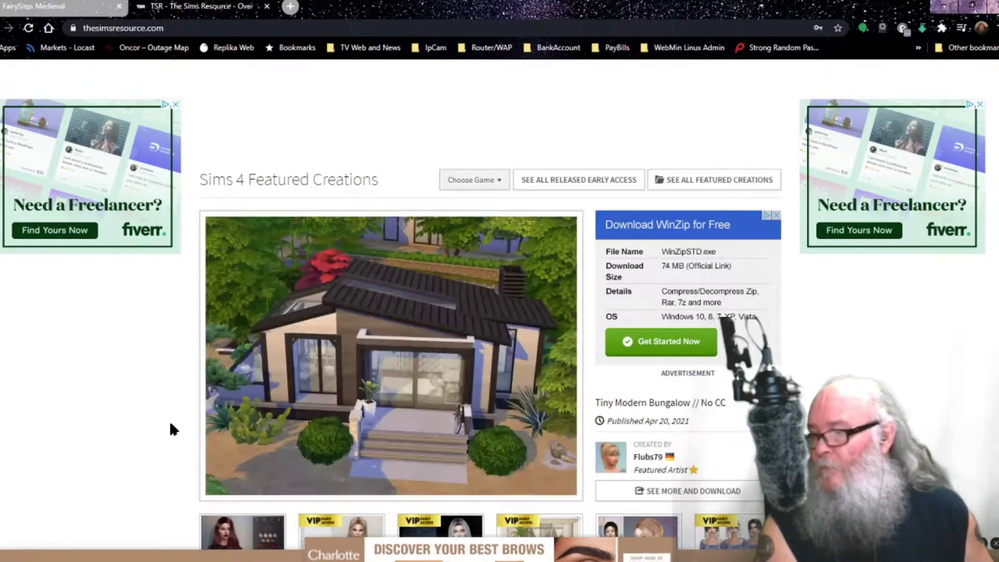
Choose ChordoftheRings Top No.11, an item without early access, from the featured creations and open its details page
scroll(171, 423, "down", 1)
scroll(170, 424, "down", 7)
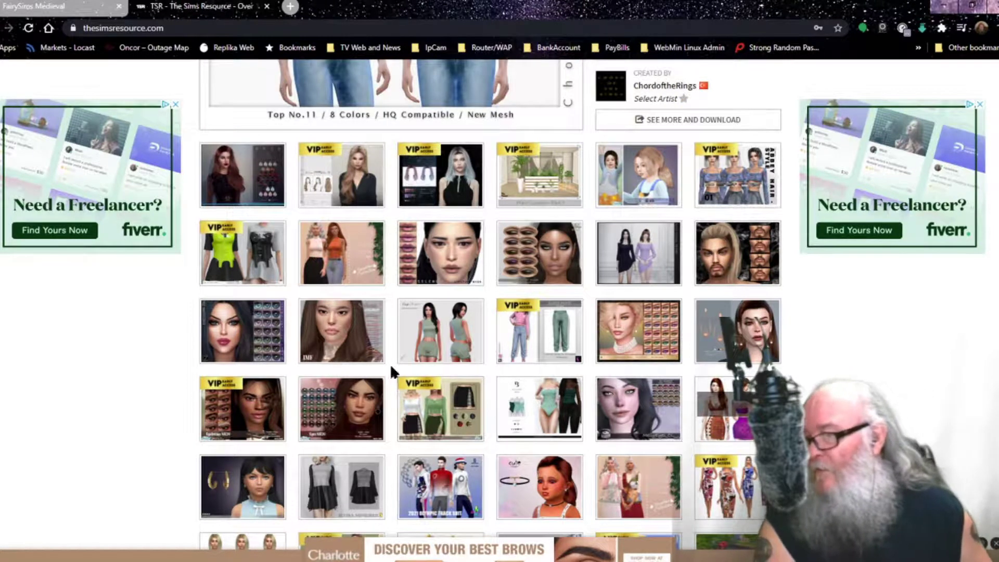
scroll(175, 400, "down", 2)
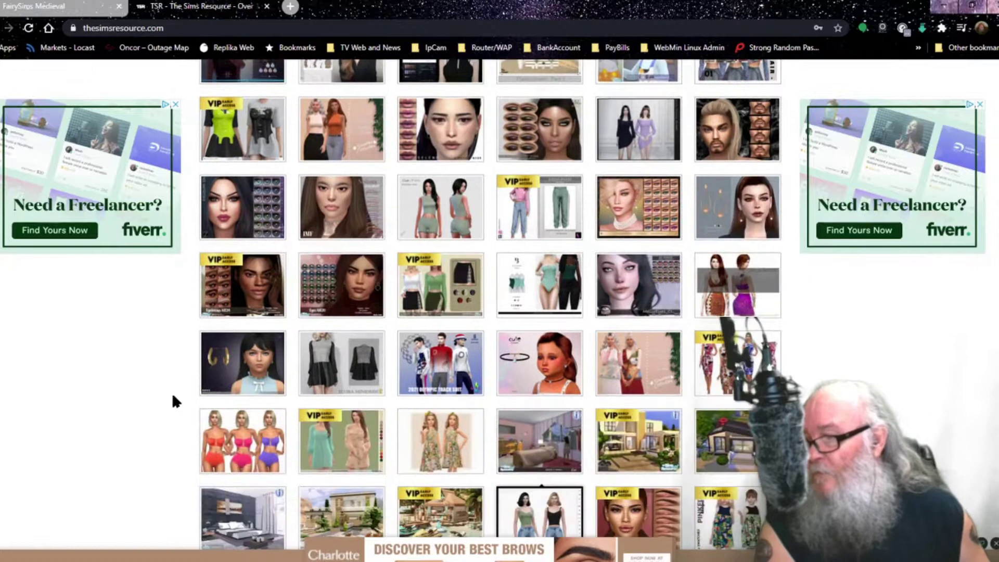
scroll(173, 396, "down", 1)
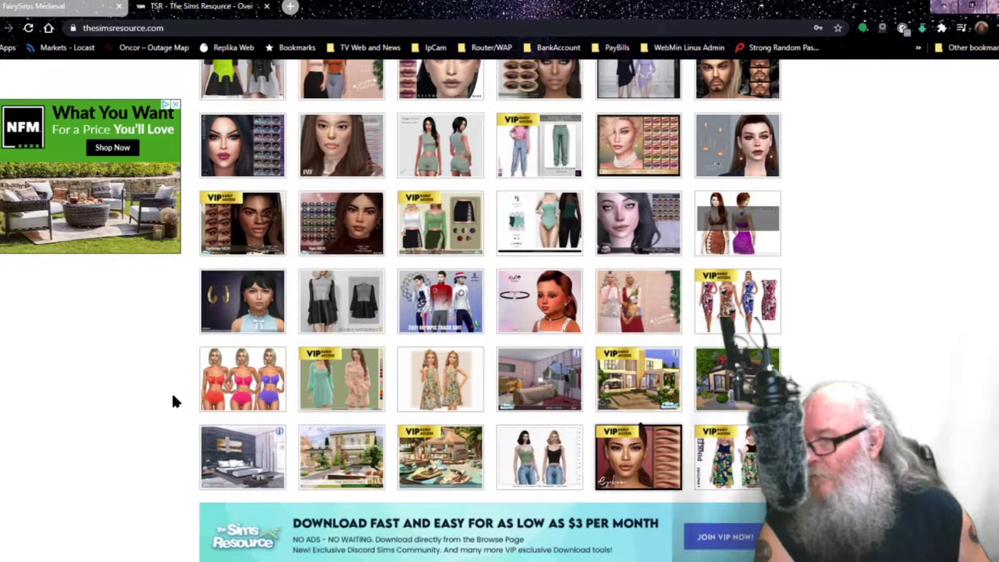
scroll(173, 397, "down", 2)
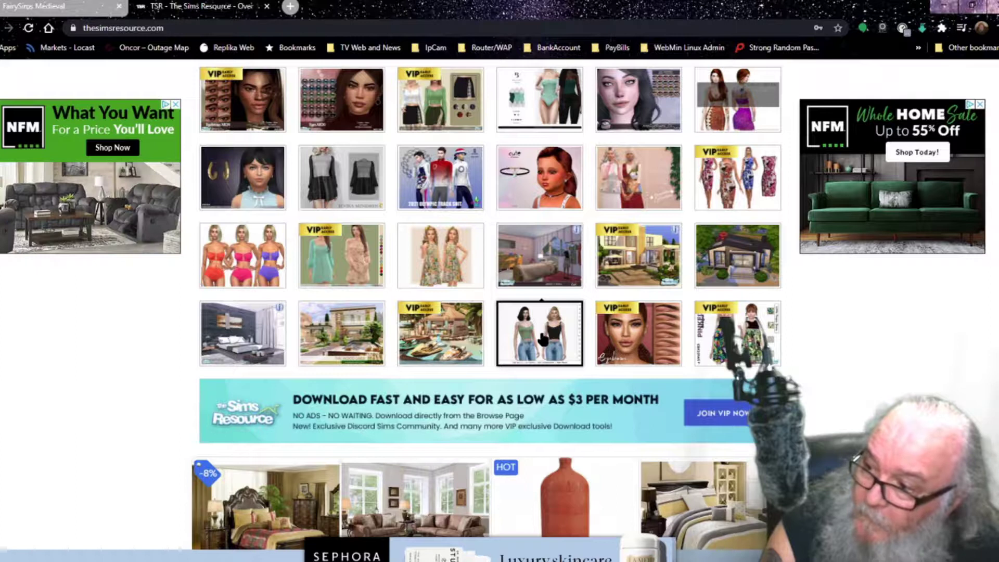
scroll(552, 340, "down", 3)
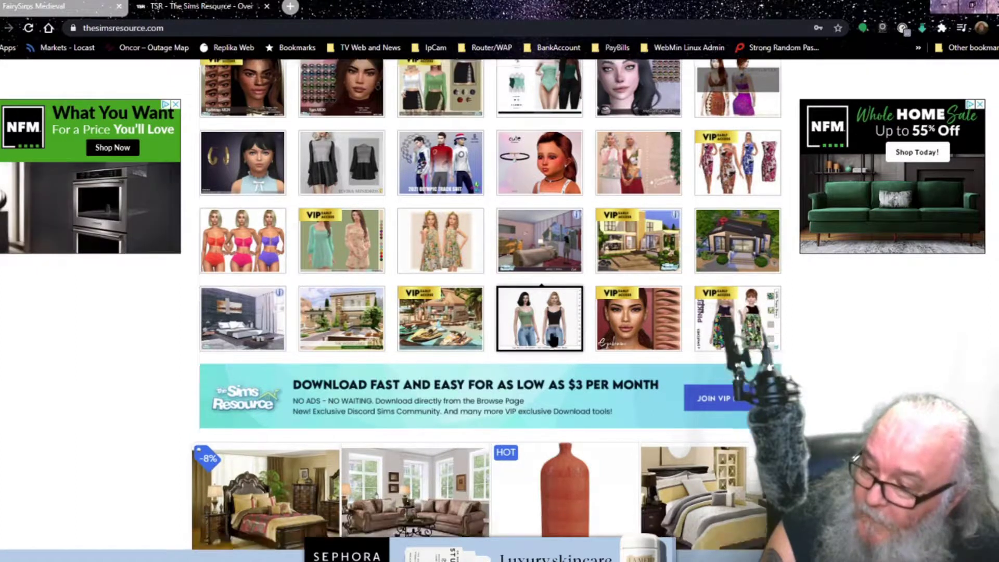
scroll(553, 339, "up", 3)
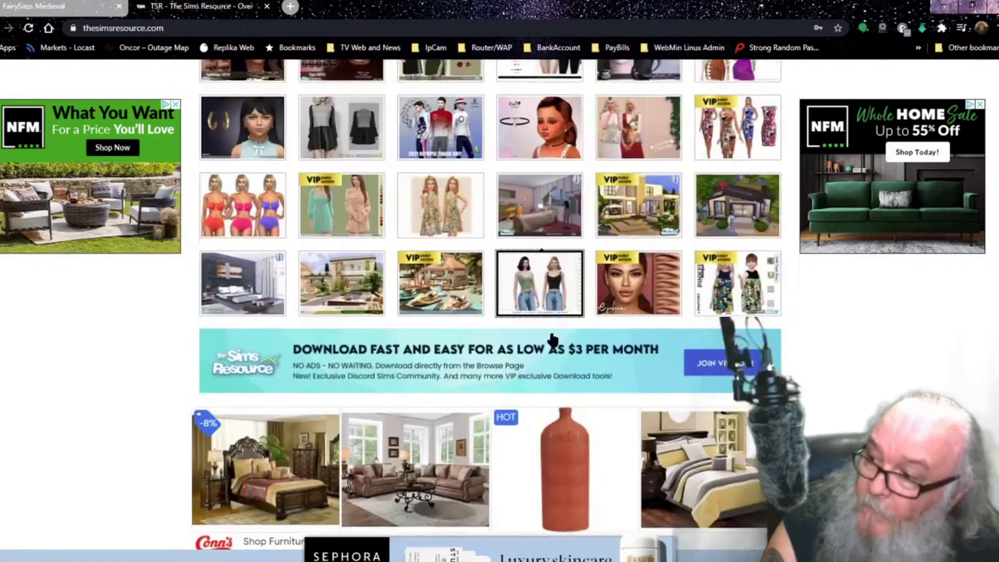
scroll(553, 339, "down", 6)
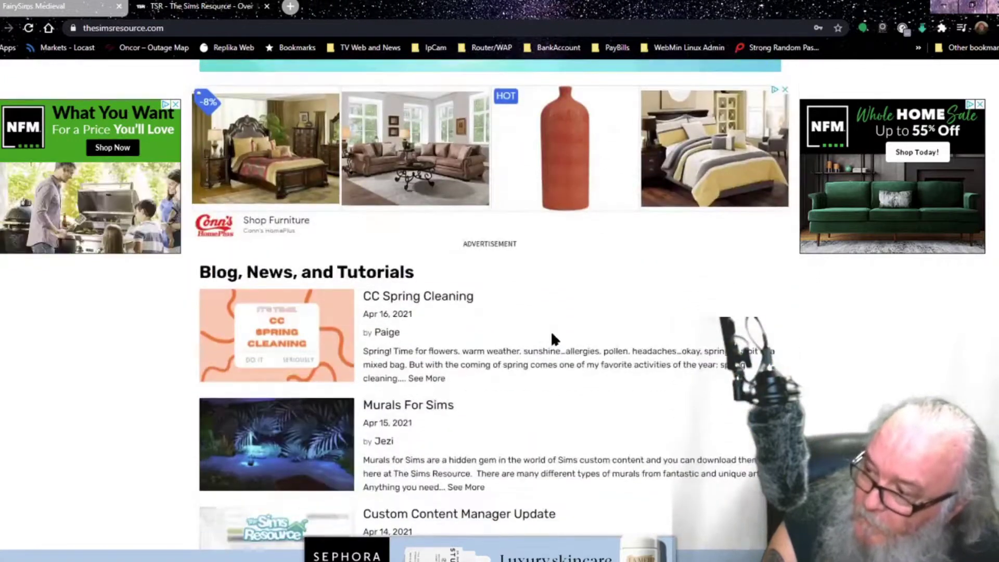
scroll(553, 339, "up", 7)
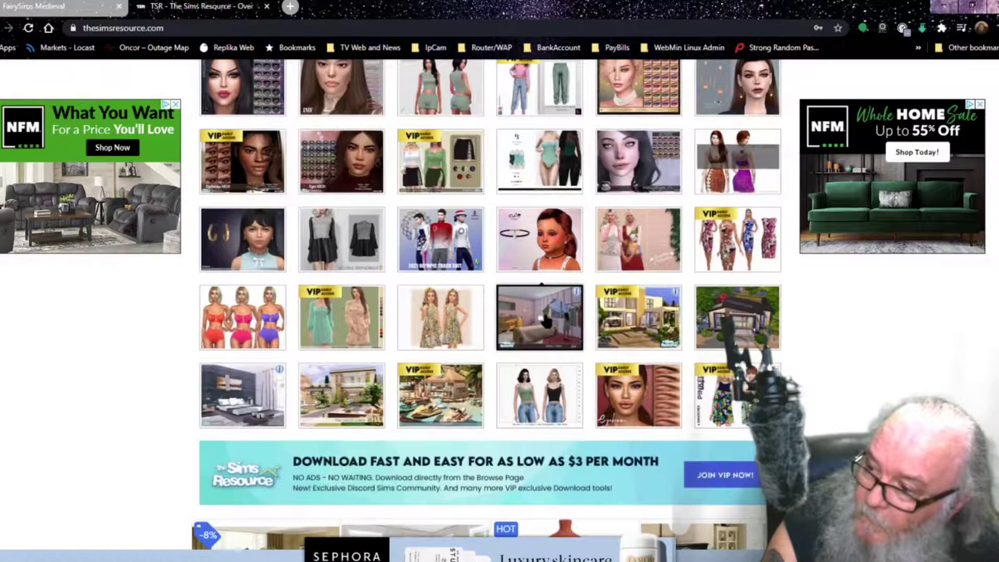
scroll(544, 385, "up", 5)
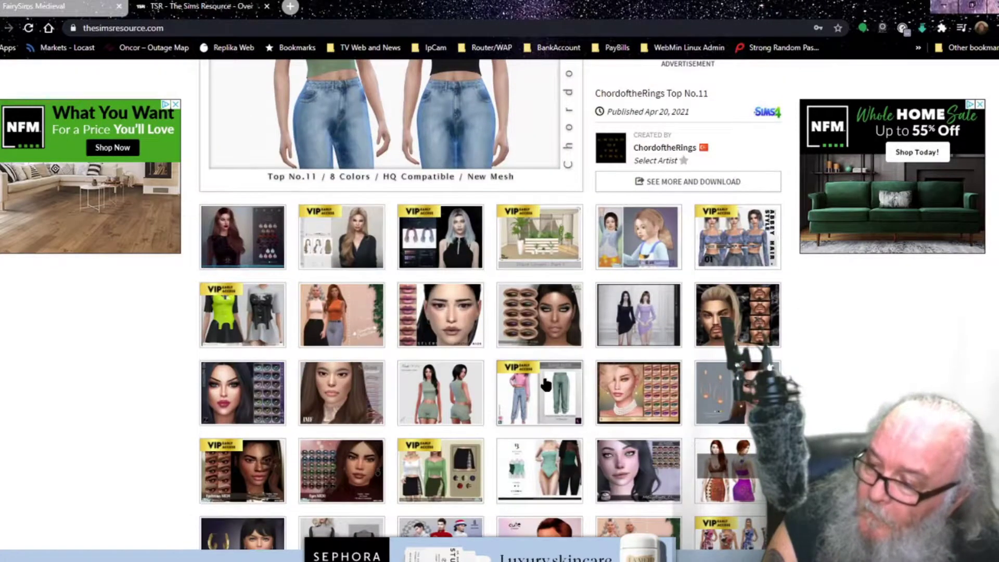
scroll(544, 385, "down", 5)
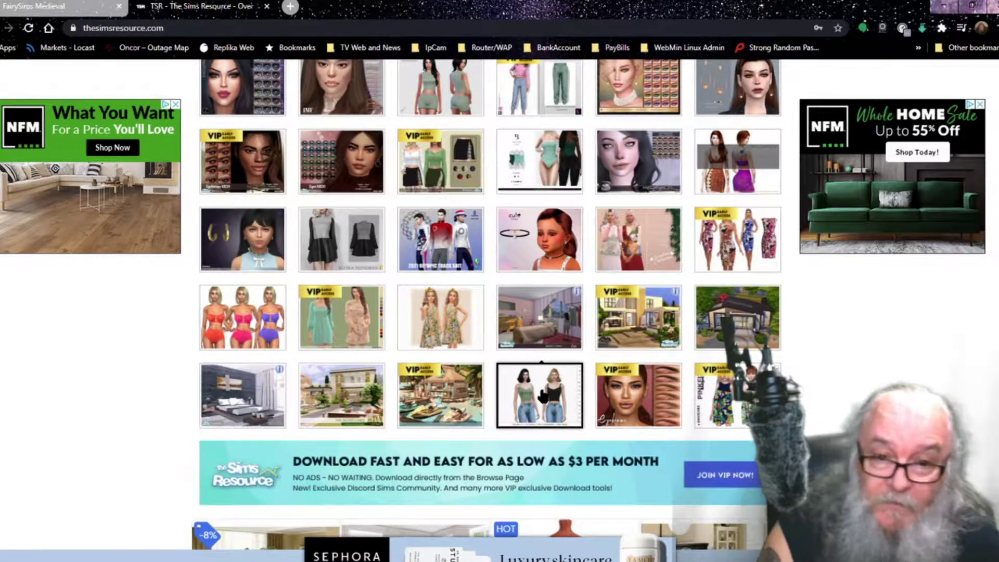
scroll(543, 396, "up", 4)
scroll(542, 397, "up", 5)
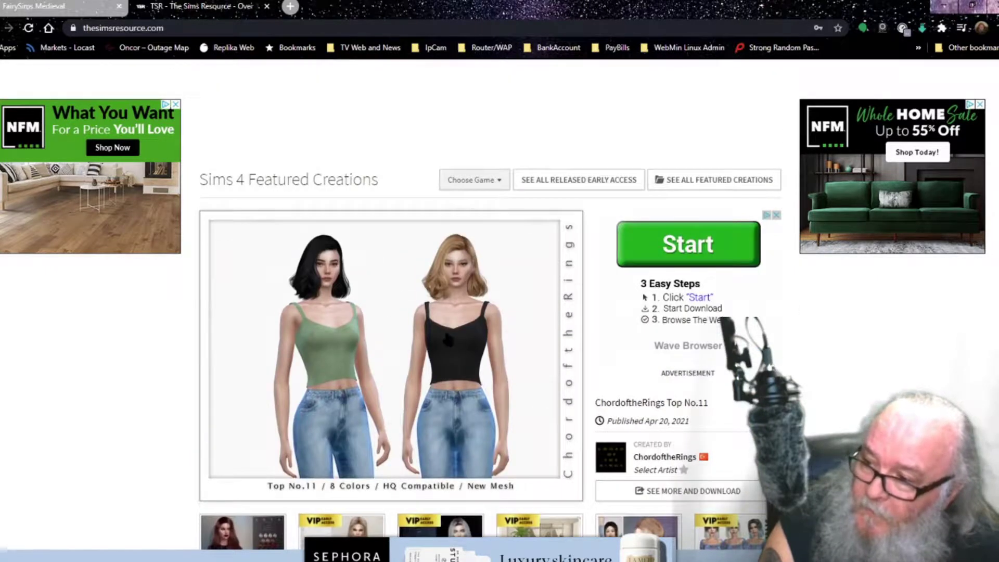
scroll(597, 347, "down", 2)
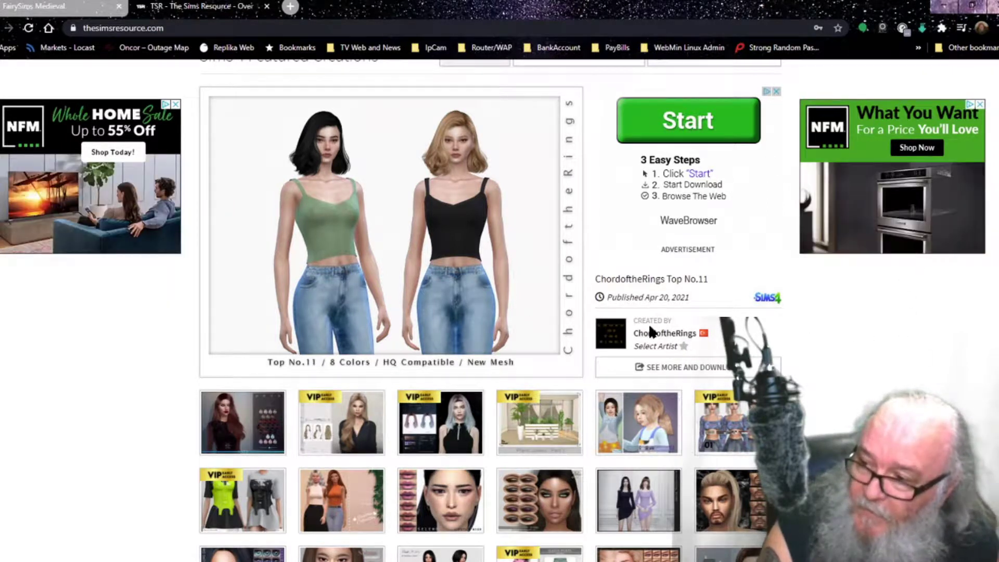
left_click(647, 283)
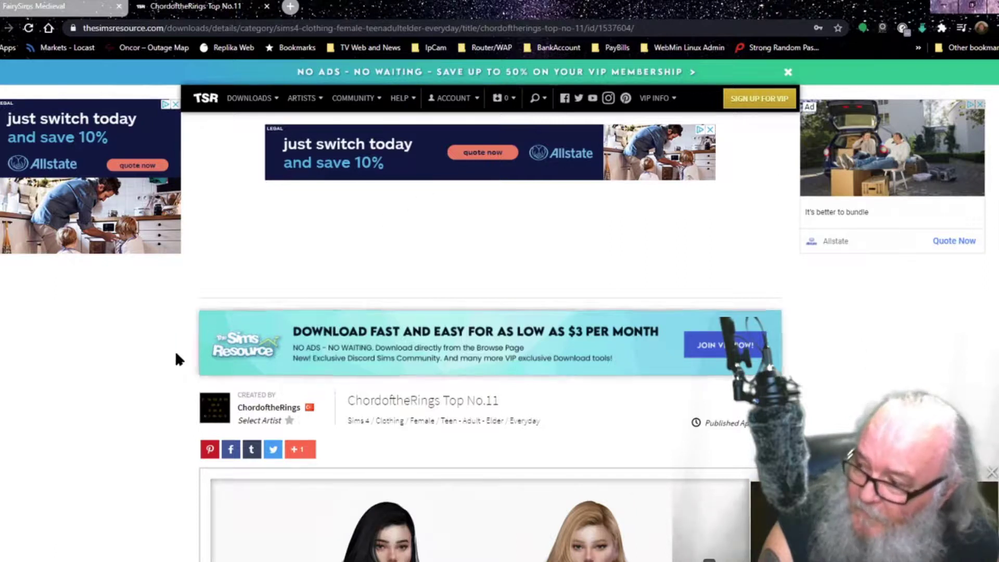
Examine the ChordoftheRings Top No.11 details page, from the item header and preview image down to the comments area
scroll(172, 360, "down", 3)
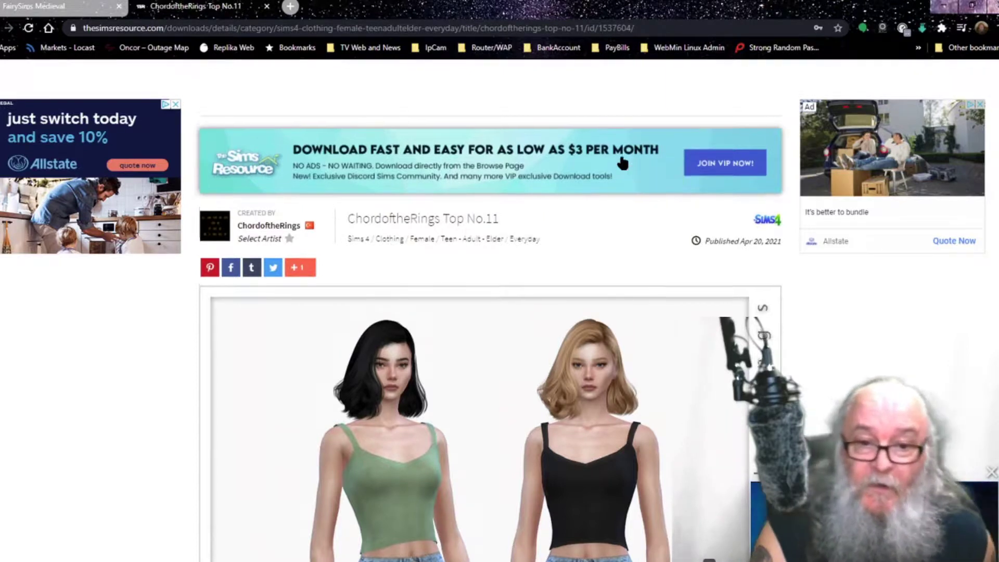
scroll(623, 163, "up", 3)
scroll(623, 163, "up", 1)
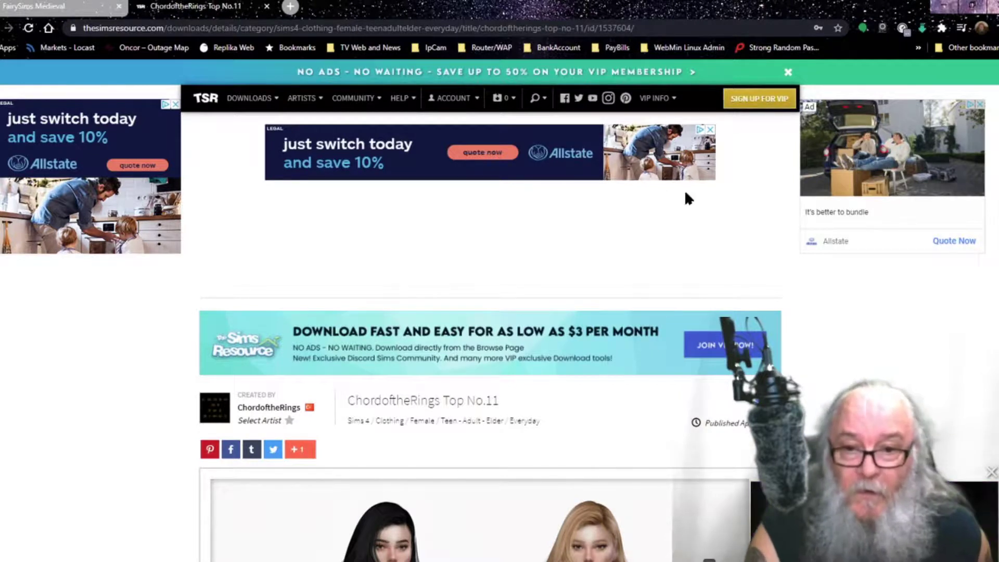
scroll(712, 340, "down", 3)
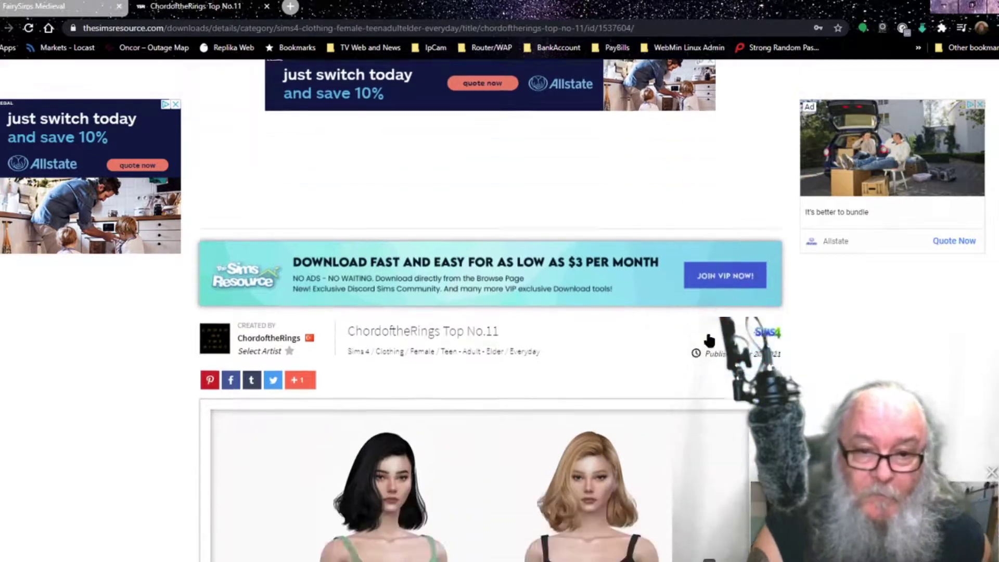
scroll(708, 340, "down", 3)
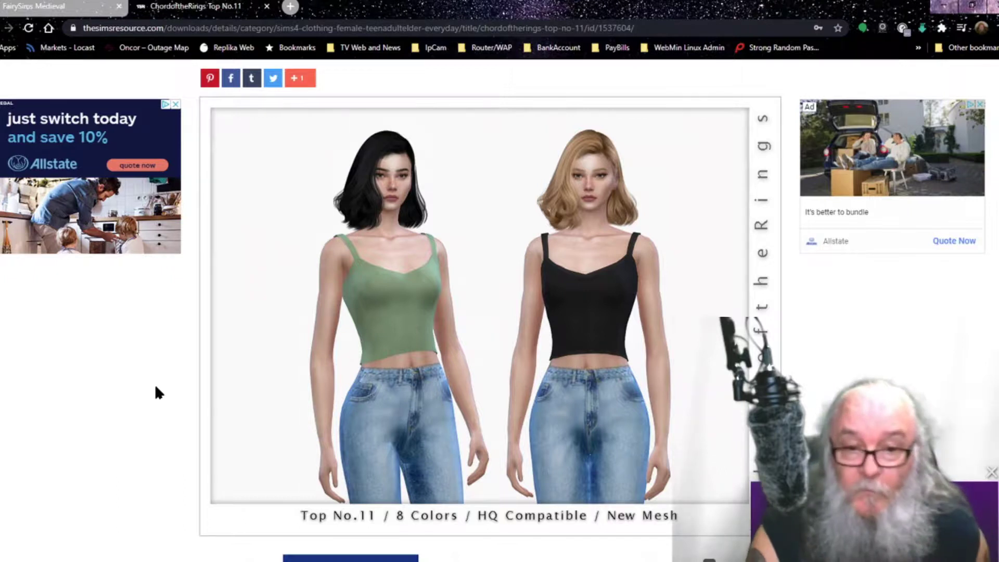
scroll(156, 388, "down", 2)
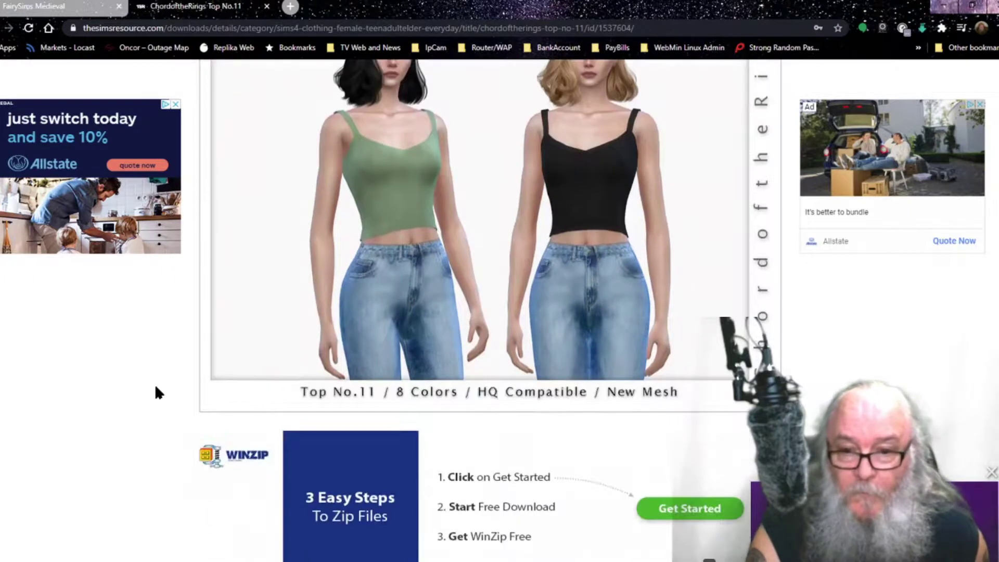
scroll(154, 389, "up", 2)
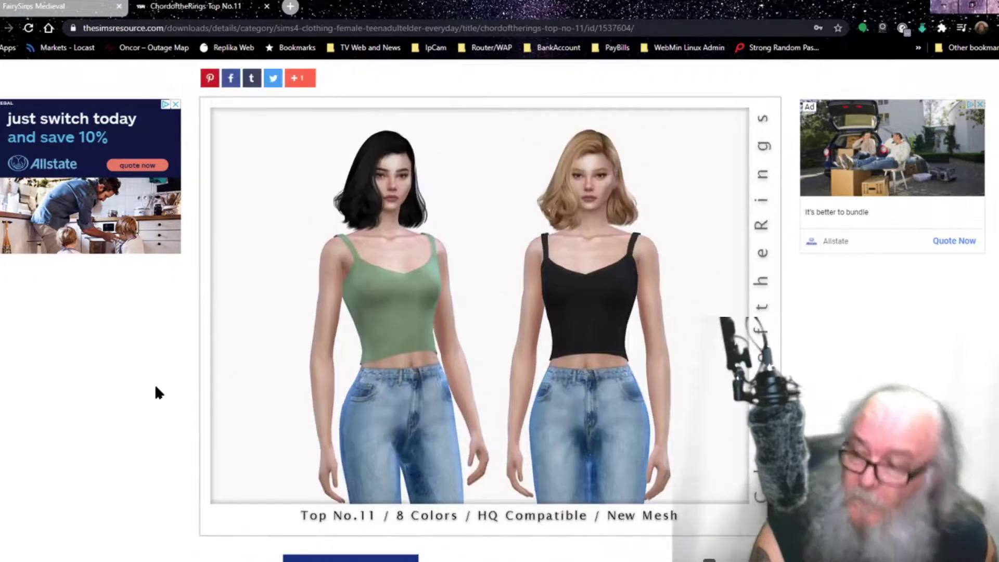
scroll(156, 391, "down", 3)
scroll(155, 388, "down", 2)
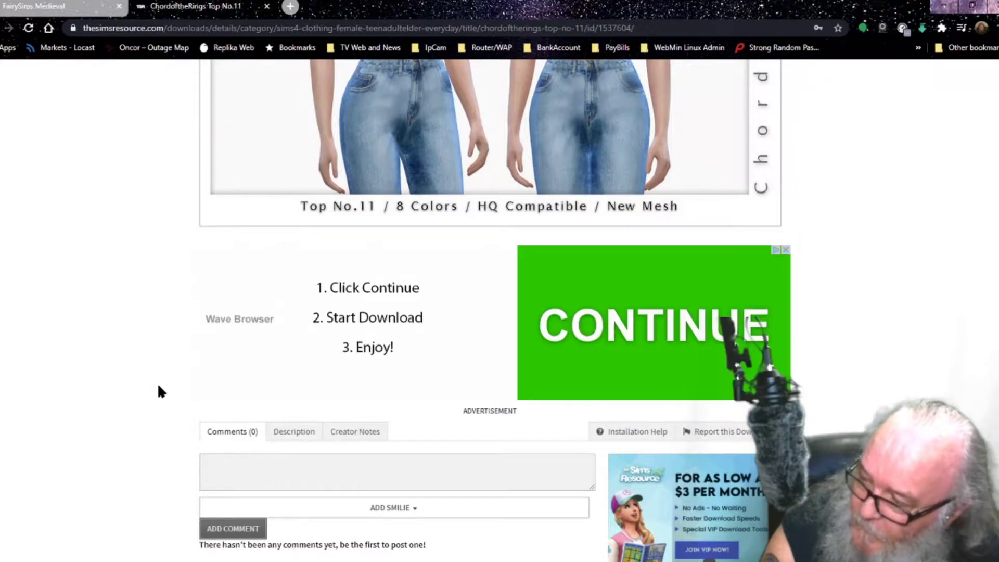
scroll(158, 386, "down", 2)
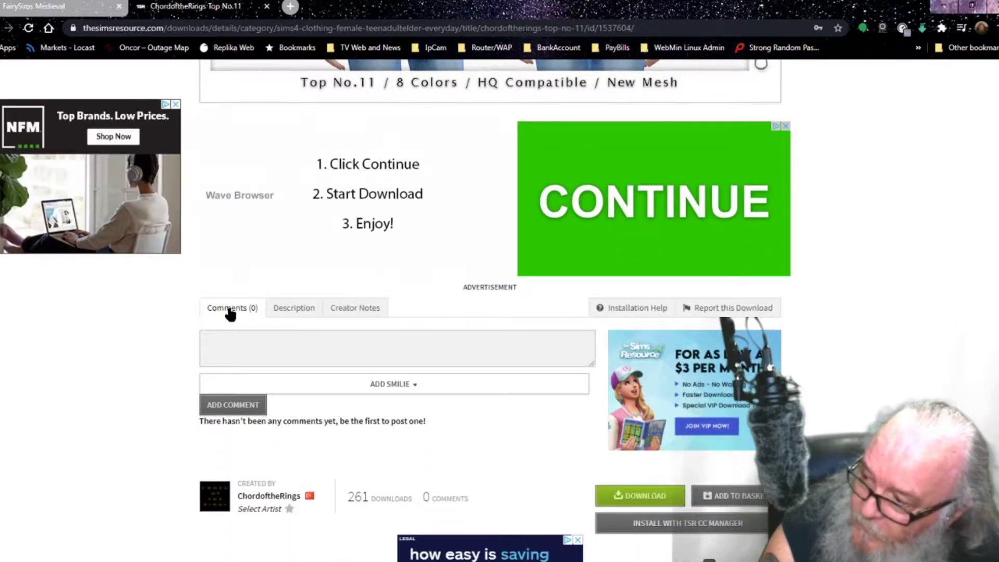
Read the item's Description, Creator Notes and Comments sections
left_click(289, 308)
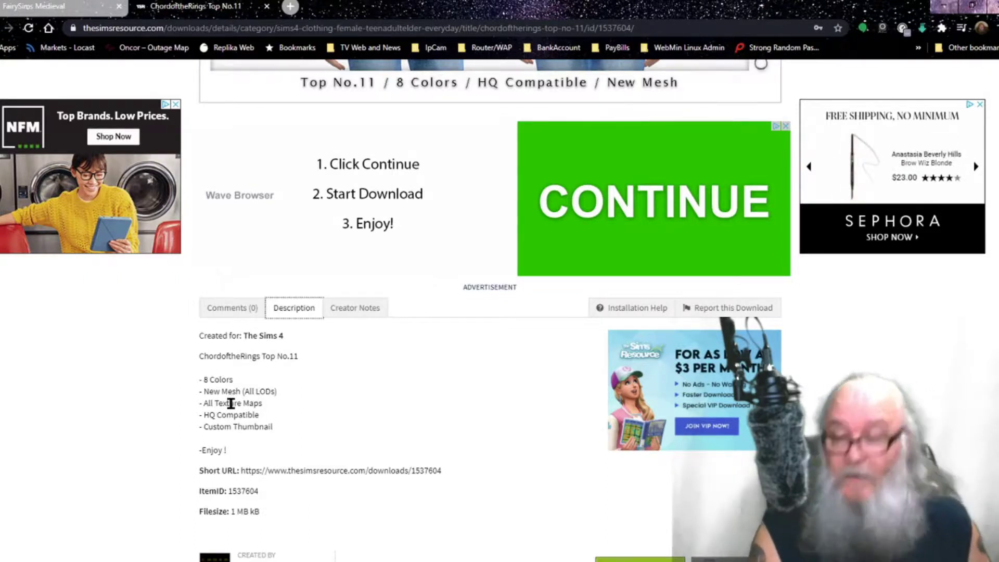
left_click(345, 320)
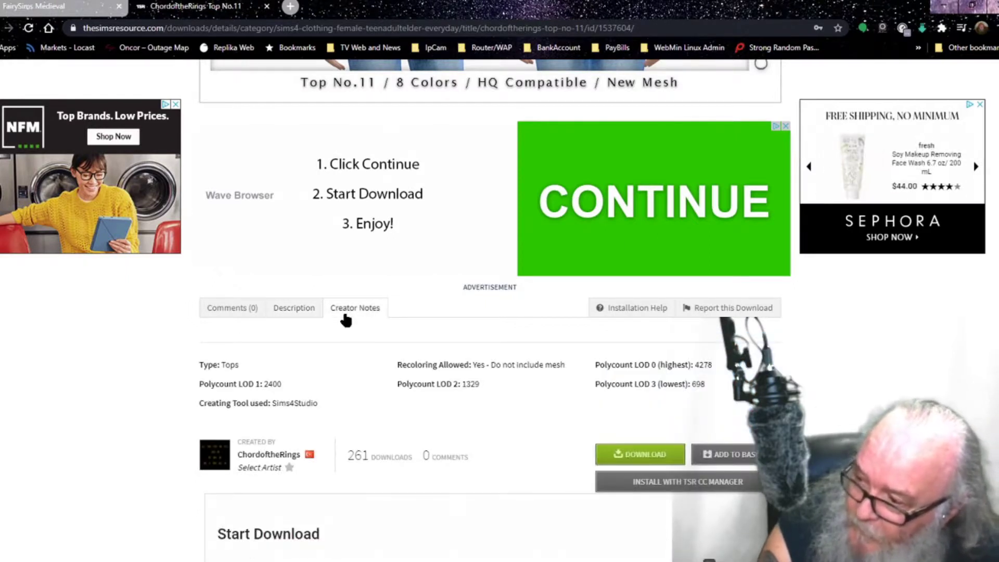
left_click(345, 320)
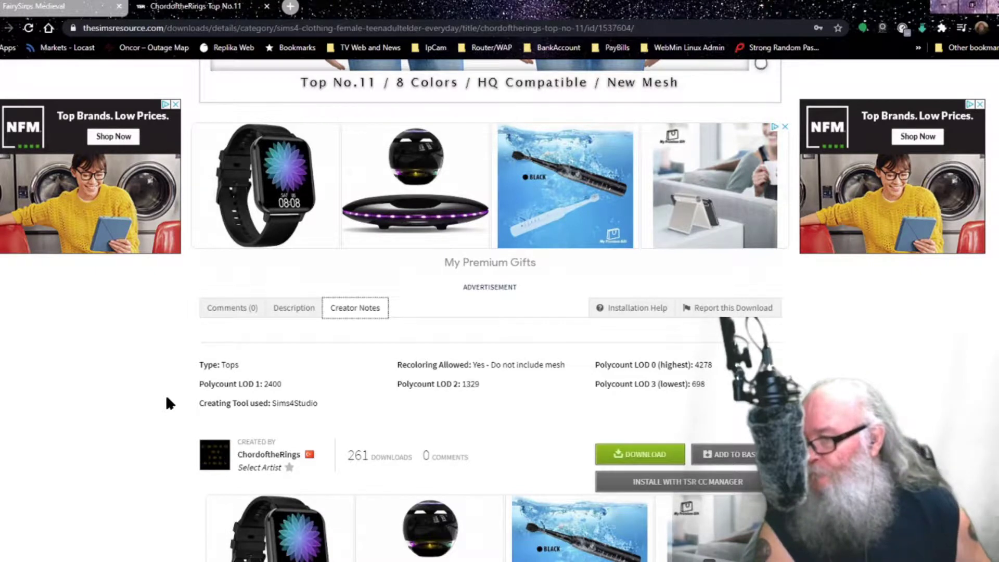
scroll(166, 398, "down", 2)
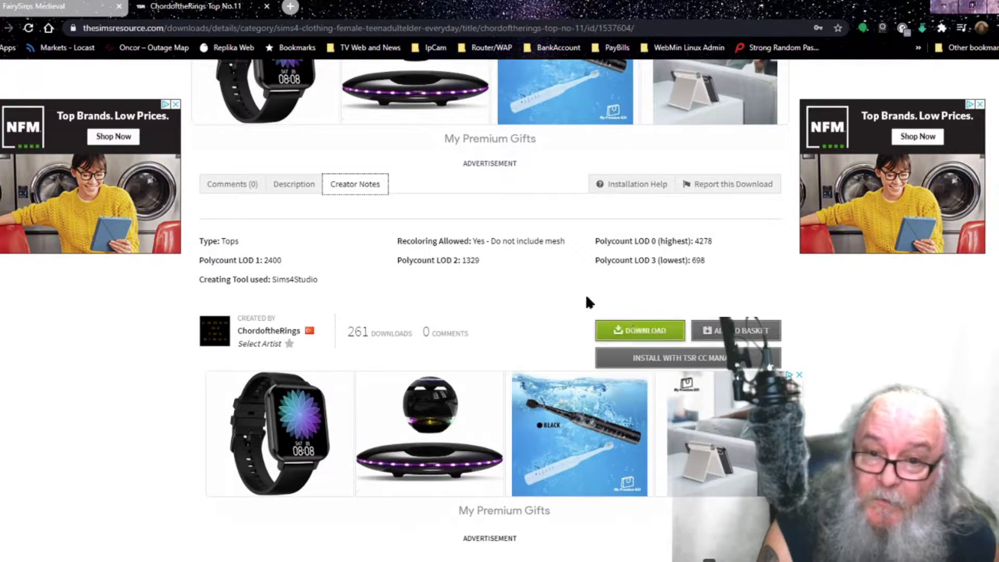
left_click(236, 185)
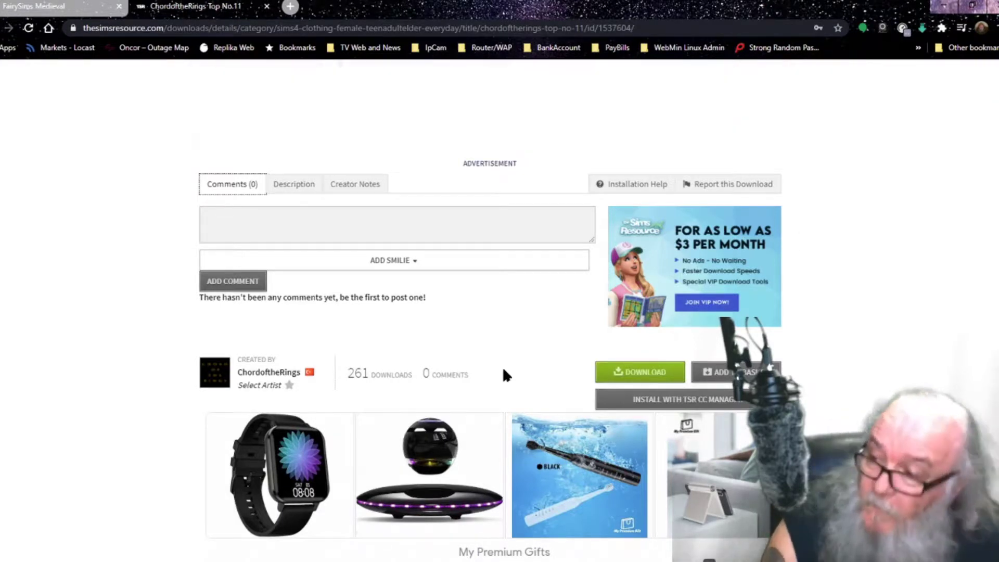
left_click(348, 185)
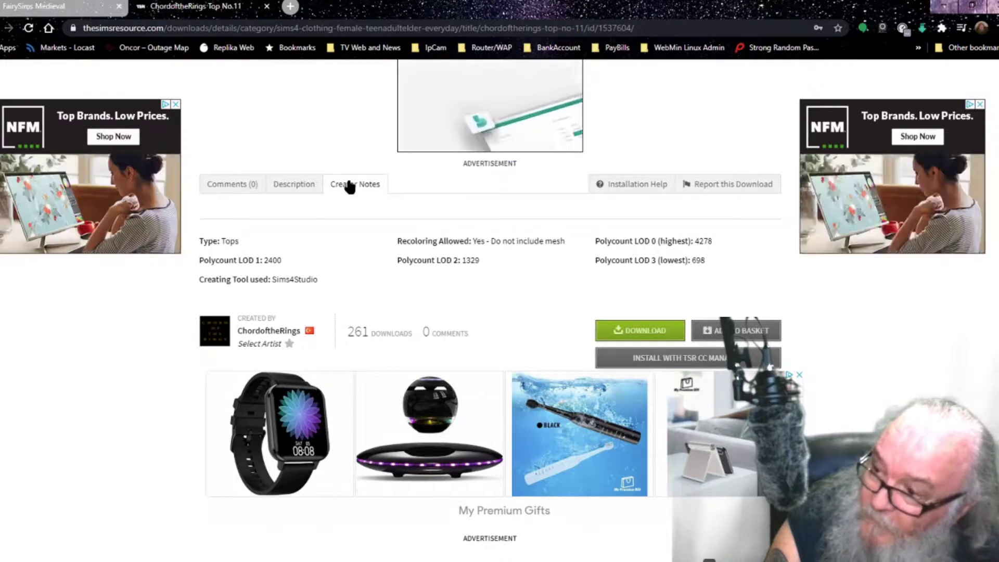
Check the item's publication date in the page header and start the download of ChordoftheRings Top No.11
scroll(349, 185, "up", 10)
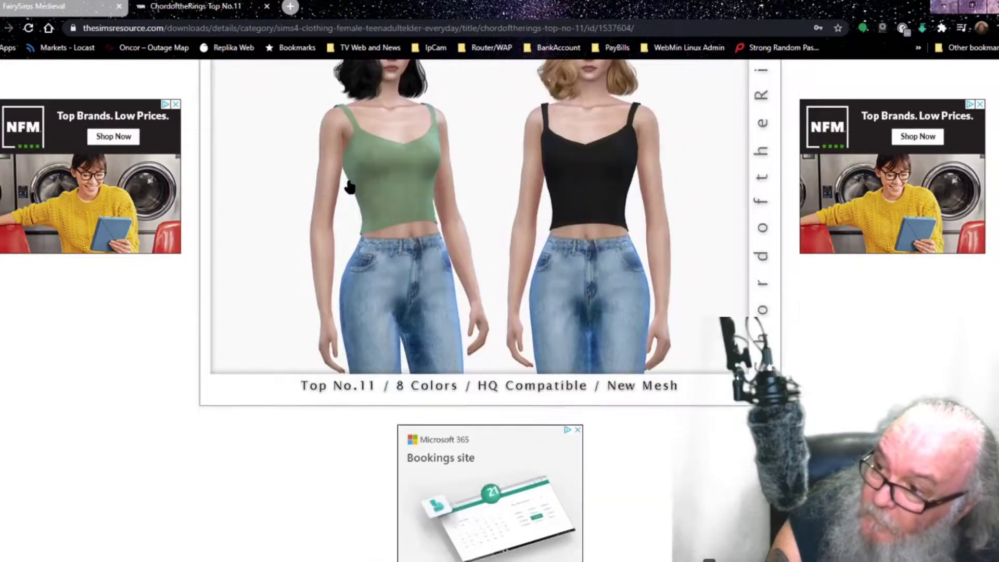
scroll(348, 185, "up", 3)
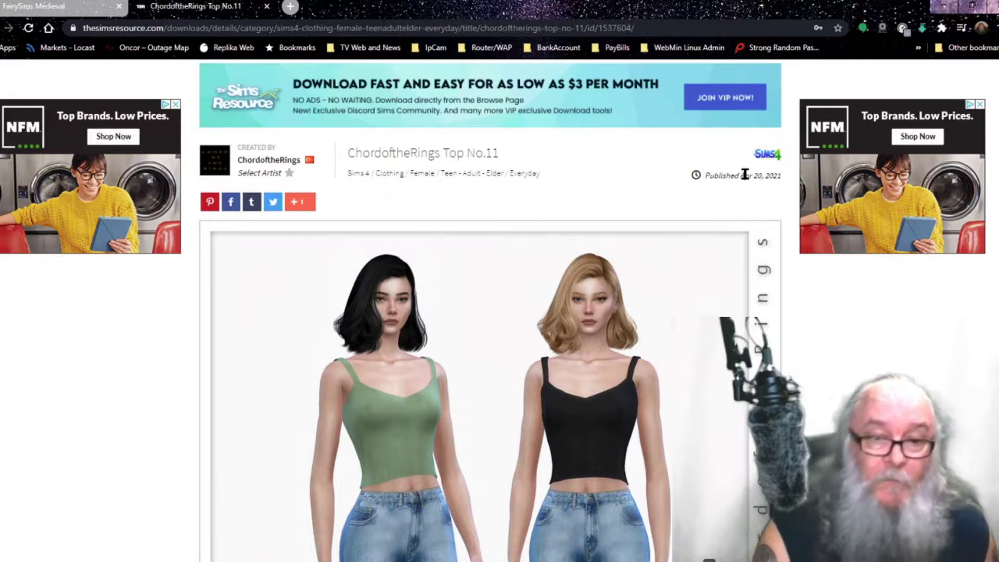
scroll(654, 258, "down", 3)
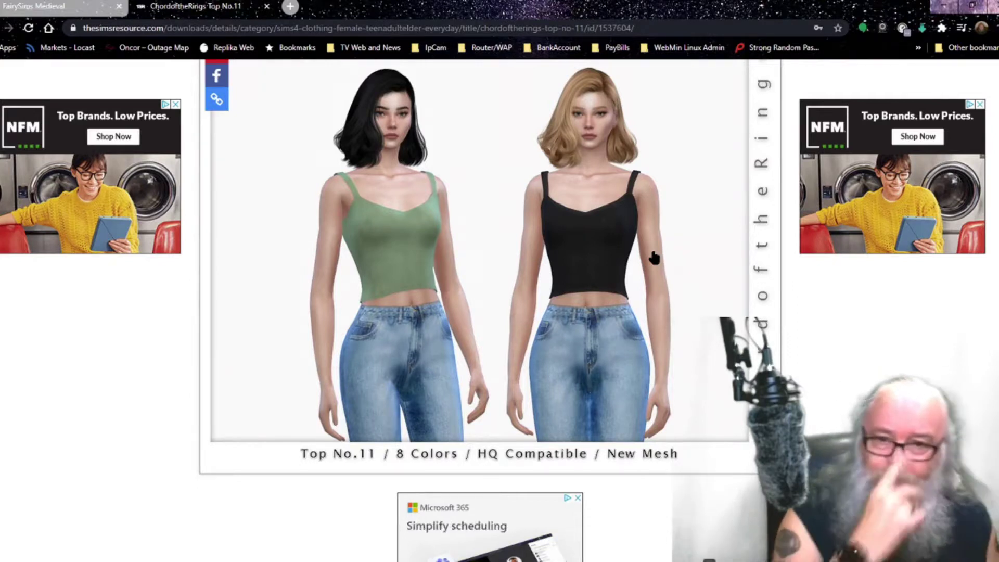
scroll(654, 258, "down", 4)
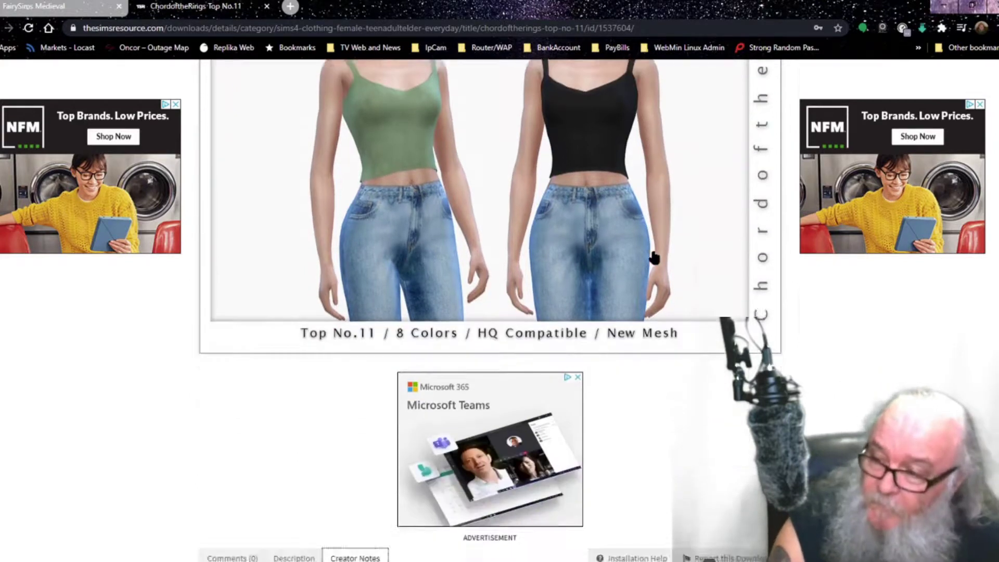
scroll(654, 255, "down", 2)
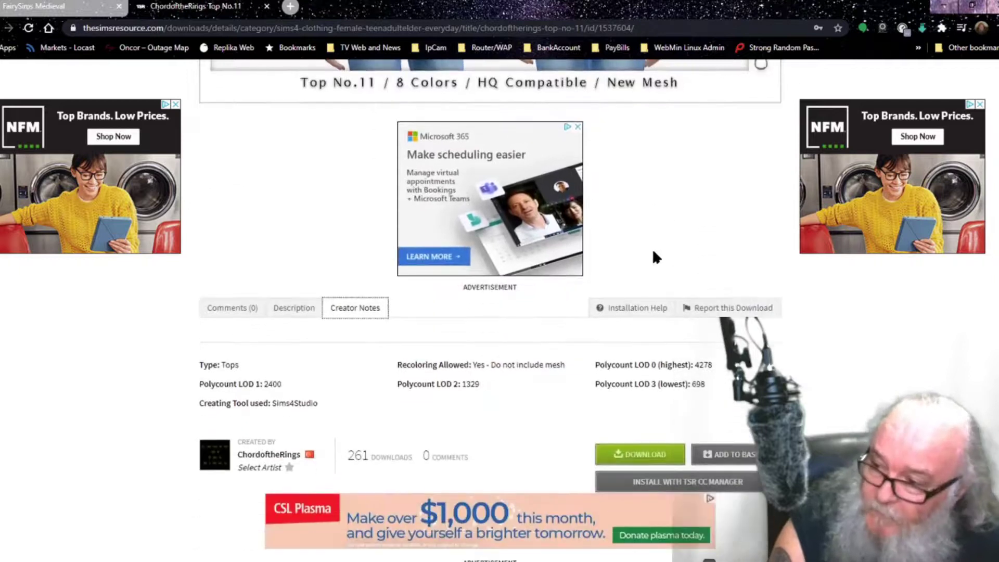
scroll(654, 254, "down", 2)
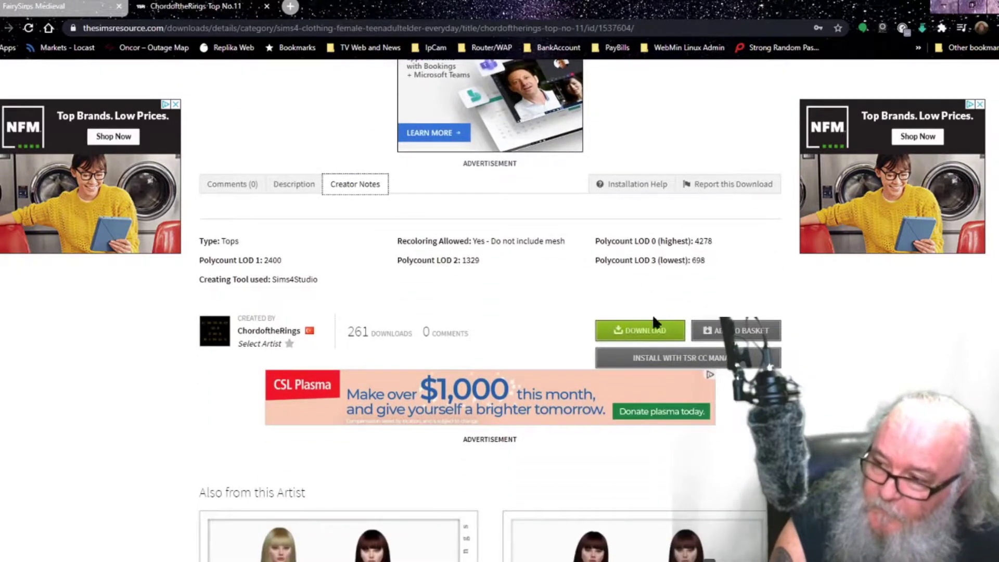
left_click(655, 332)
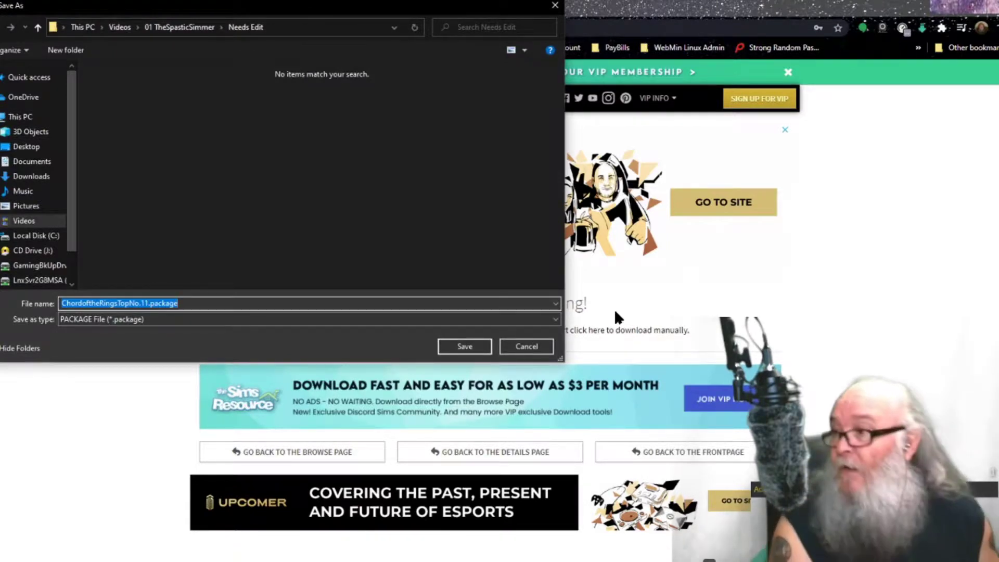
Save ChordoftheRingsTopNo.11.package into the CC for 4-20-21 folder inside Downloads, keeping the suggested file name
left_click_drag(297, 15, 383, 84)
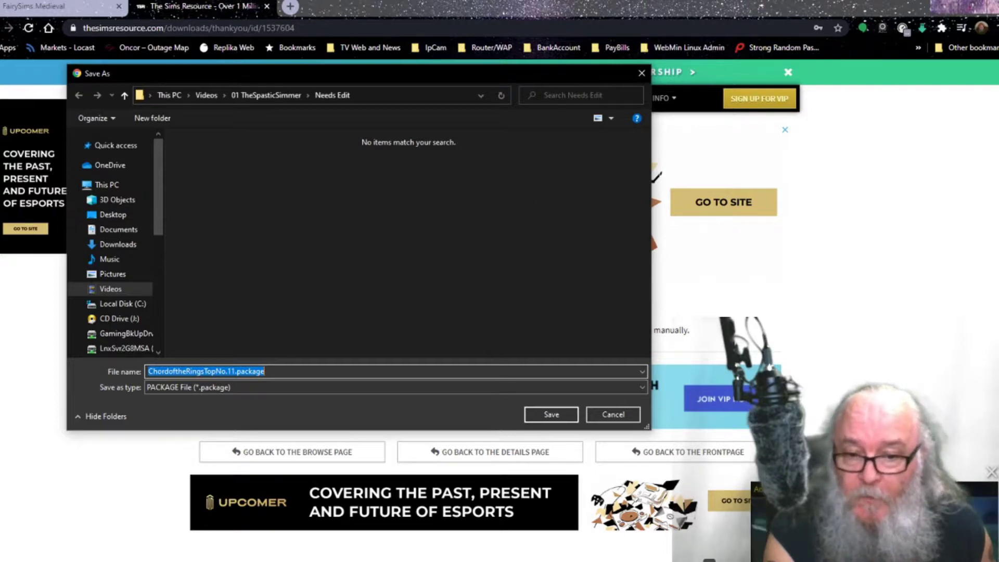
key("alt+Tab")
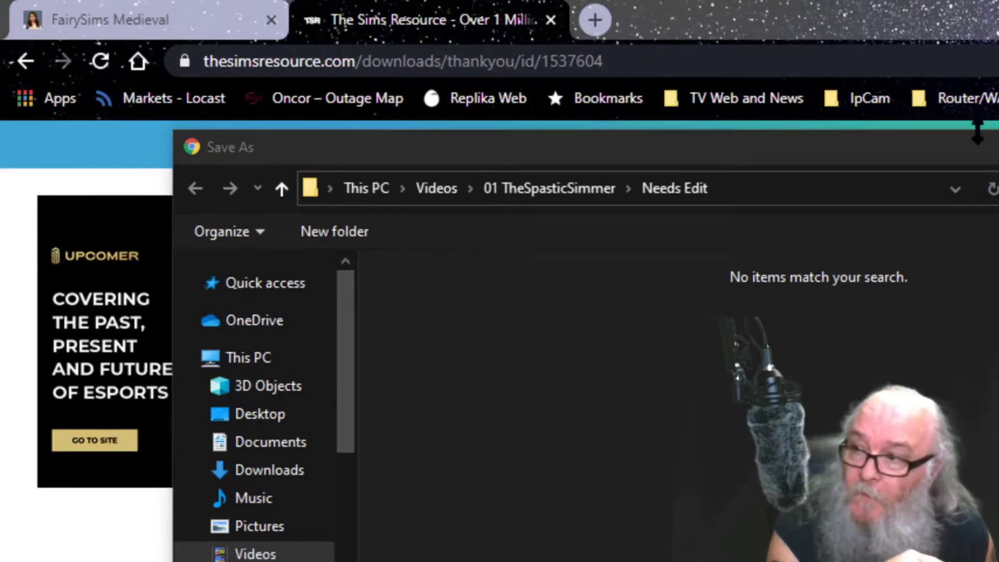
left_click_drag(979, 156, 843, 36)
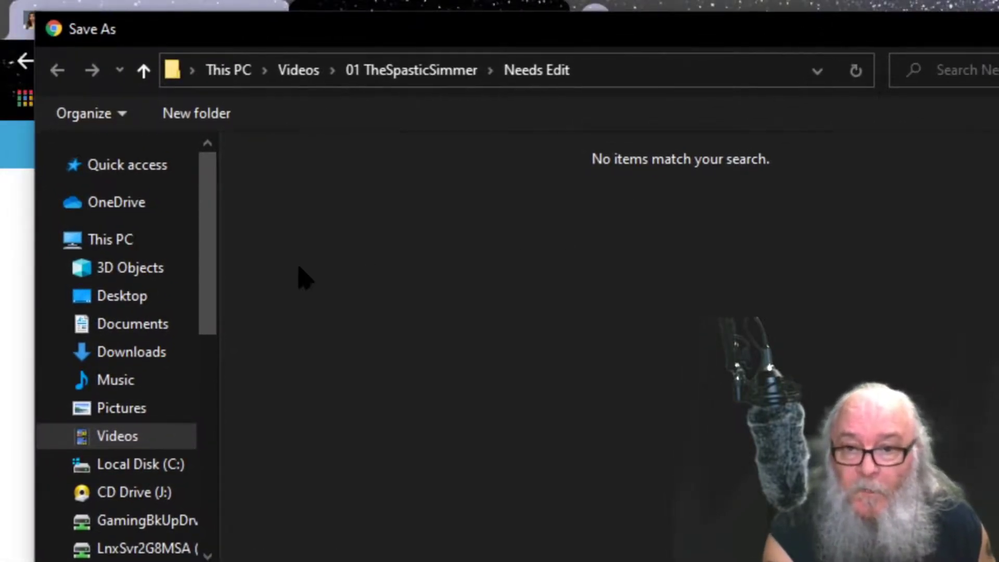
left_click(121, 329)
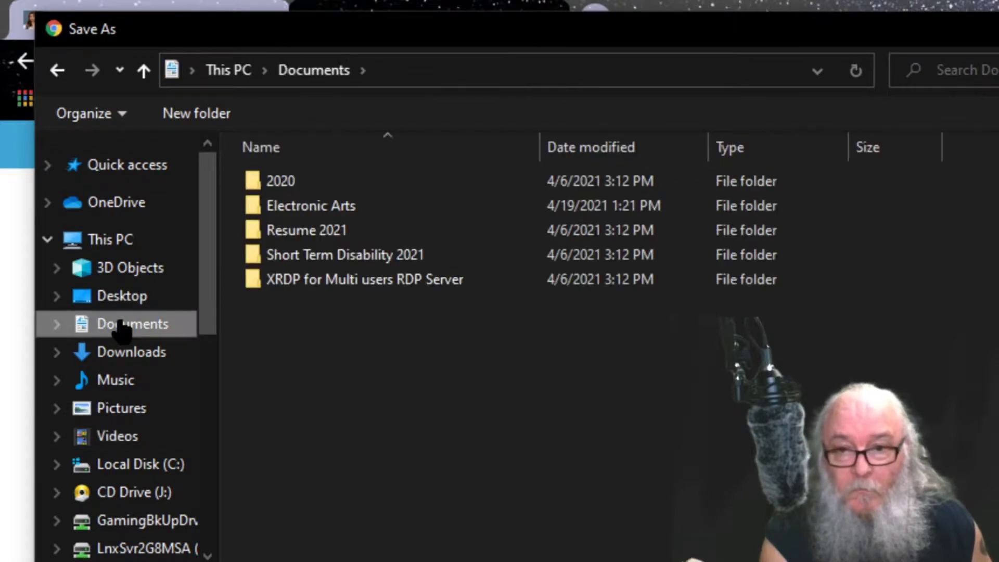
left_click(137, 359)
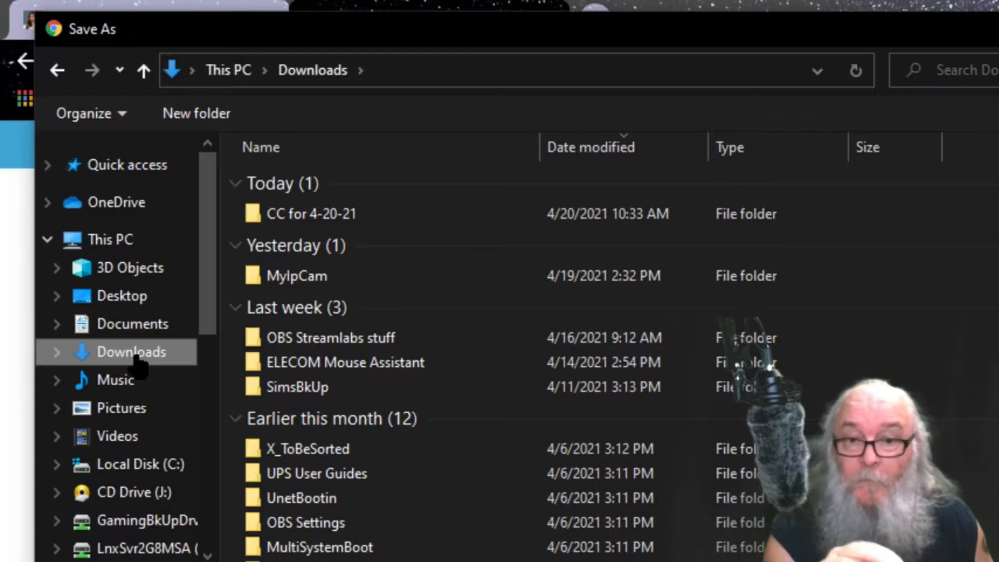
double_click(326, 215)
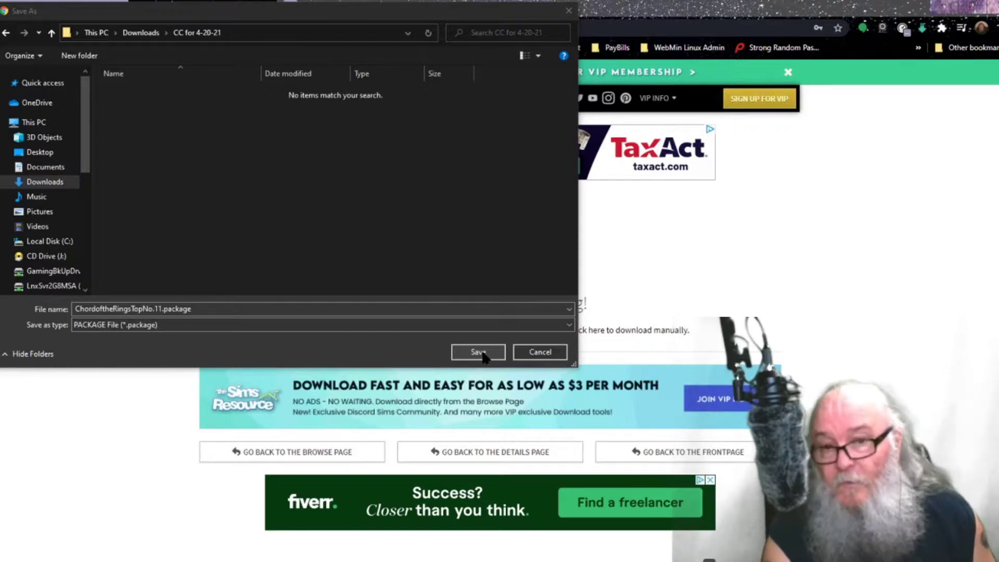
left_click(135, 307)
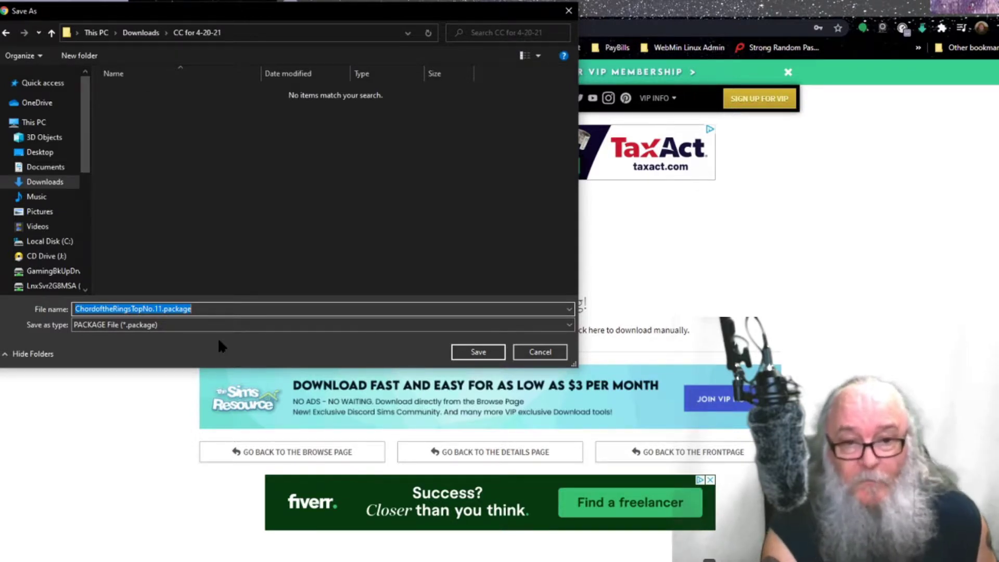
left_click(461, 354)
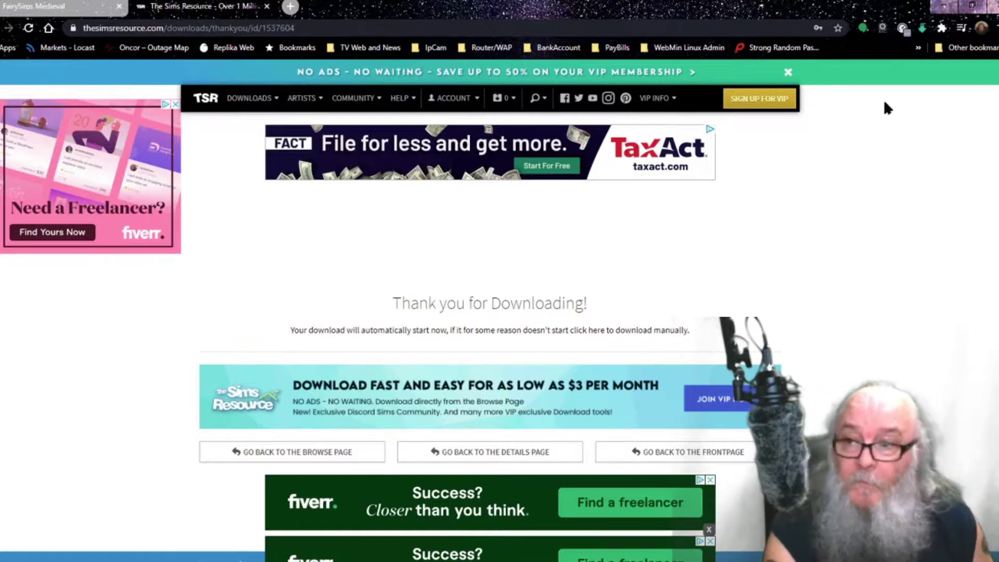
Switch to File Explorer and check the saved package file in the CC for 4-20-21 folder
left_click(942, 5)
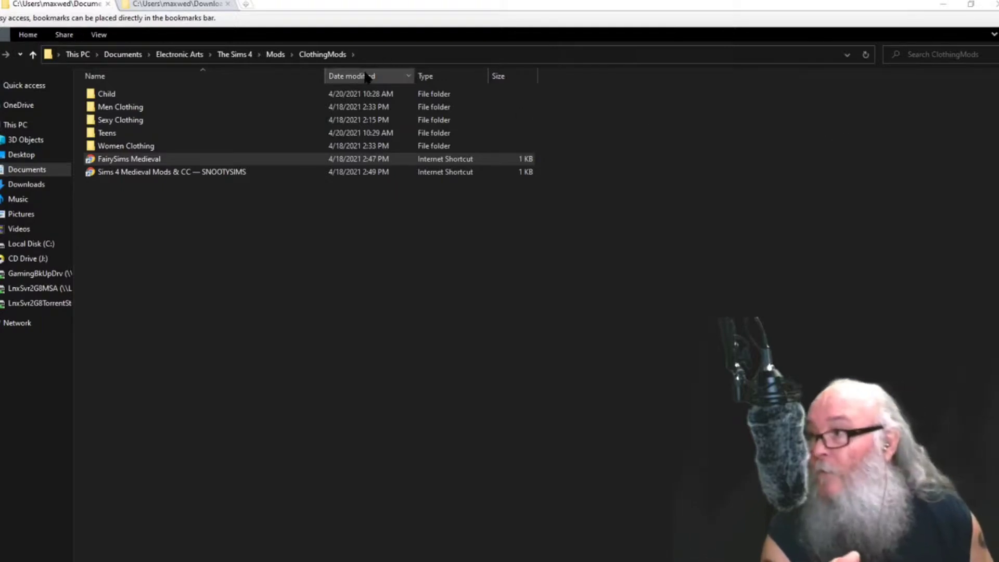
left_click(169, 4)
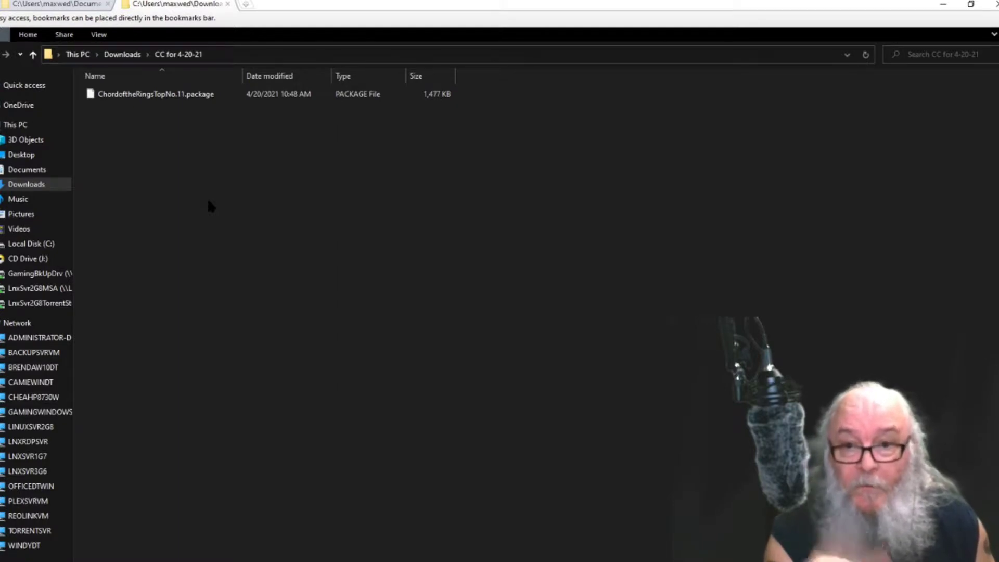
left_click(178, 98)
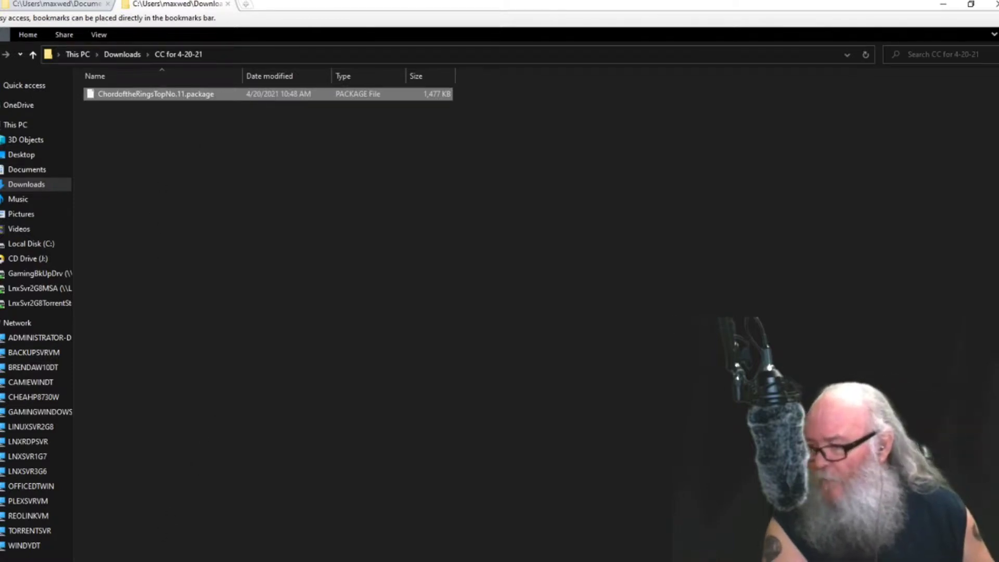
Switch to Chrome and go back to the details page of ChordoftheRings Top No.11 on The Sims Resource
mouse_move(174, 561)
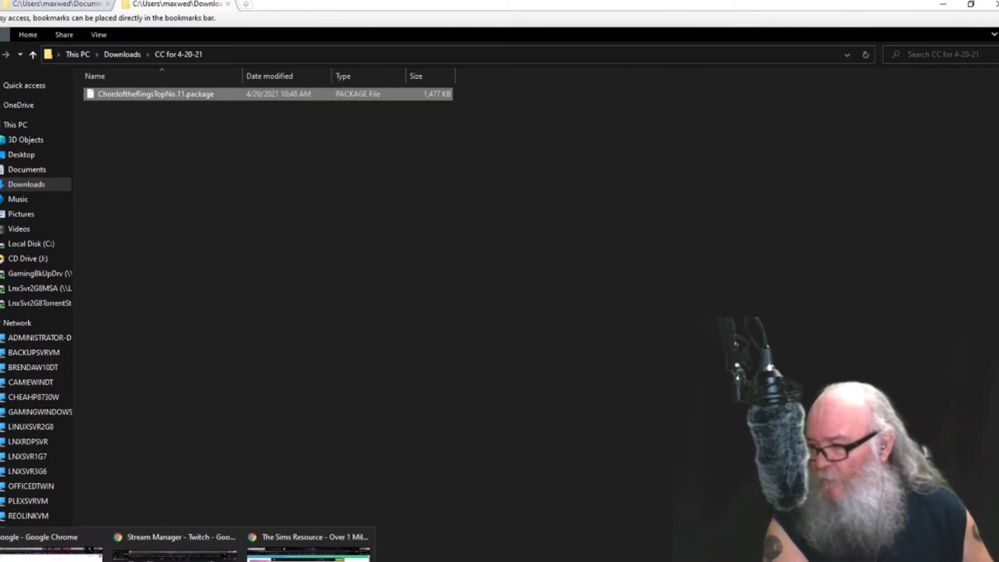
left_click(308, 549)
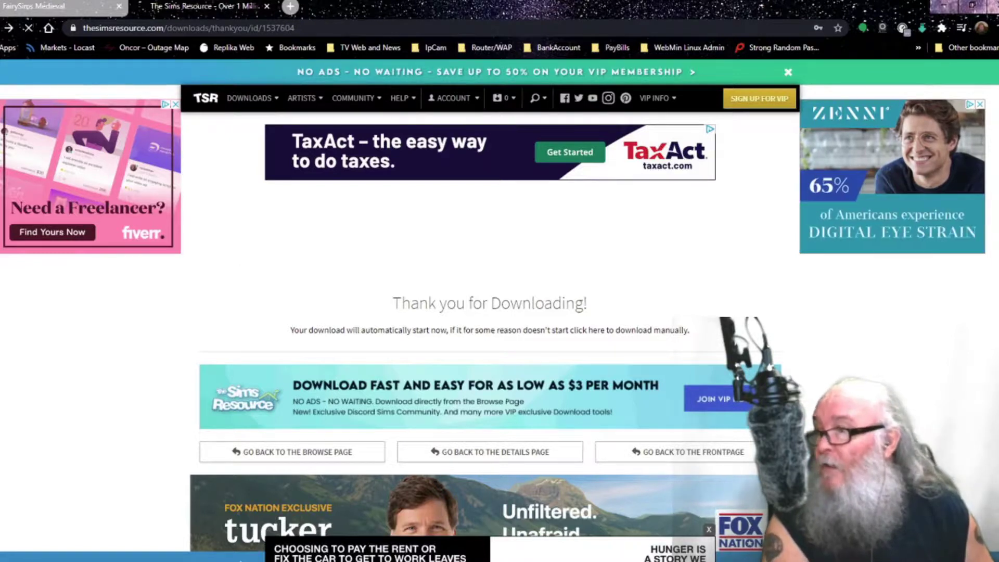
key("alt+Left")
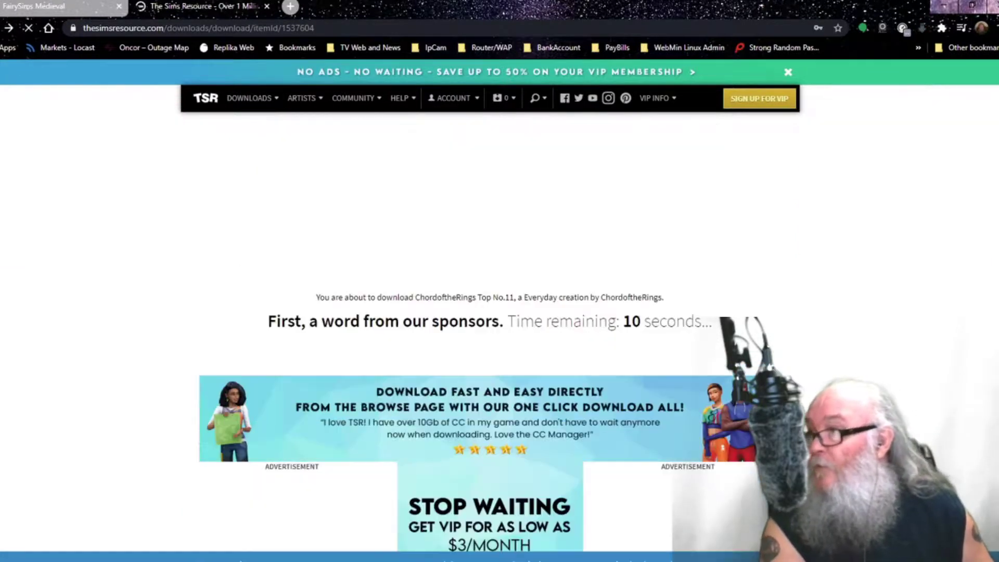
key("alt+Left")
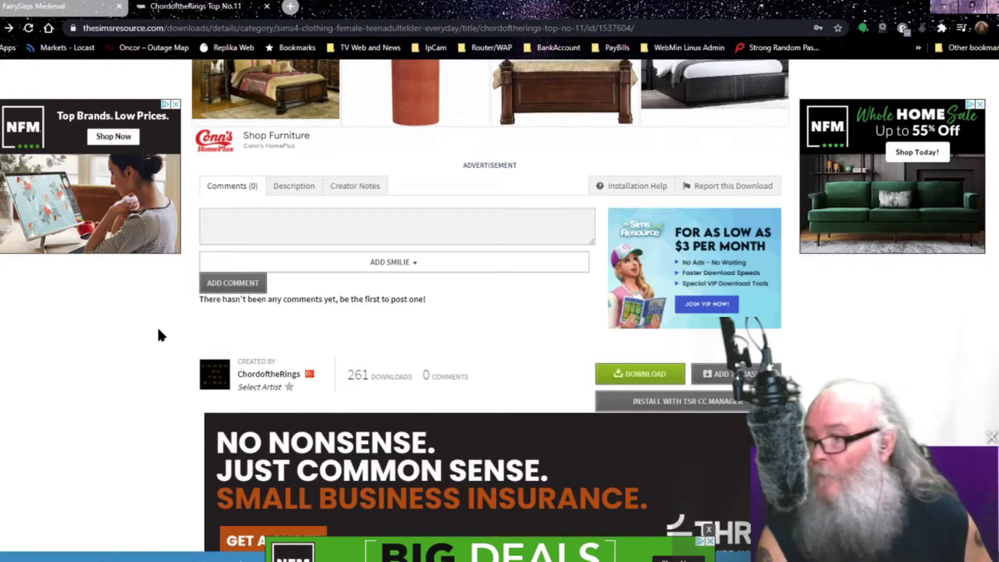
Post a comment containing only the :D smilie on the item and dismiss the confirmation
left_click(392, 263)
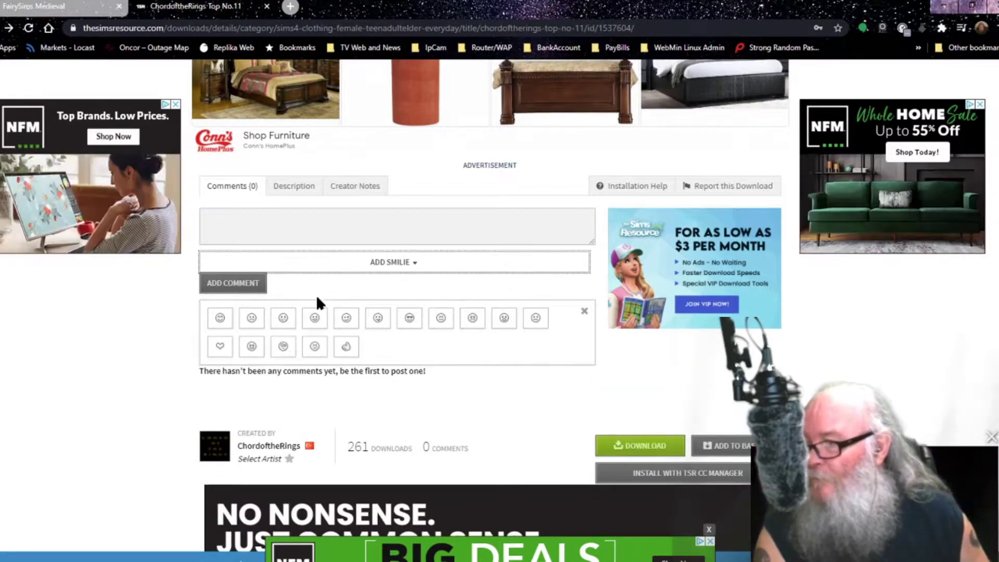
left_click(315, 320)
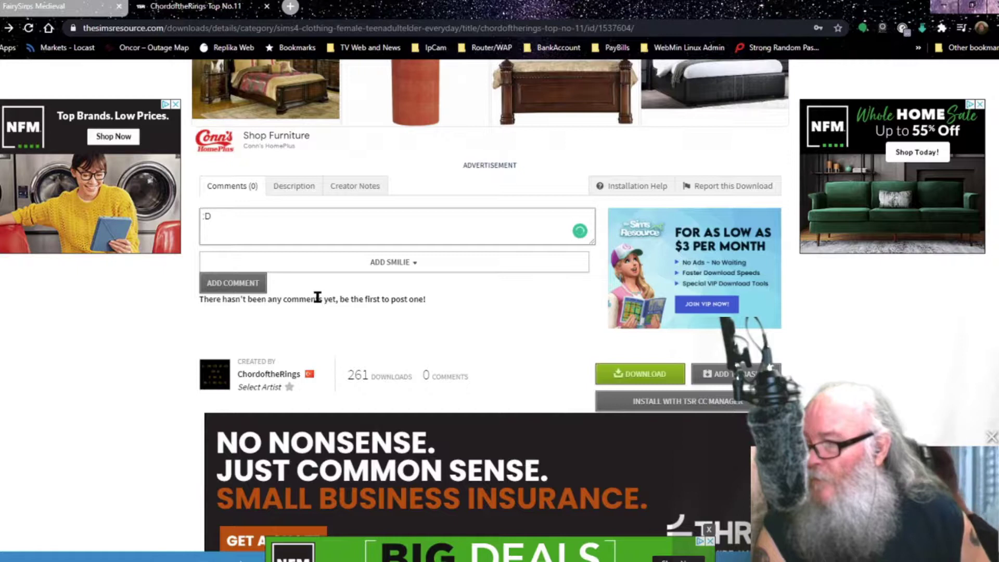
left_click(318, 298)
left_click(247, 284)
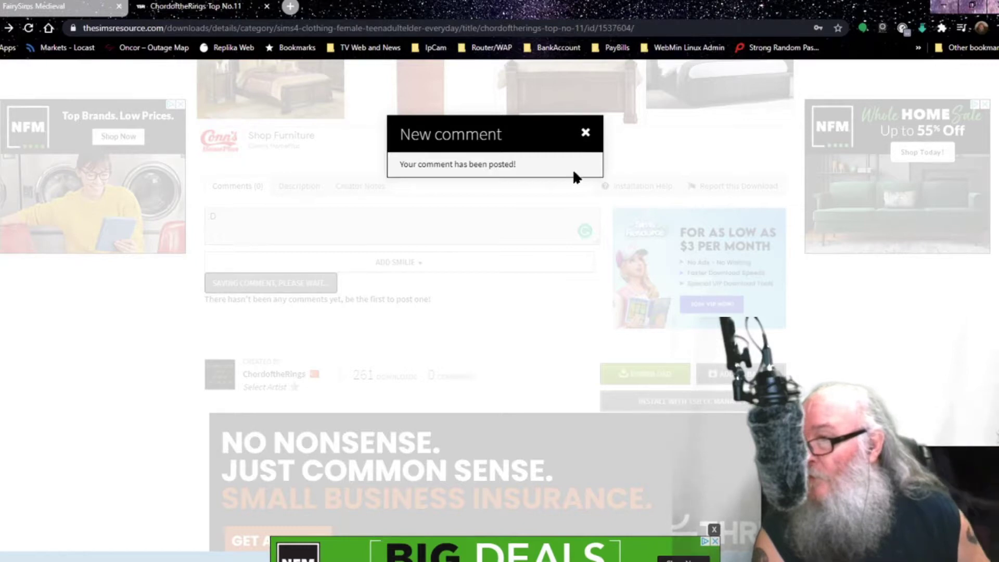
left_click(585, 132)
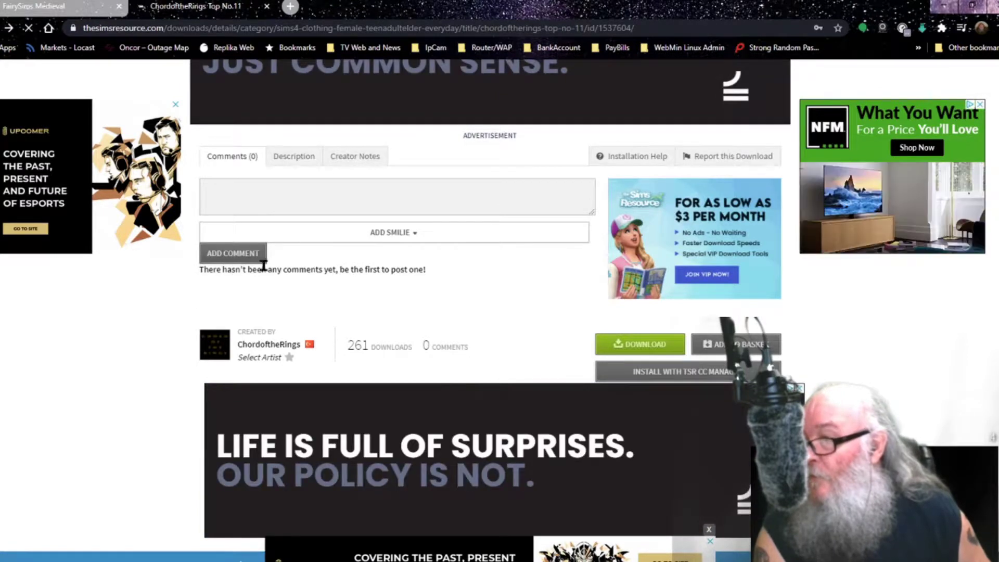
left_click(389, 235)
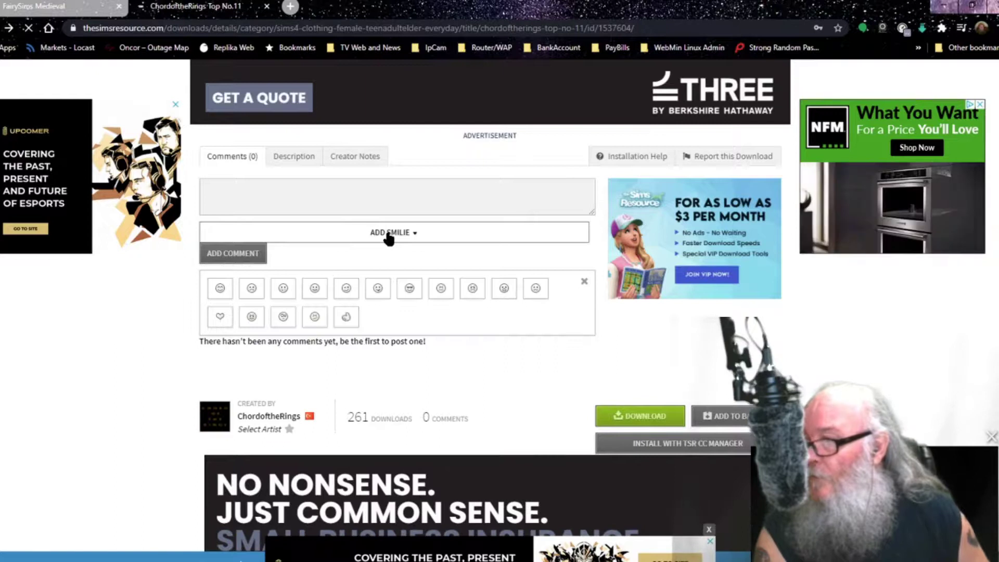
left_click(285, 292)
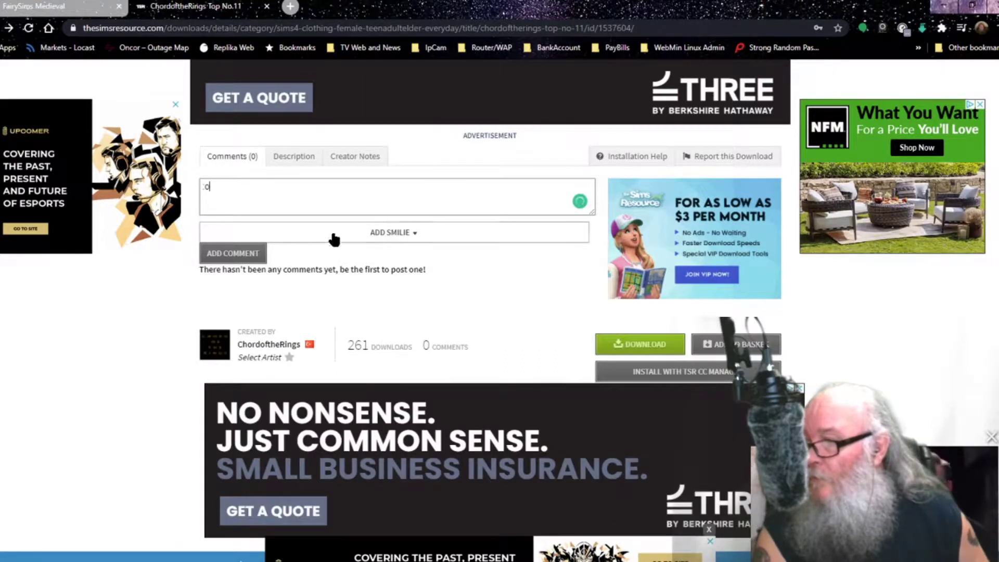
left_click(379, 232)
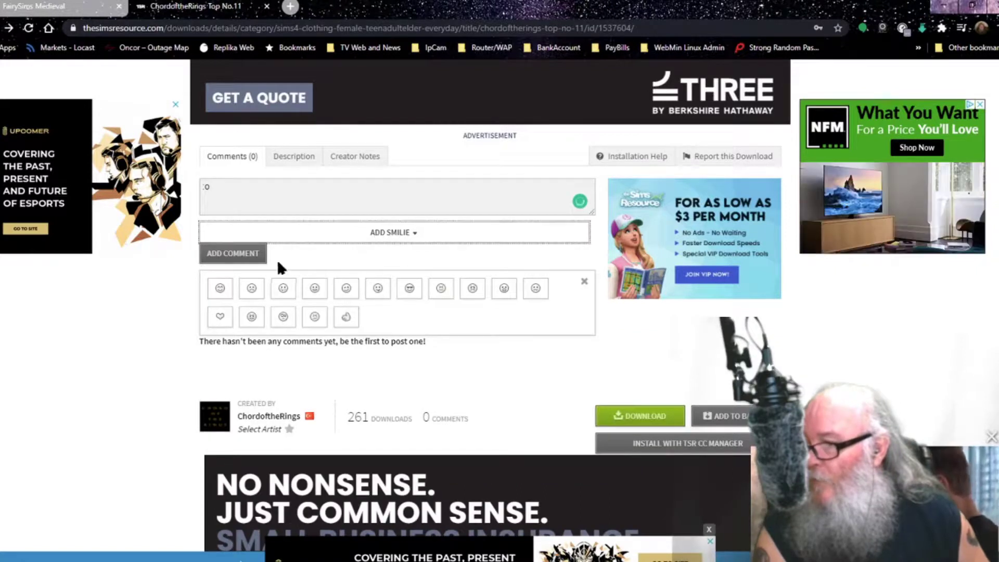
left_click(220, 288)
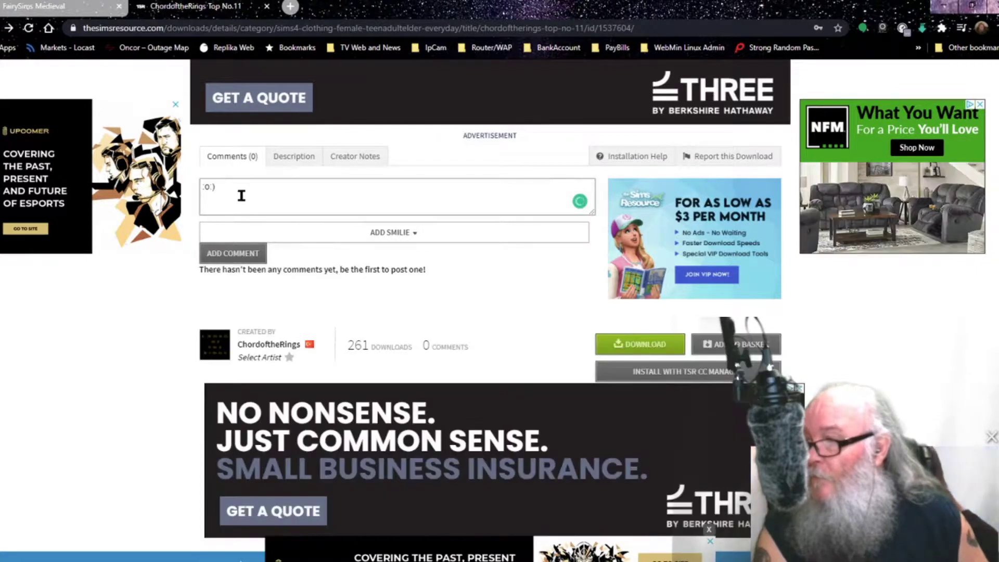
key("BackSpace")
key("BackSpace")
key("BackSpace")
key("BackSpace")
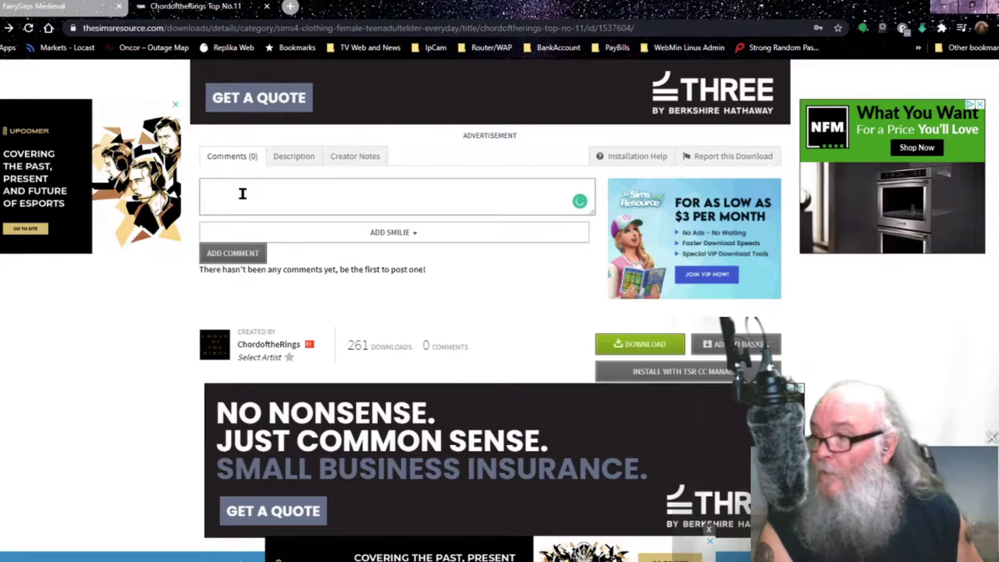
Post the comment ":) Thank you for the CC really well done" on the item and dismiss the confirmation
type(":")
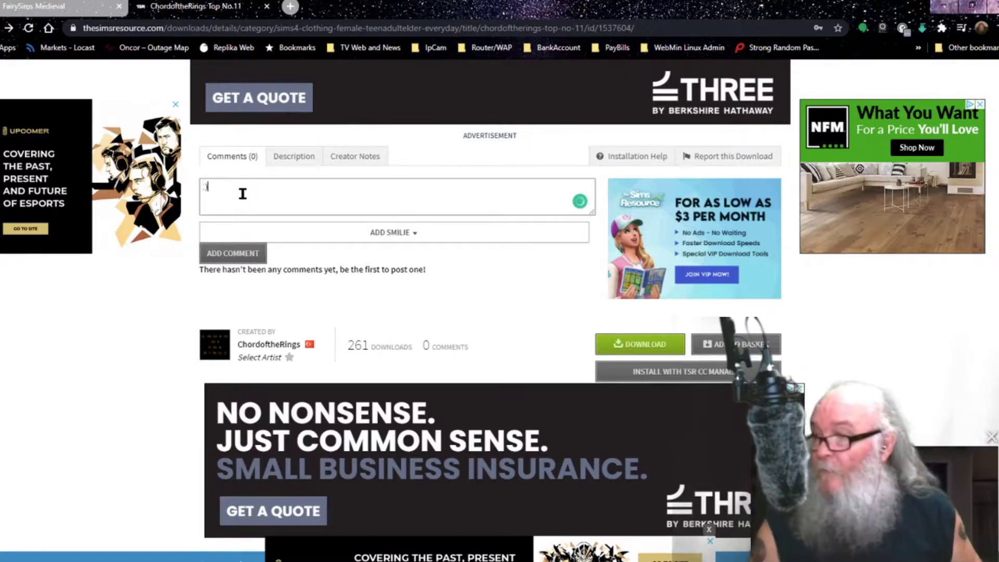
type("Thank")
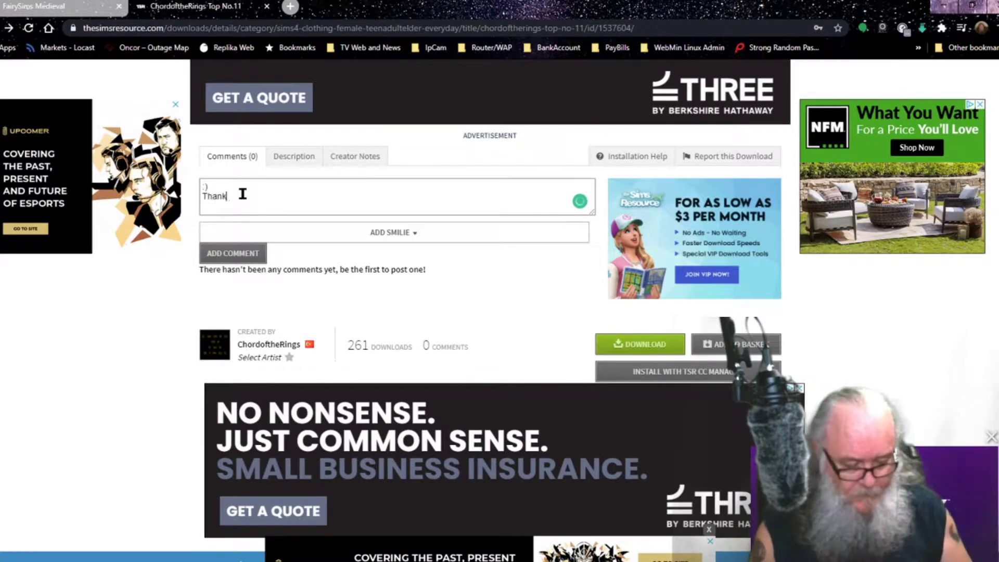
type(" you for ther")
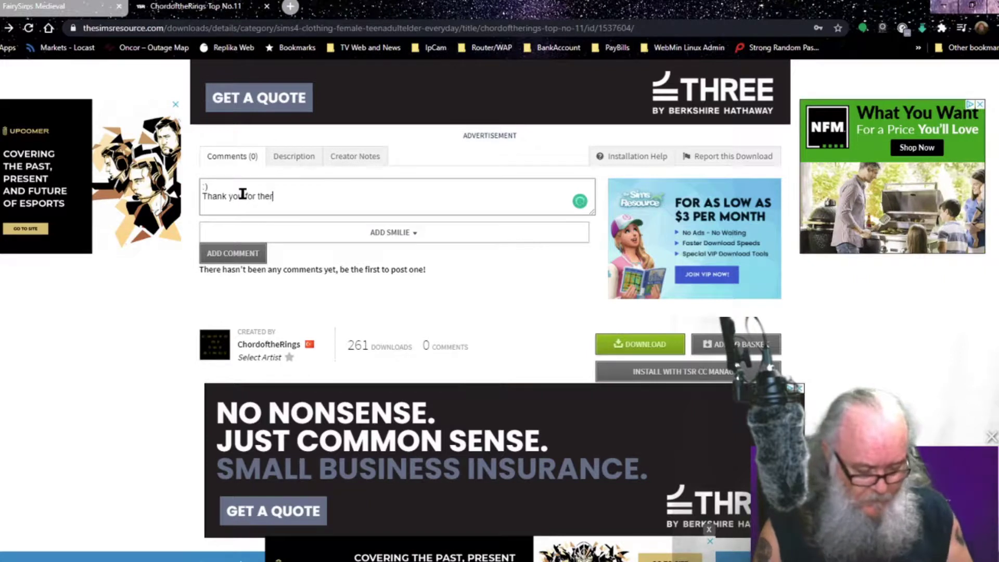
type("the CC re")
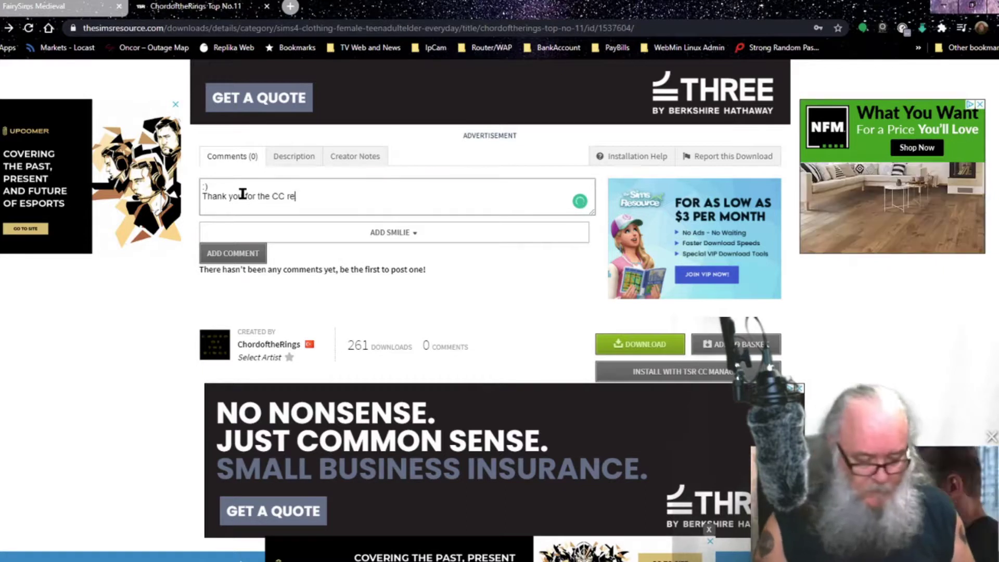
type("ally well done")
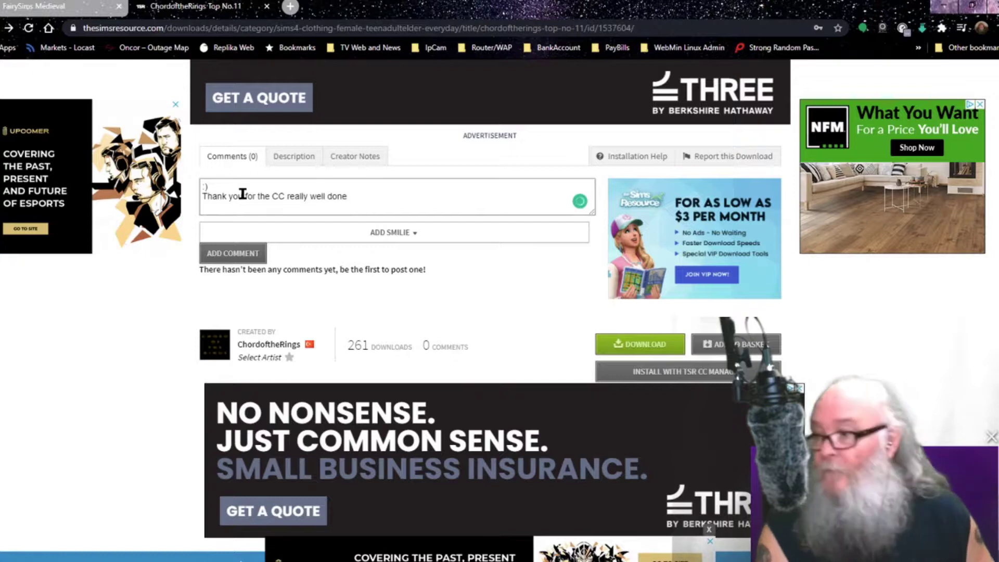
left_click(232, 256)
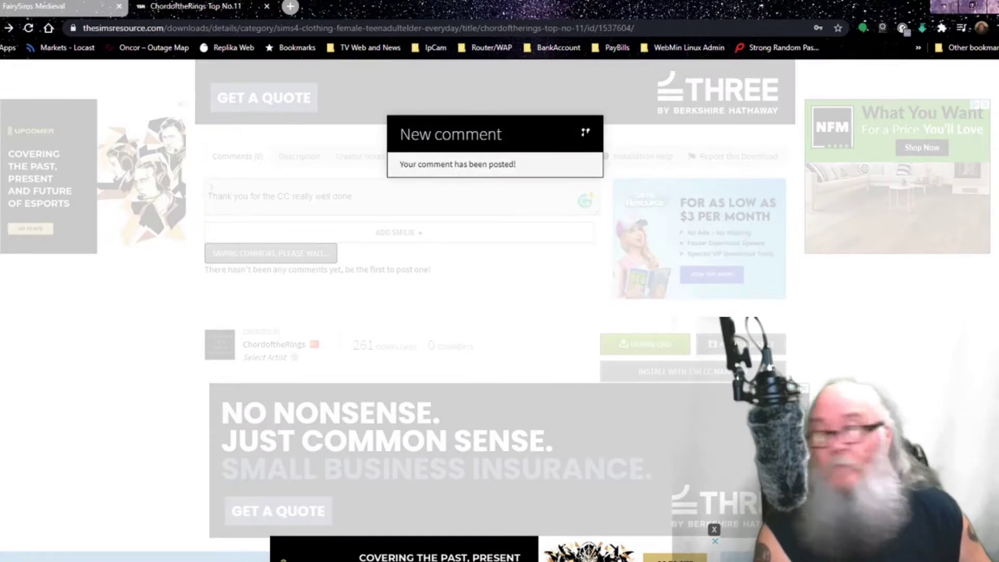
left_click(585, 133)
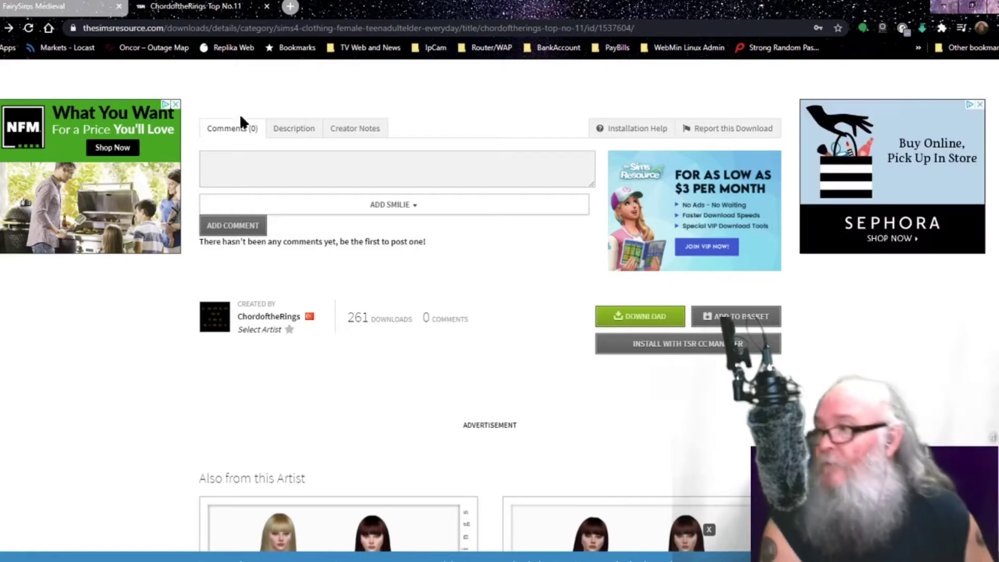
Open the ChordoftheRings artist page and save a shortcut to it in the CC for 4-20-21 folder
scroll(251, 126, "up", 10)
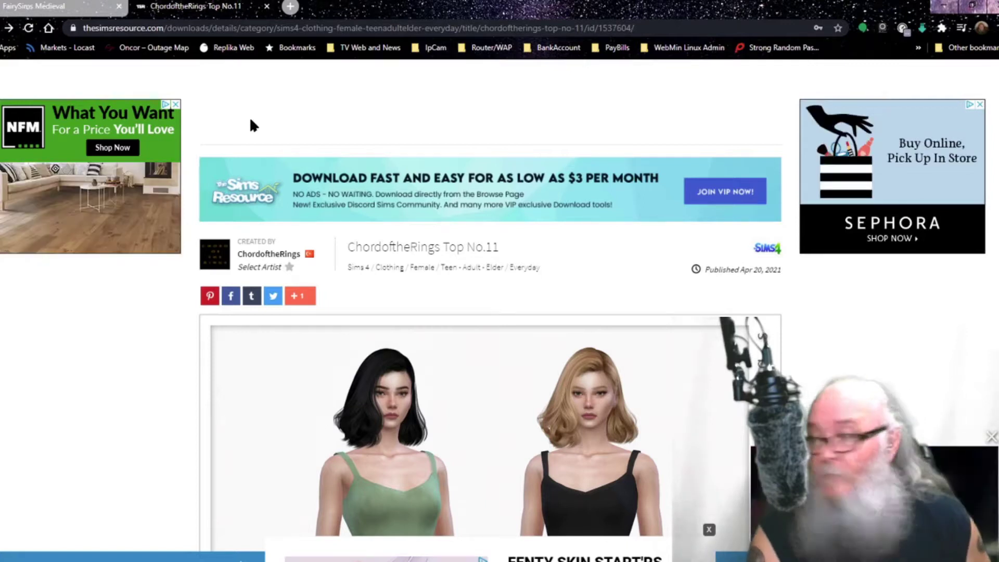
left_click(265, 256)
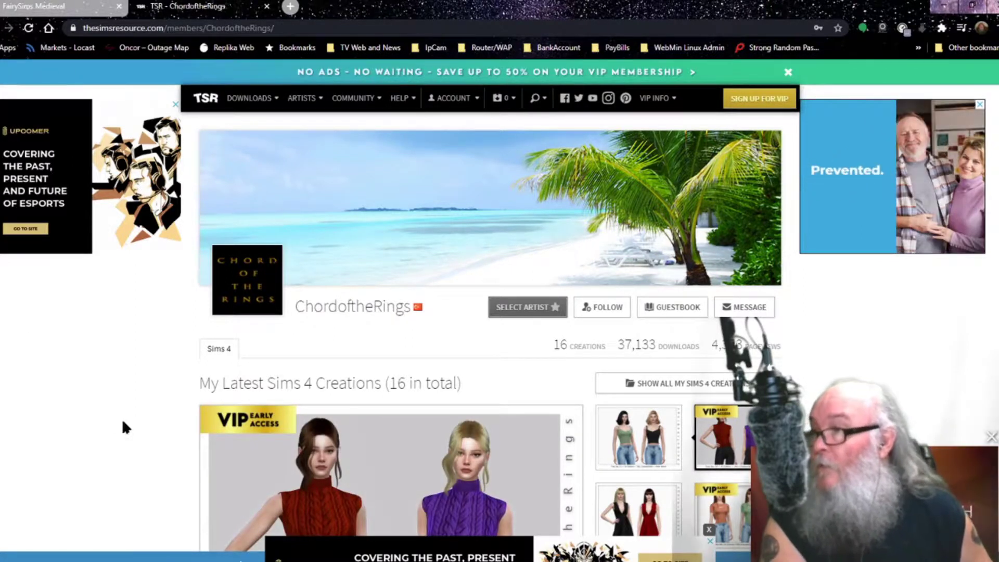
left_click_drag(498, 10, 576, 140)
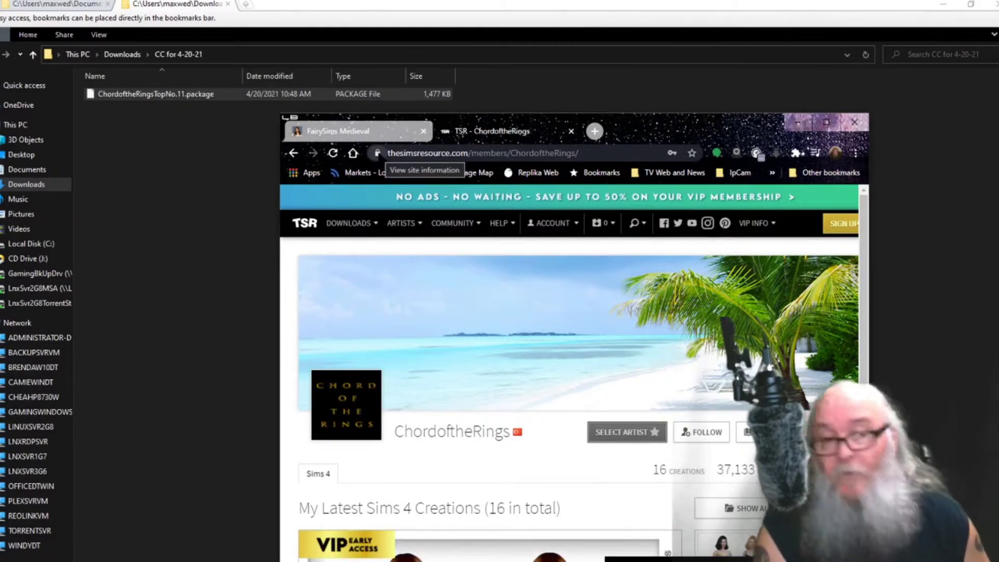
left_click_drag(377, 153, 187, 150)
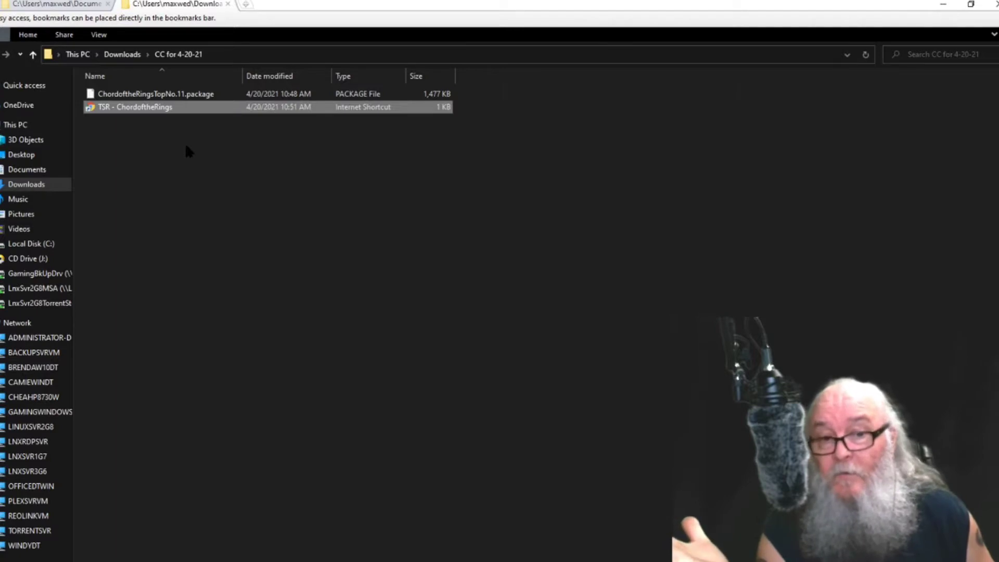
Examine the creator subfolders inside the Women Clothing folder of ClothingMods
left_click(174, 98)
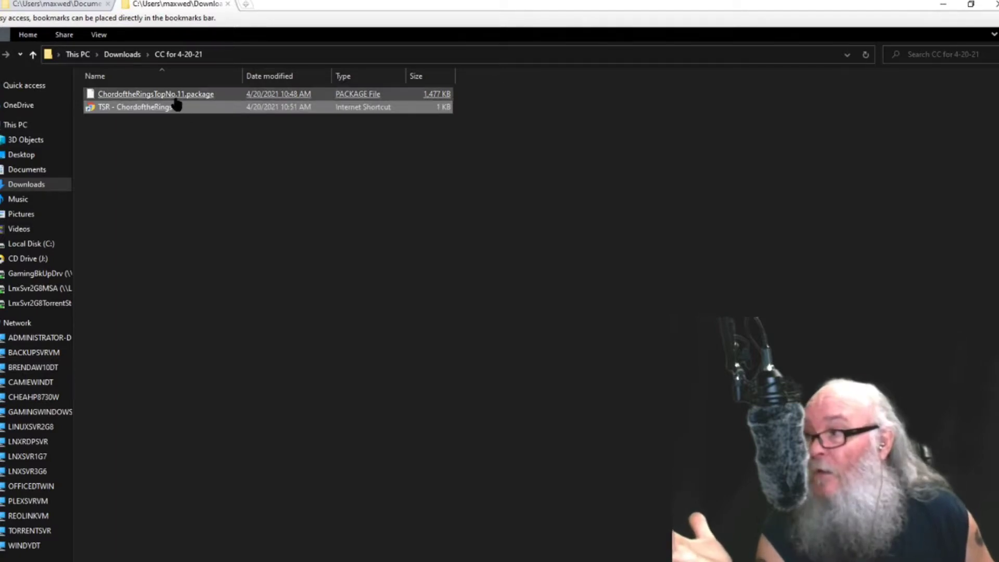
left_click(76, 6)
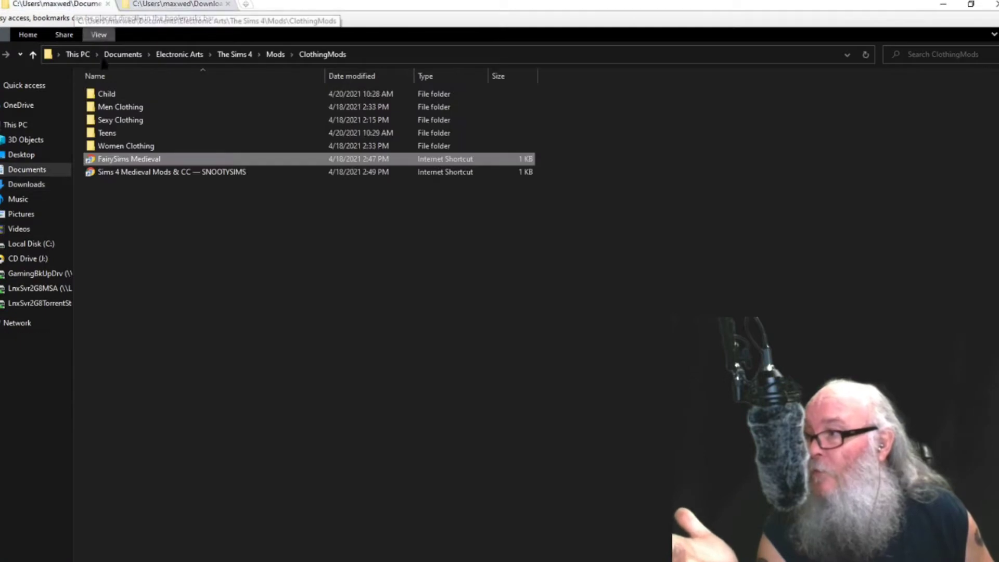
left_click(120, 148)
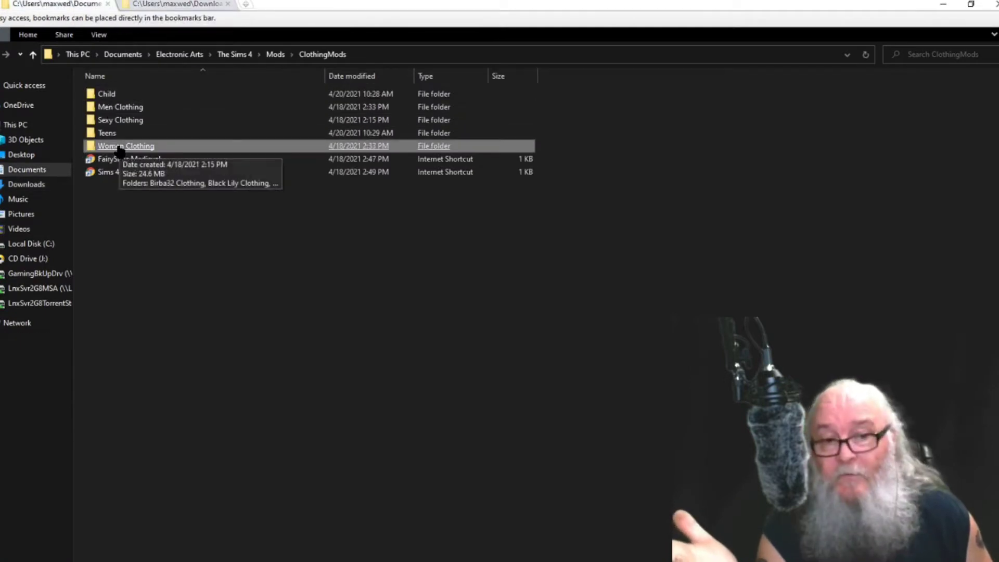
double_click(120, 148)
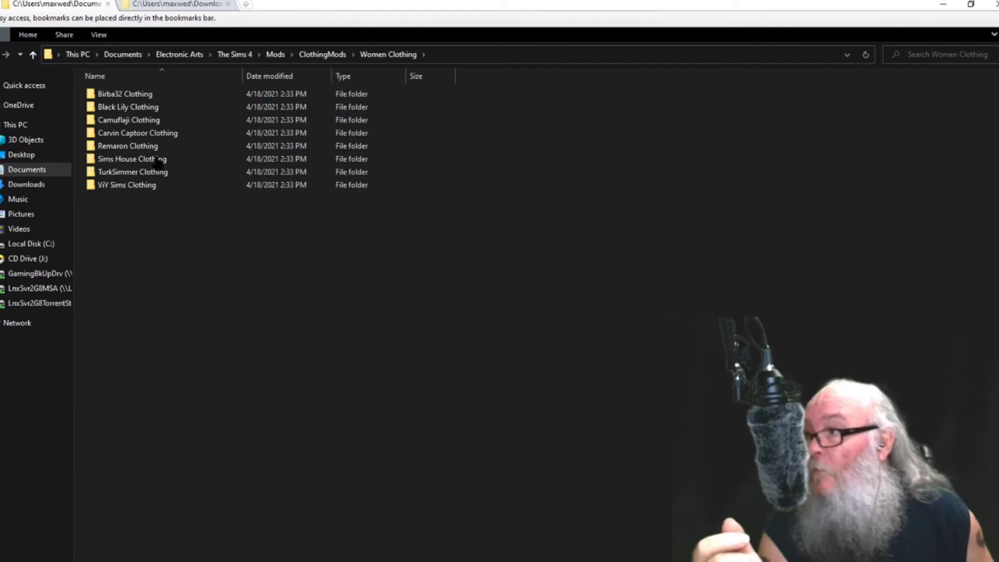
Create a new folder named ChordOfTheRings inside the CC for 4-20-21 downloads folder
left_click(162, 5)
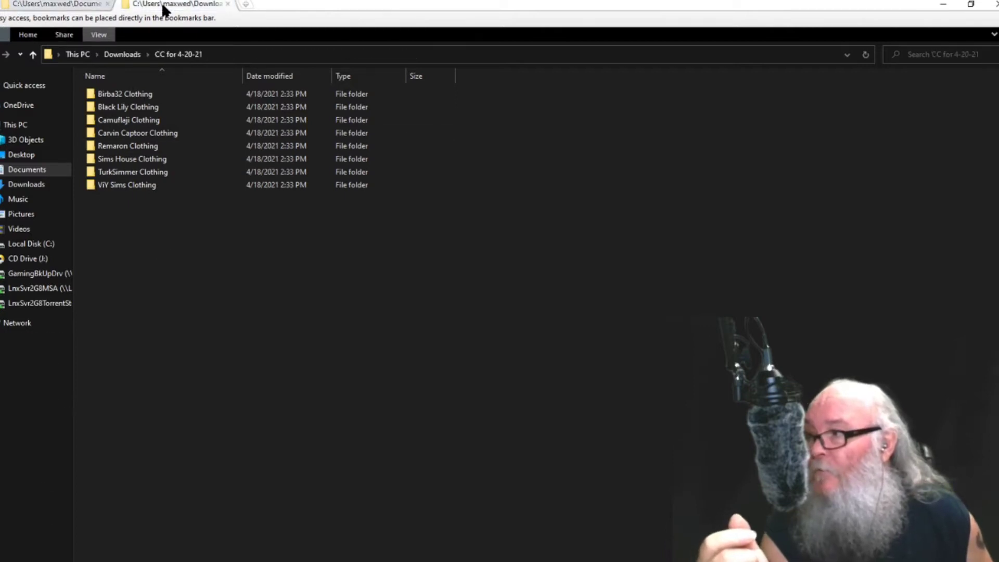
right_click(120, 164)
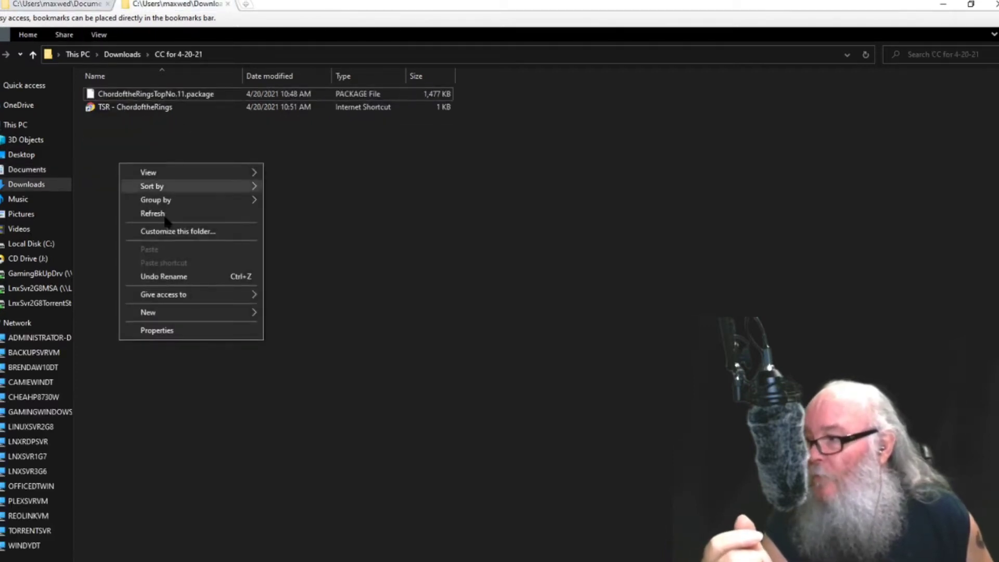
mouse_move(223, 309)
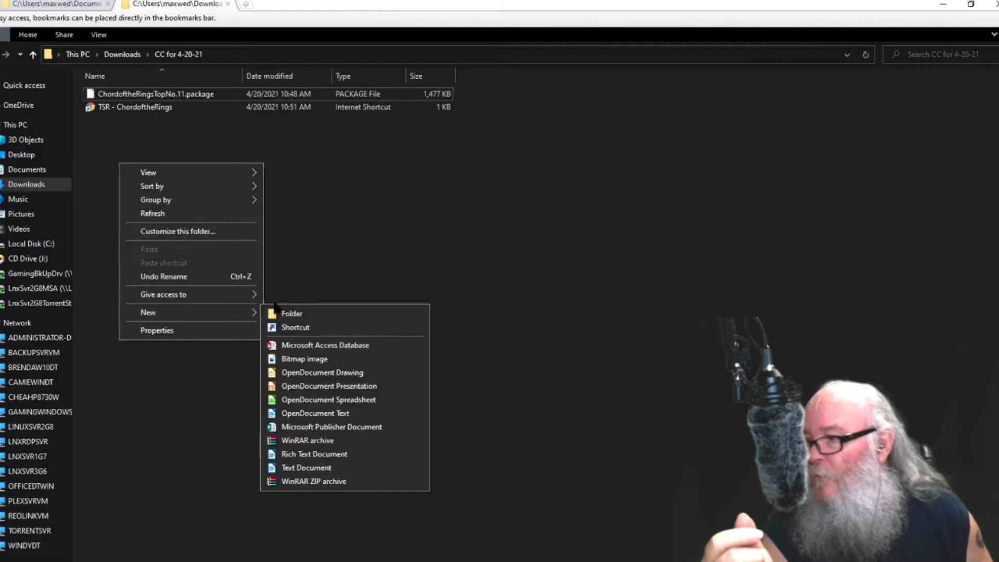
left_click(304, 314)
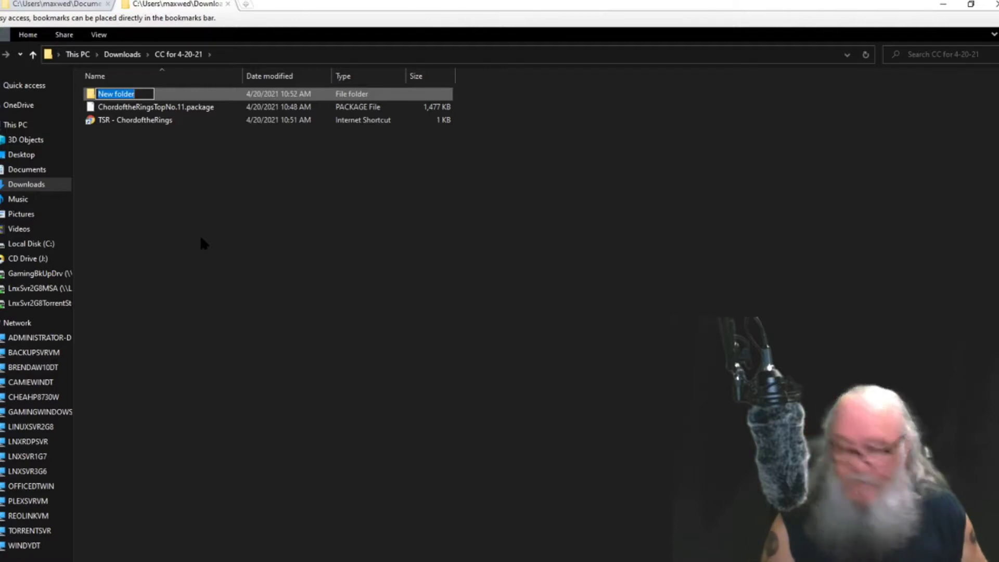
type("Ch")
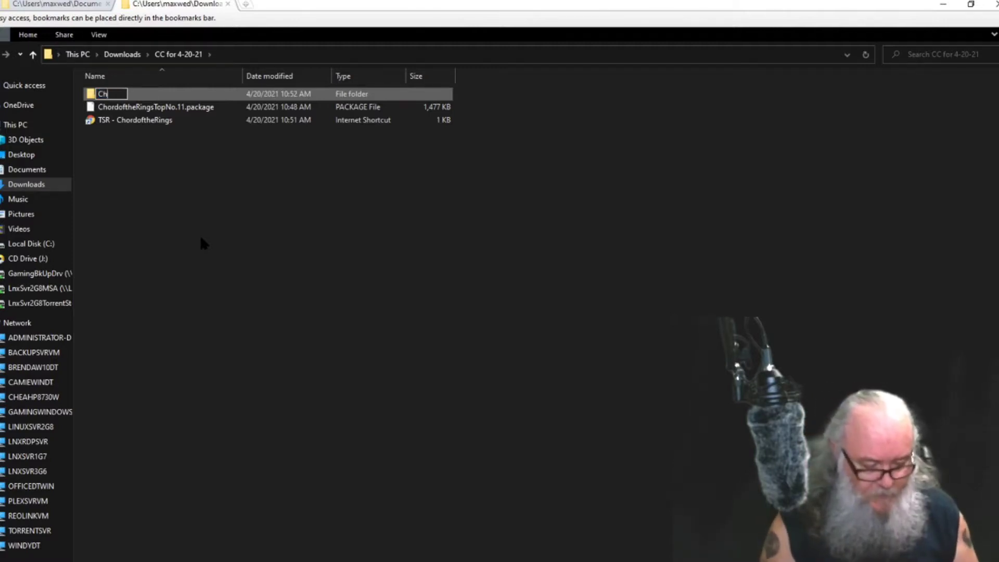
type("ord")
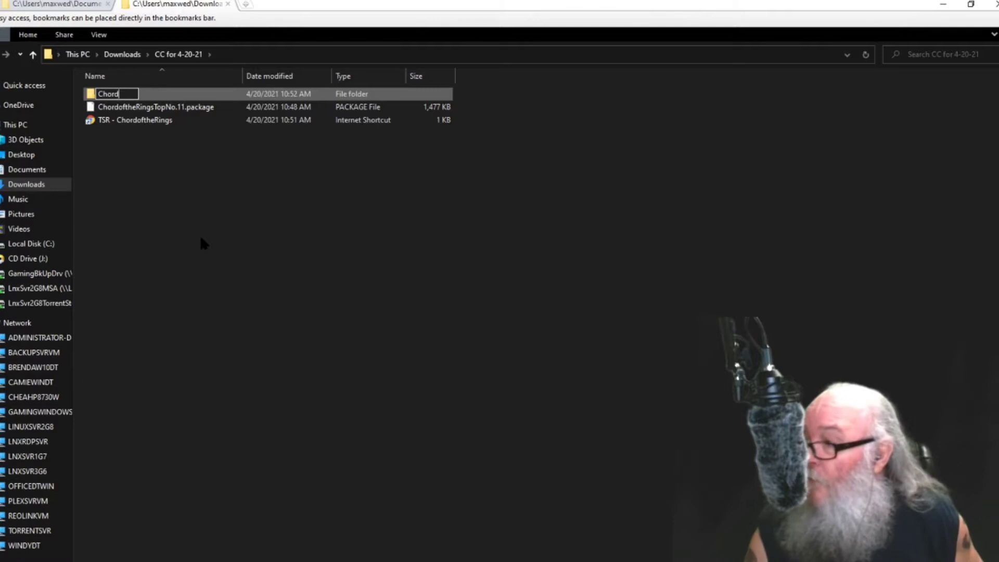
type("O")
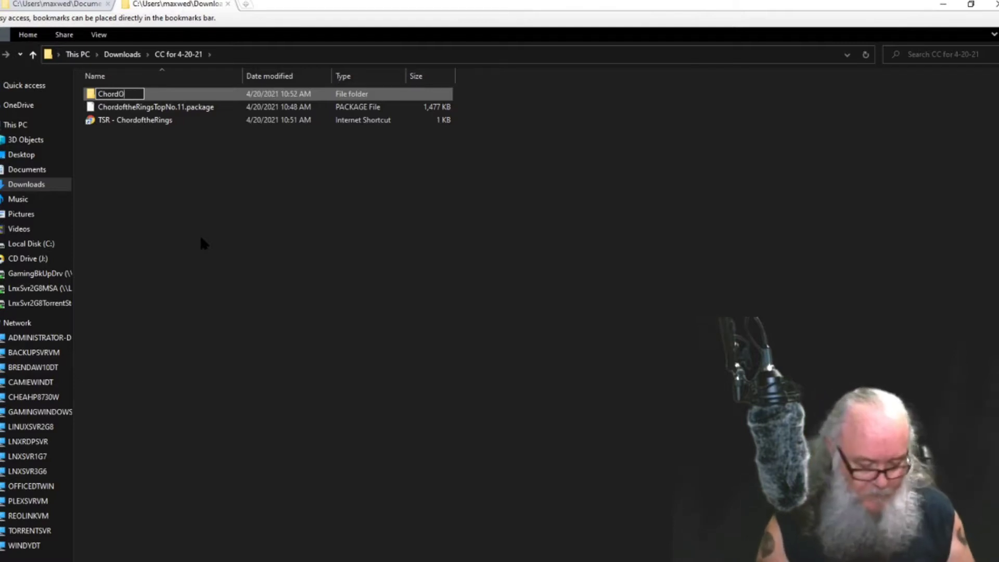
type("fTheRings")
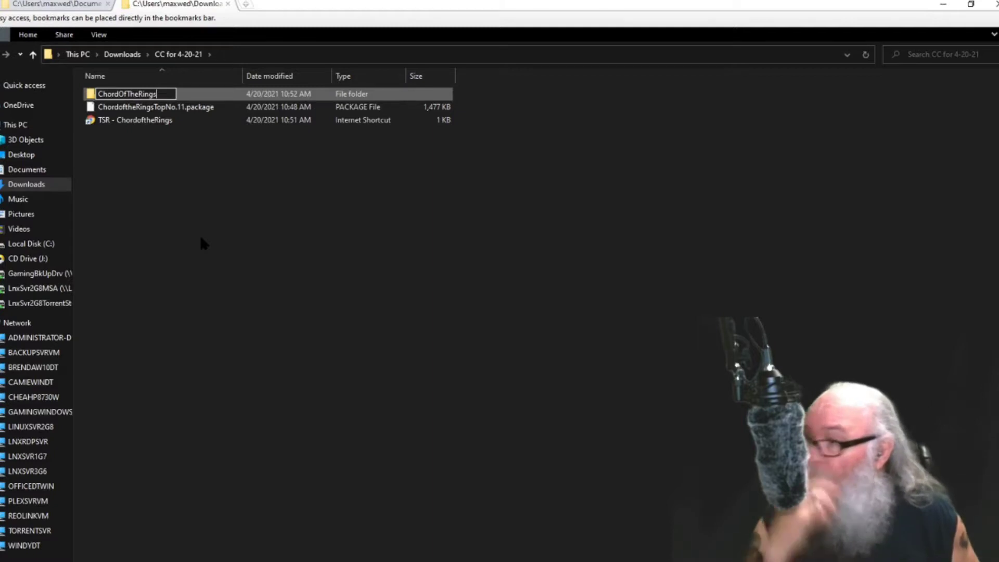
key("Return")
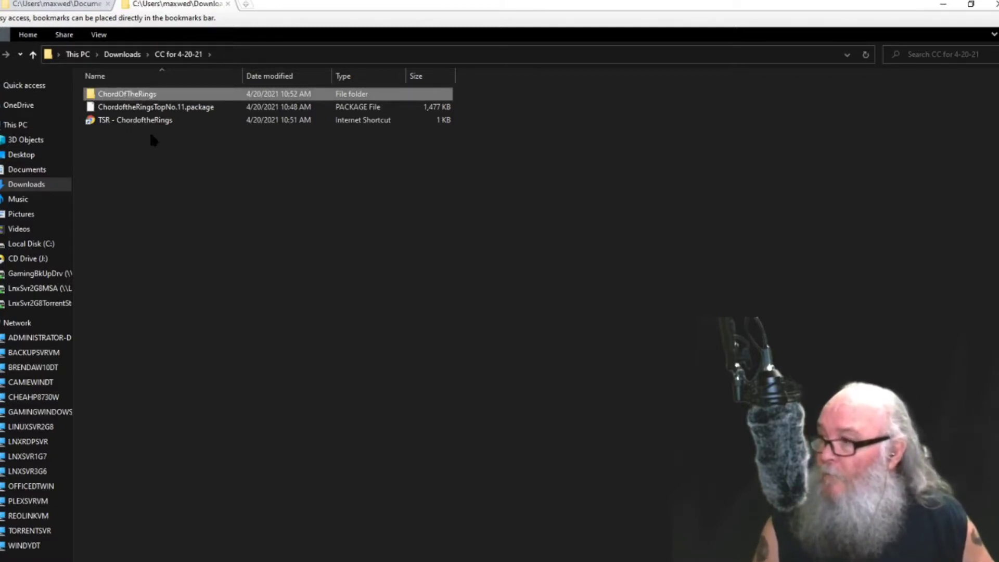
Move the ChordoftheRingsTopNo.11 package and the TSR - ChordoftheRings shortcut into the ChordOfTheRings folder
left_click_drag(151, 134, 137, 107)
right_click(137, 107)
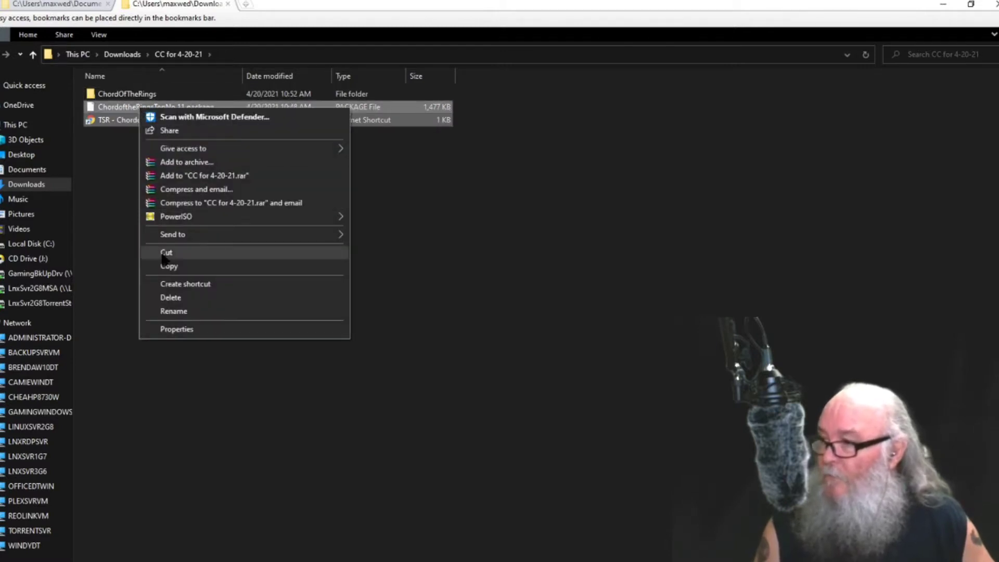
left_click(165, 252)
left_click(127, 95)
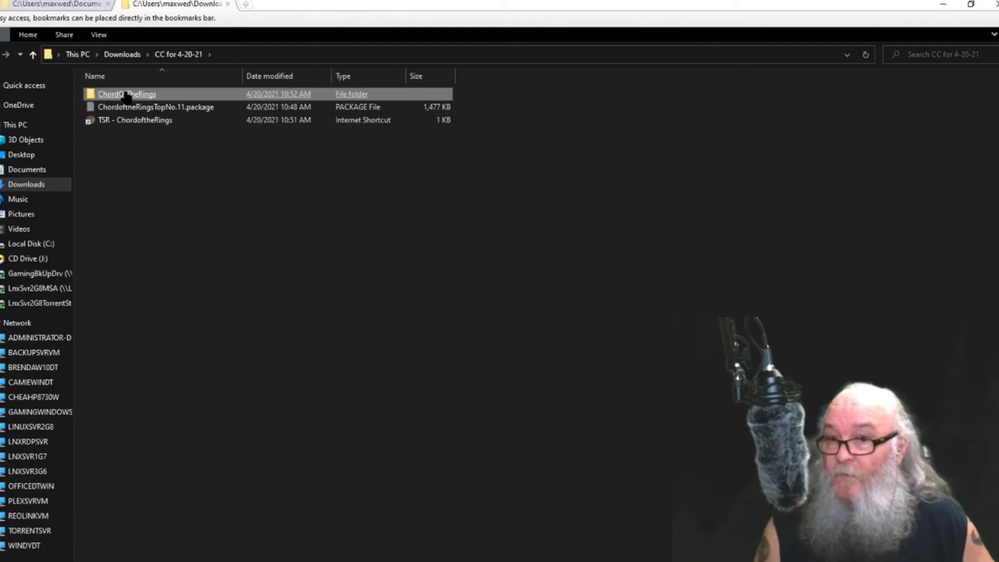
right_click(127, 97)
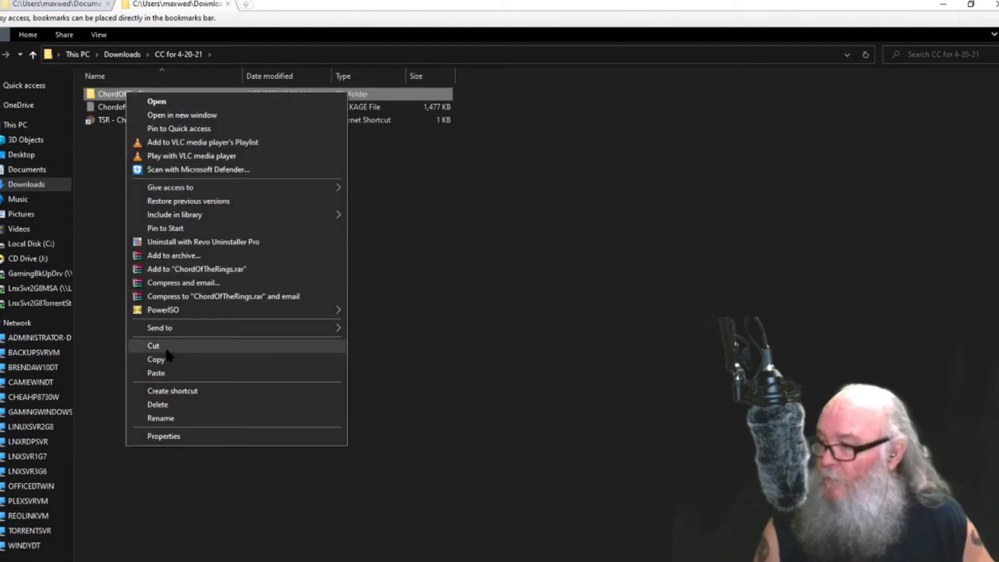
left_click(161, 372)
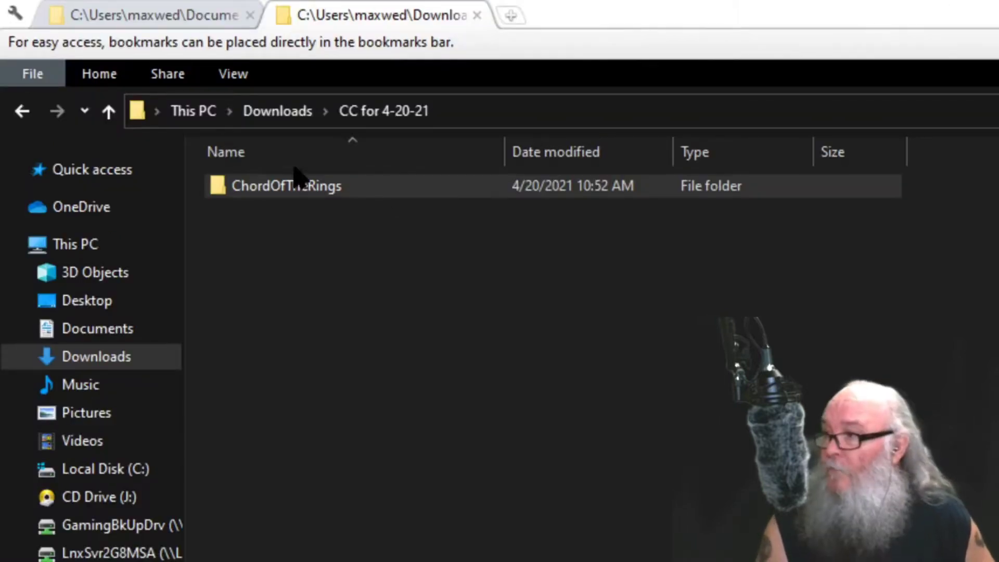
Copy the ChordOfTheRings folder into Women Clothing under ClothingMods and return to the CC for 4-20-21 folder
right_click(268, 188)
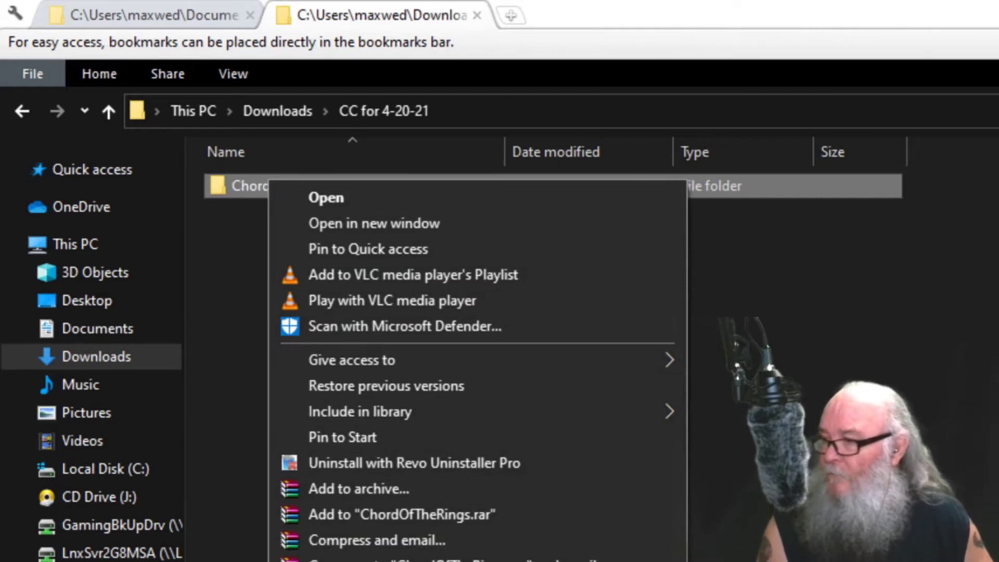
key("Escape")
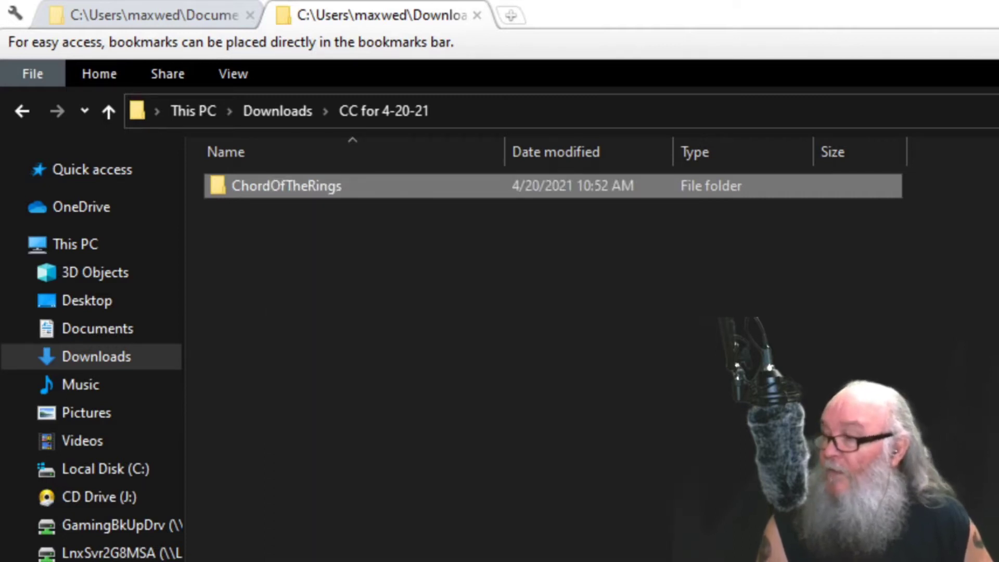
left_click(174, 14)
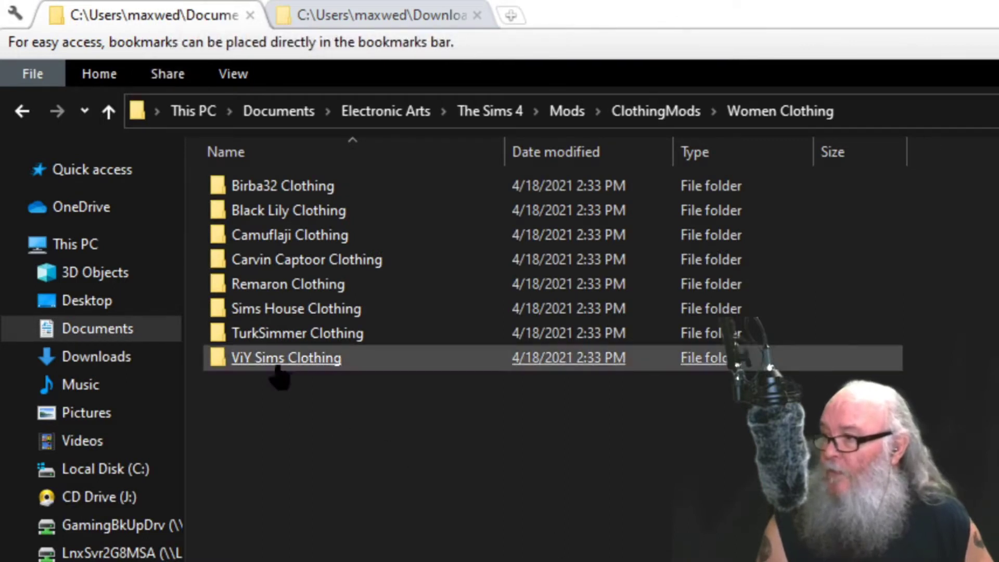
right_click(296, 417)
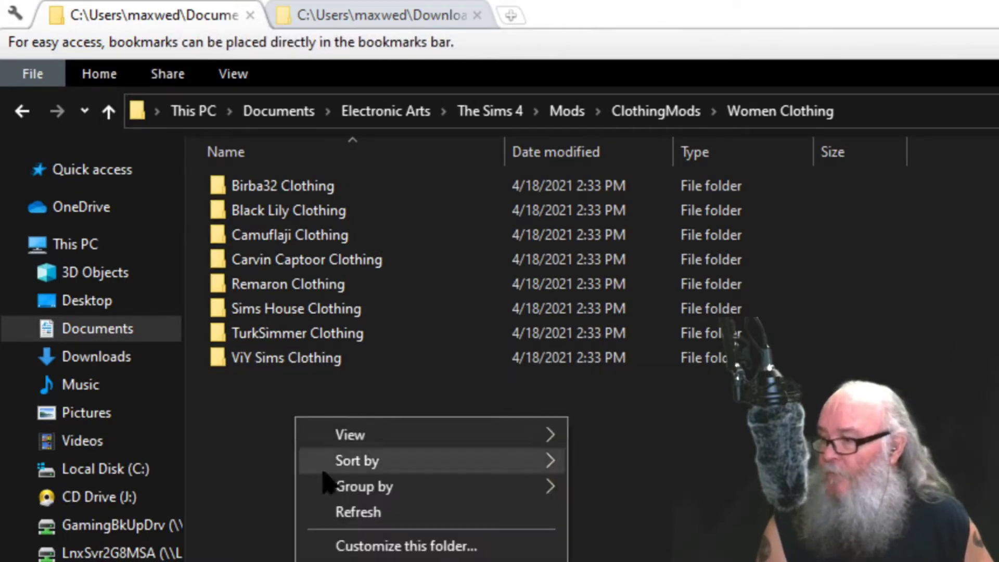
left_click(354, 561)
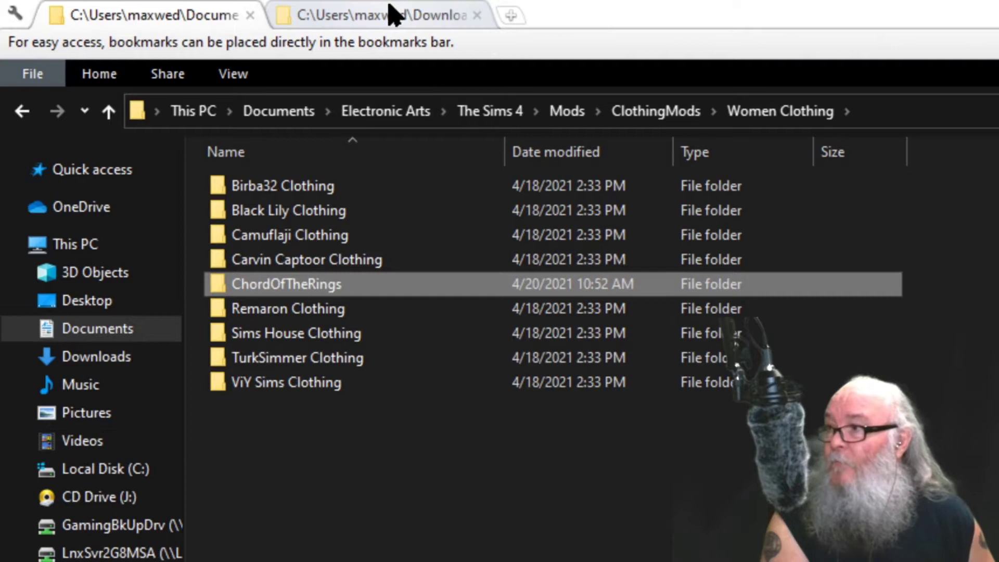
left_click(394, 13)
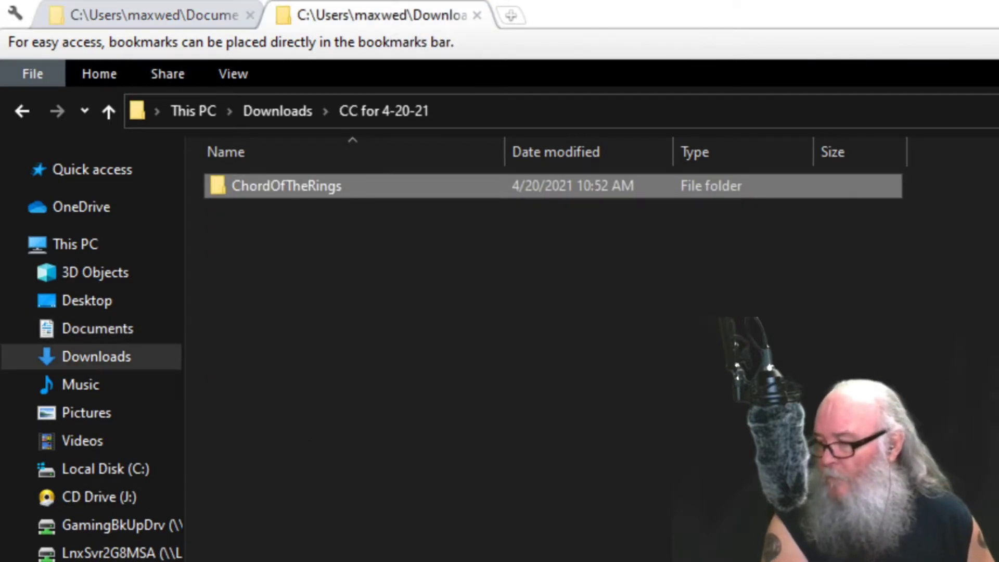
Switch to the maximised browser window and open the Sims 4 Mods downloads category on The Sims Resource
key("alt+Tab")
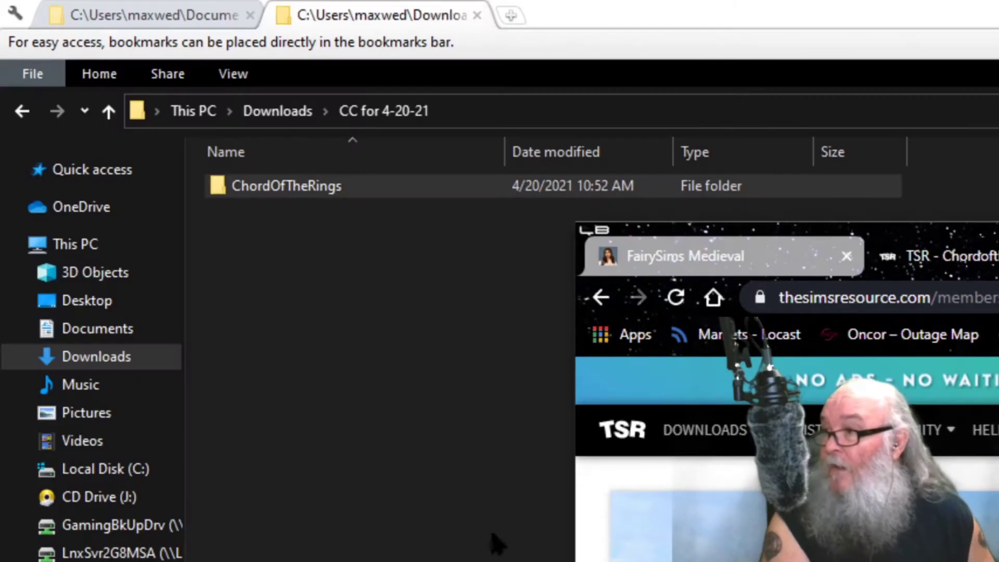
key("super+Up")
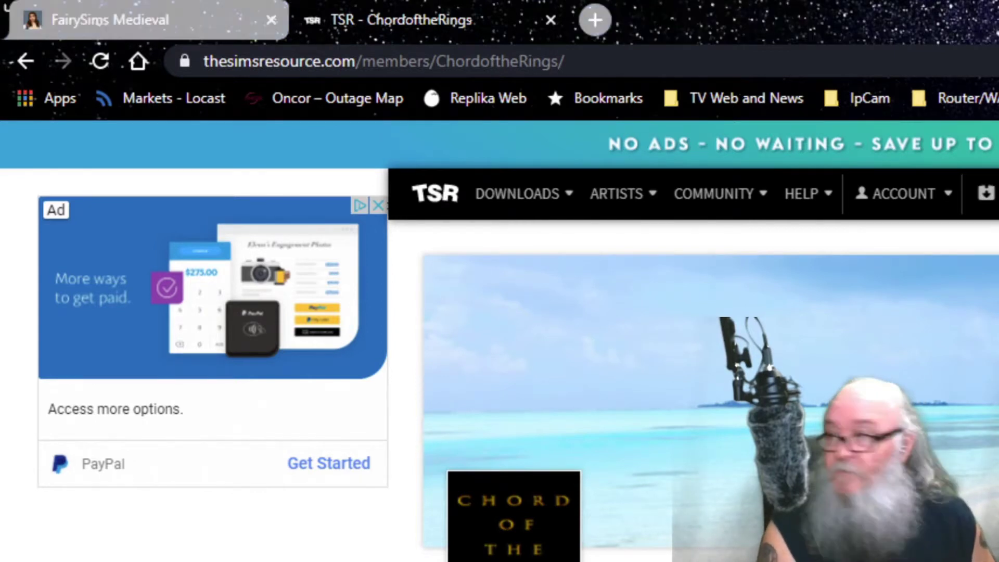
mouse_move(481, 196)
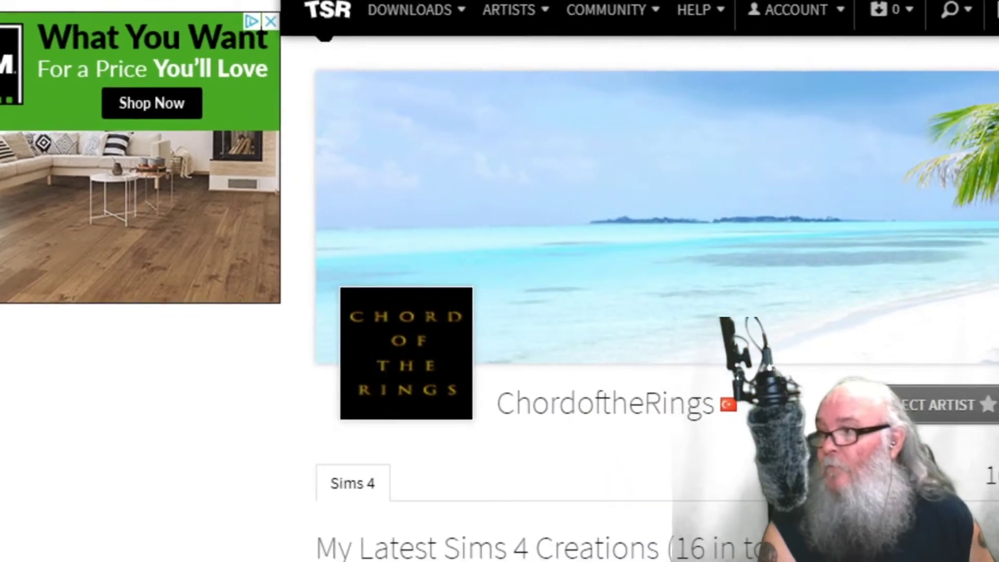
mouse_move(390, 9)
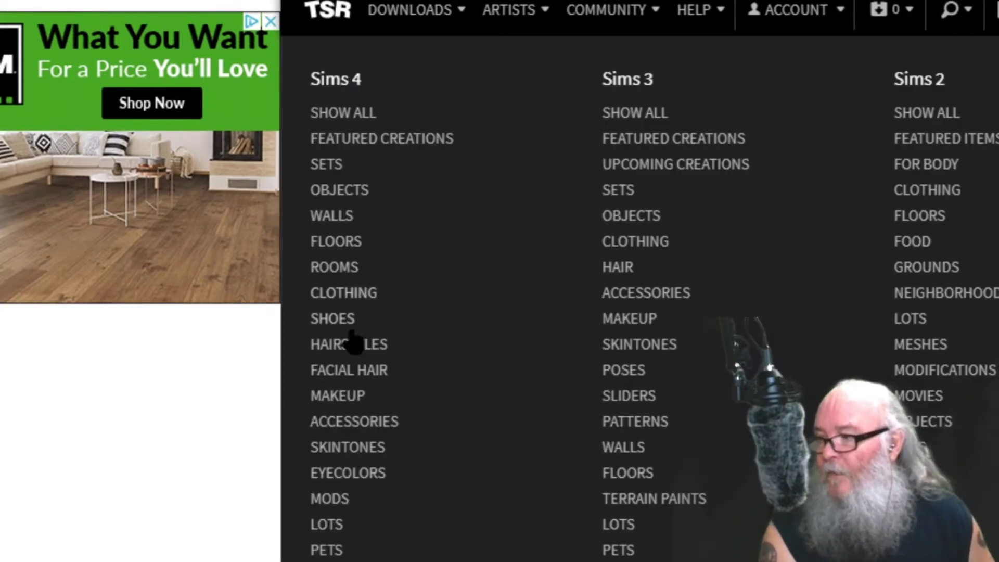
left_click(330, 500)
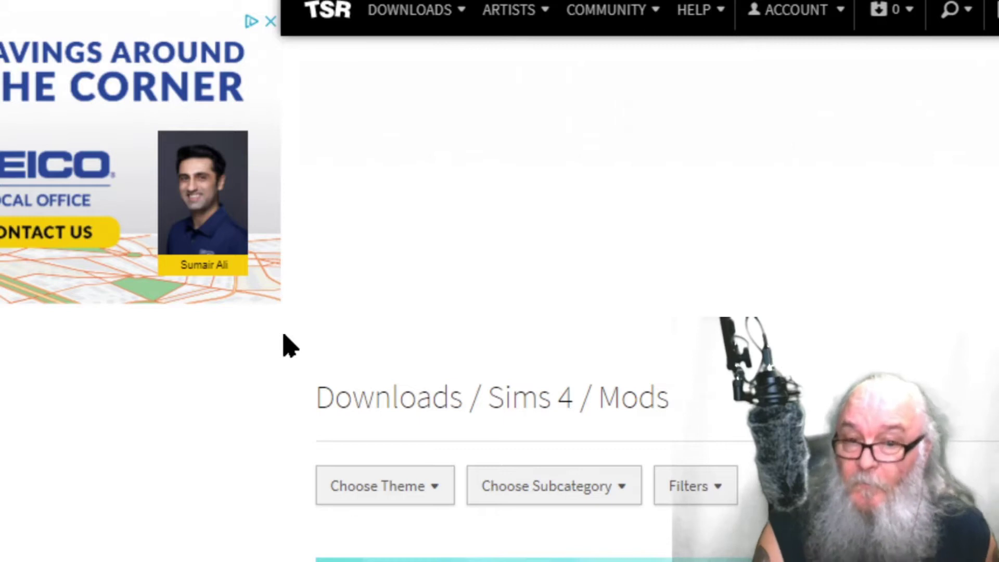
Look over the subcategory choices for Sims 4 mods and go to the page's search field
scroll(247, 441, "down", 5)
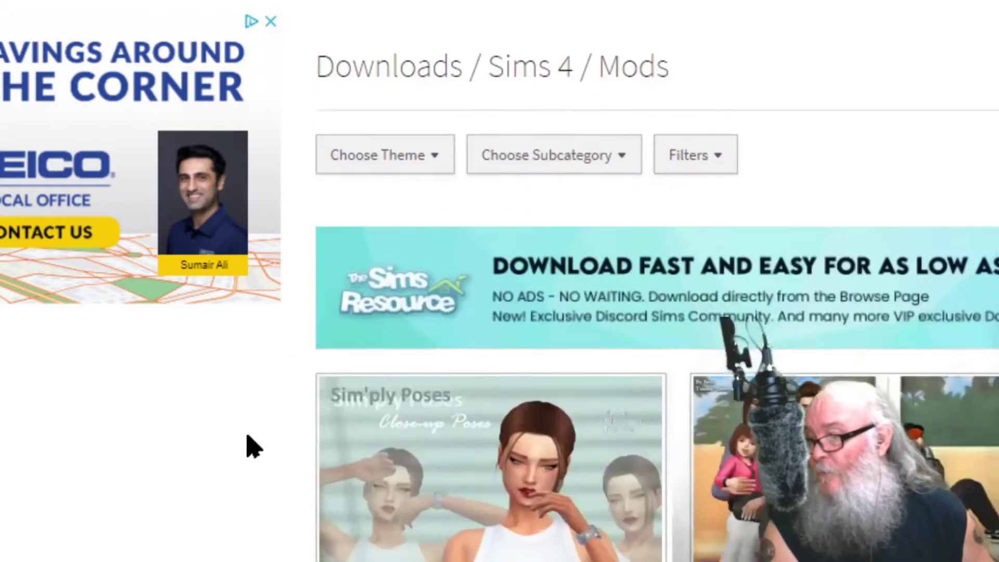
scroll(254, 446, "down", 2)
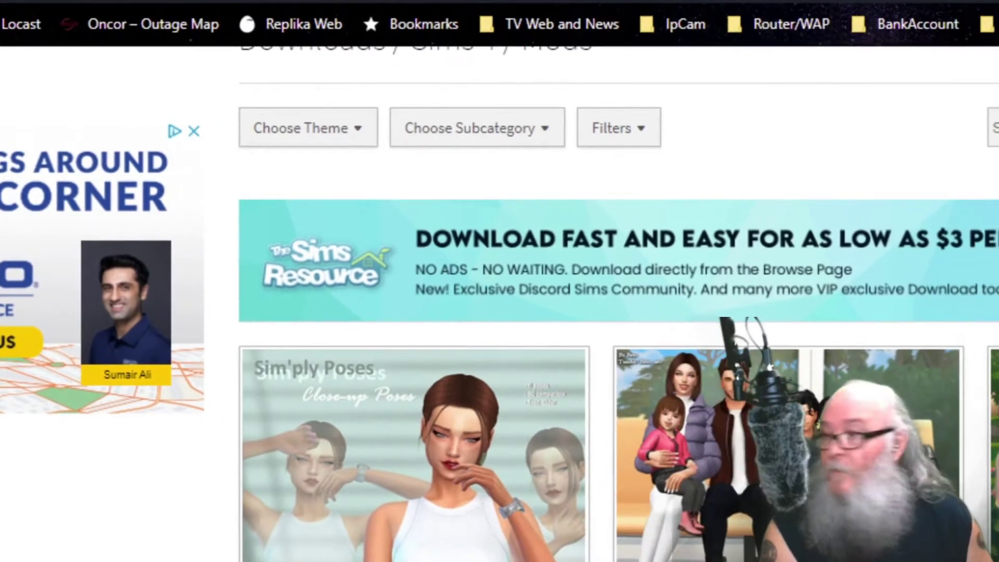
left_click(498, 142)
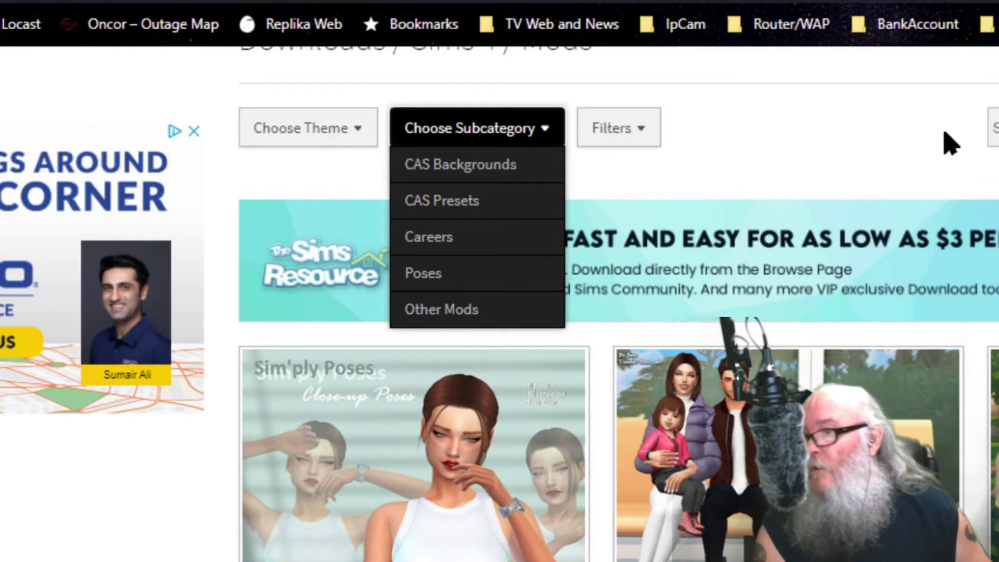
left_click(995, 127)
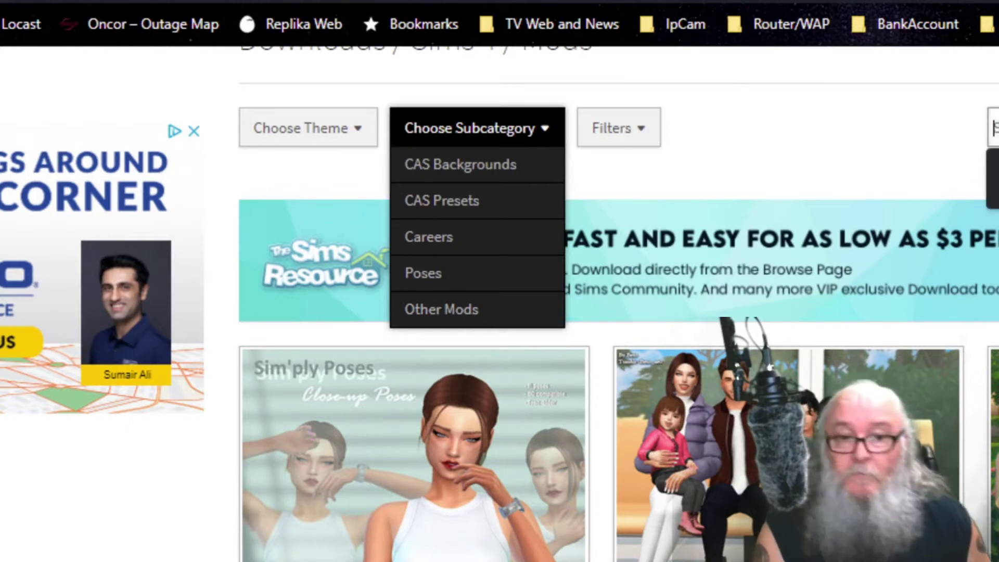